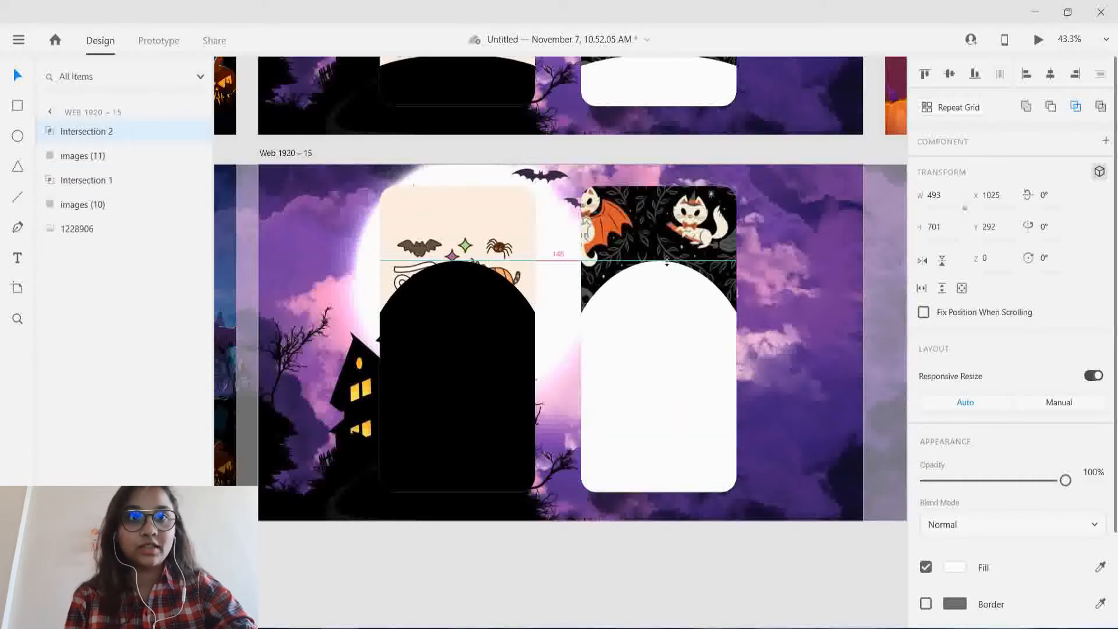
left_click(547, 575)
scroll(548, 574, "up", 2)
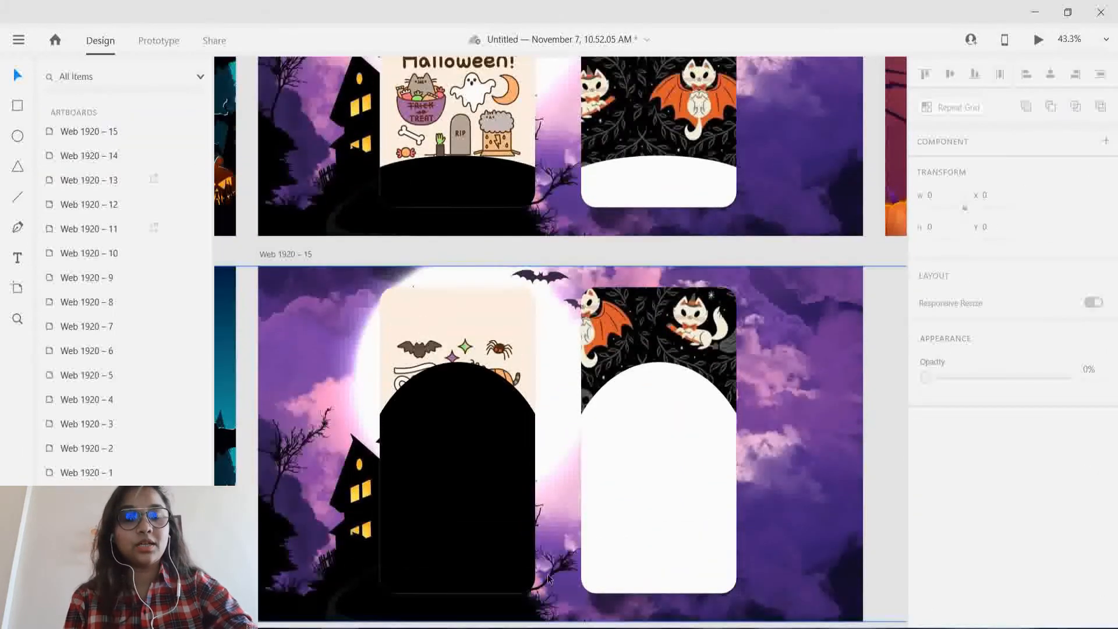
scroll(548, 574, "up", 2)
left_click(473, 313)
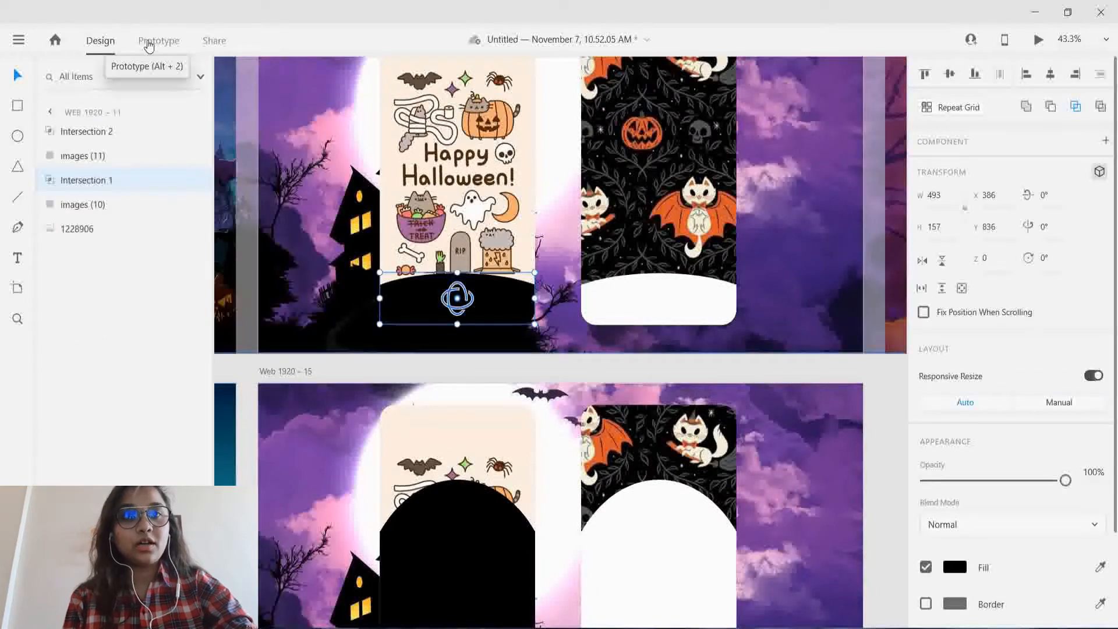
scroll(479, 526, "down", 4)
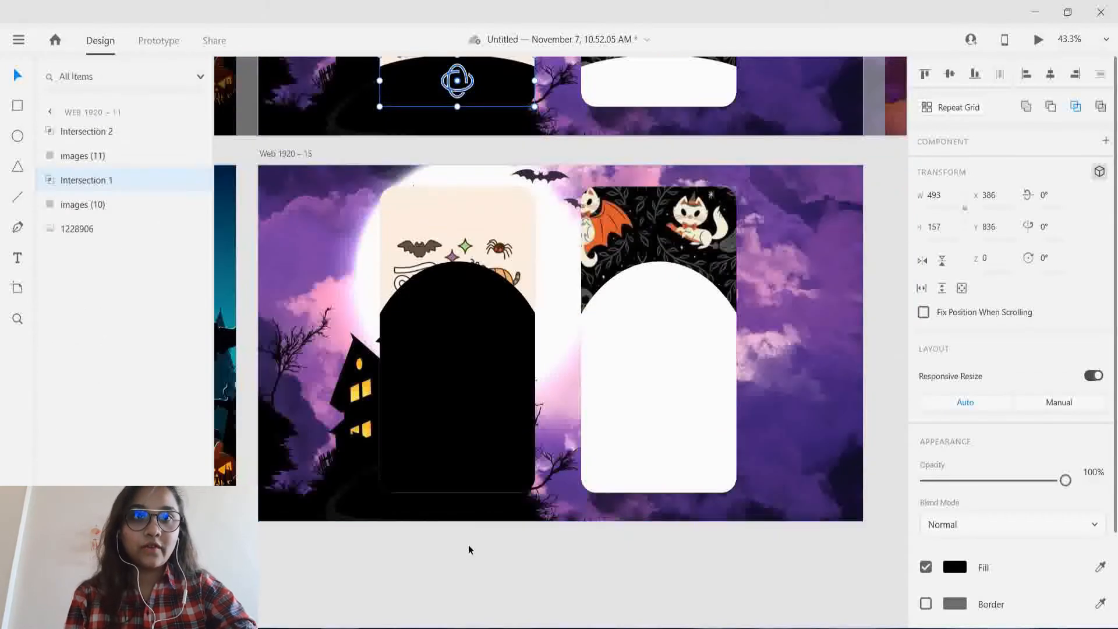
left_click(144, 254)
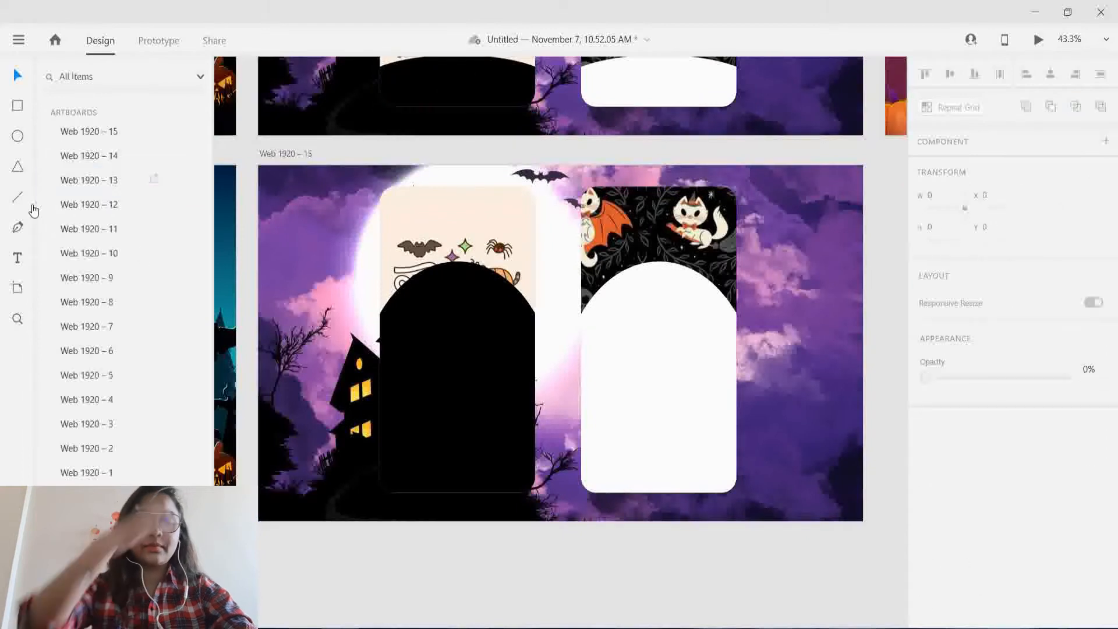
- Draw a small ellipse about 100 by 96 near the top of the black arch and centre it horizontally
left_click(18, 137)
left_click_drag(447, 282, 477, 319)
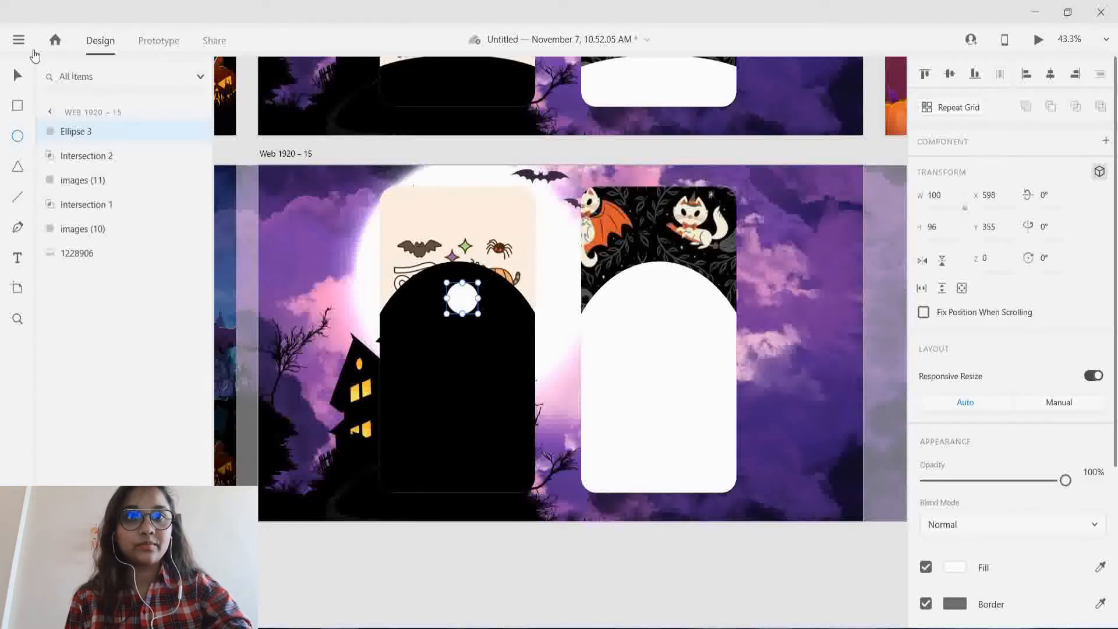
left_click(18, 75)
left_click_drag(457, 315, 449, 319)
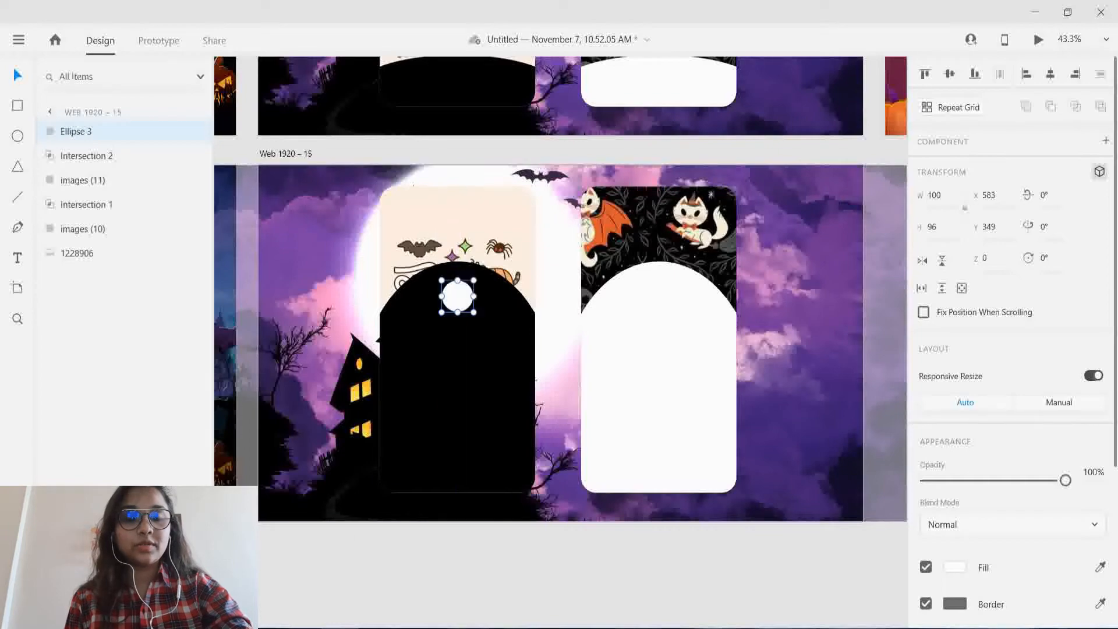
- Fill the small ellipse with the pumpkin image "iPhone XR, XS Max, 11 – 31" from Local Disk (E:)
left_click(285, 616)
left_click(67, 484)
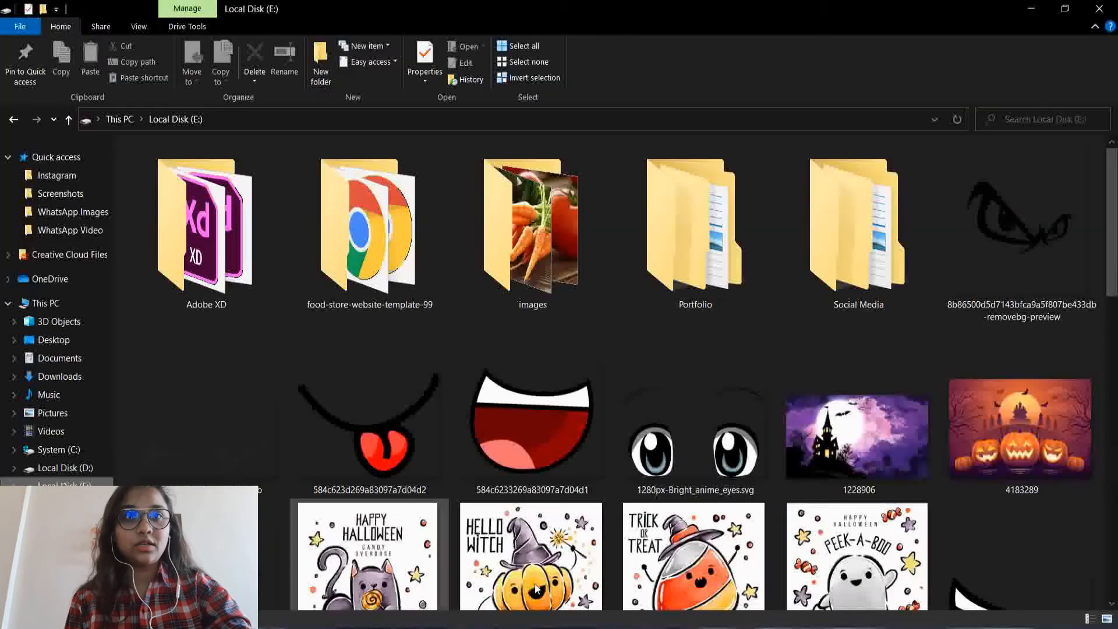
scroll(592, 599, "down", 5)
scroll(665, 572, "down", 6)
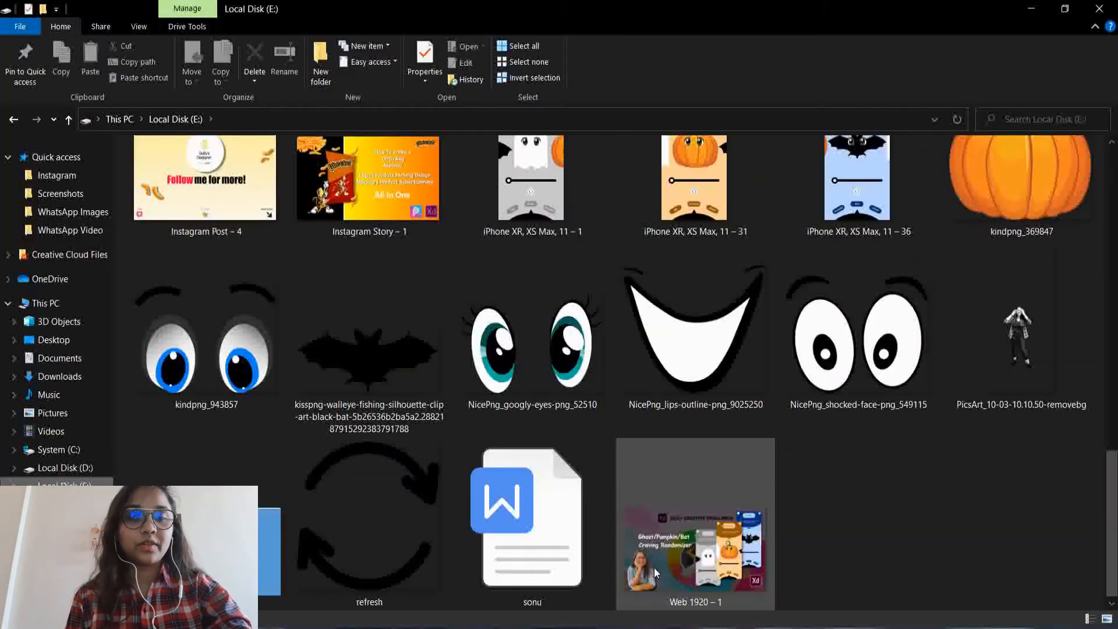
double_click(718, 180)
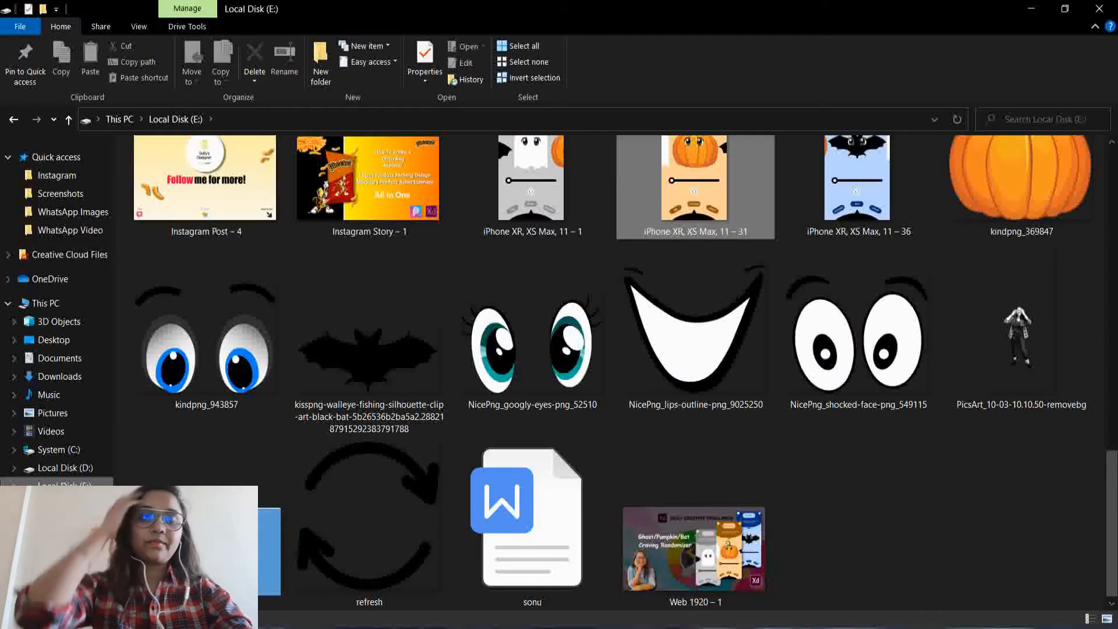
left_click(324, 615)
left_click_drag(400, 392, 460, 300)
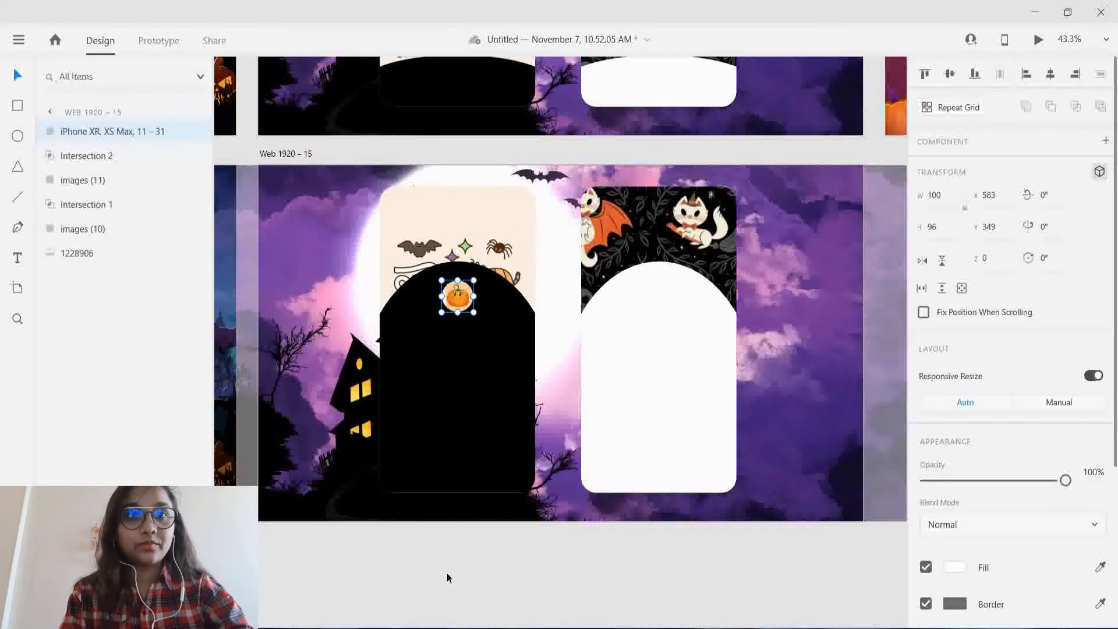
left_click(447, 590)
left_click(459, 300)
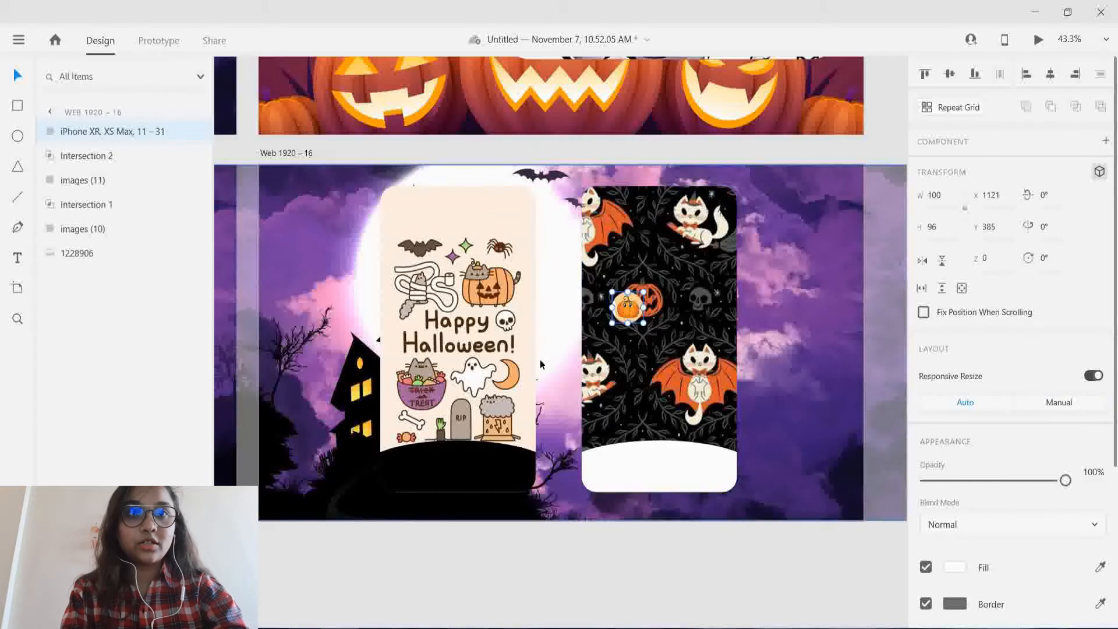
key("ctrl+z")
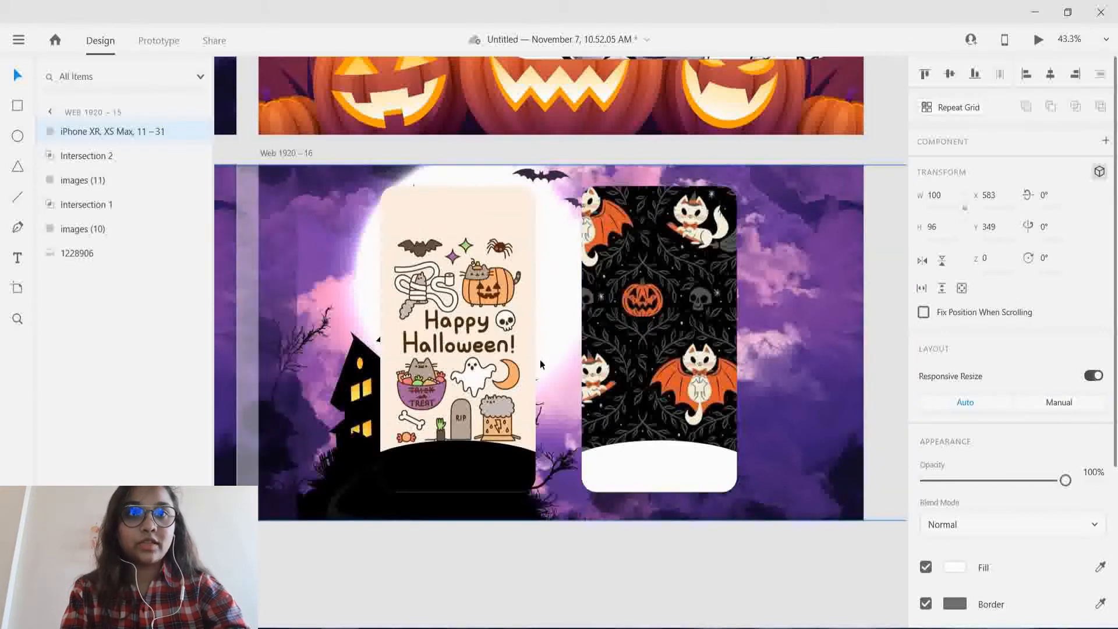
key("ctrl+z")
- Duplicate the pumpkin circle from the black arch to the matching spot on the white arch of Web 1920 – 15
left_click_drag(365, 562, 204, 548)
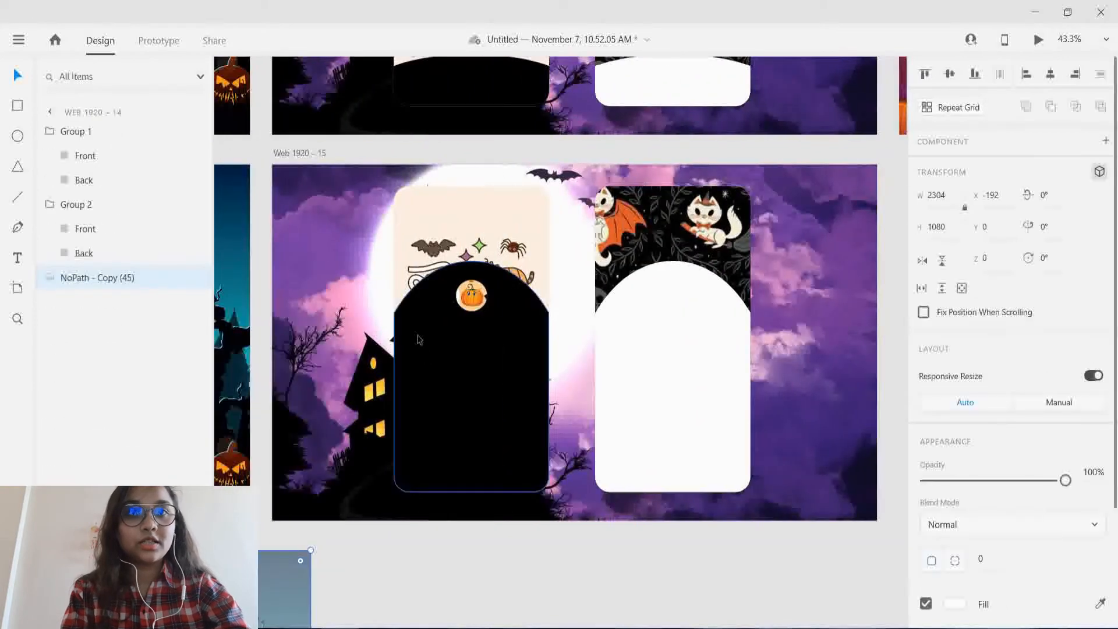
left_click(470, 299)
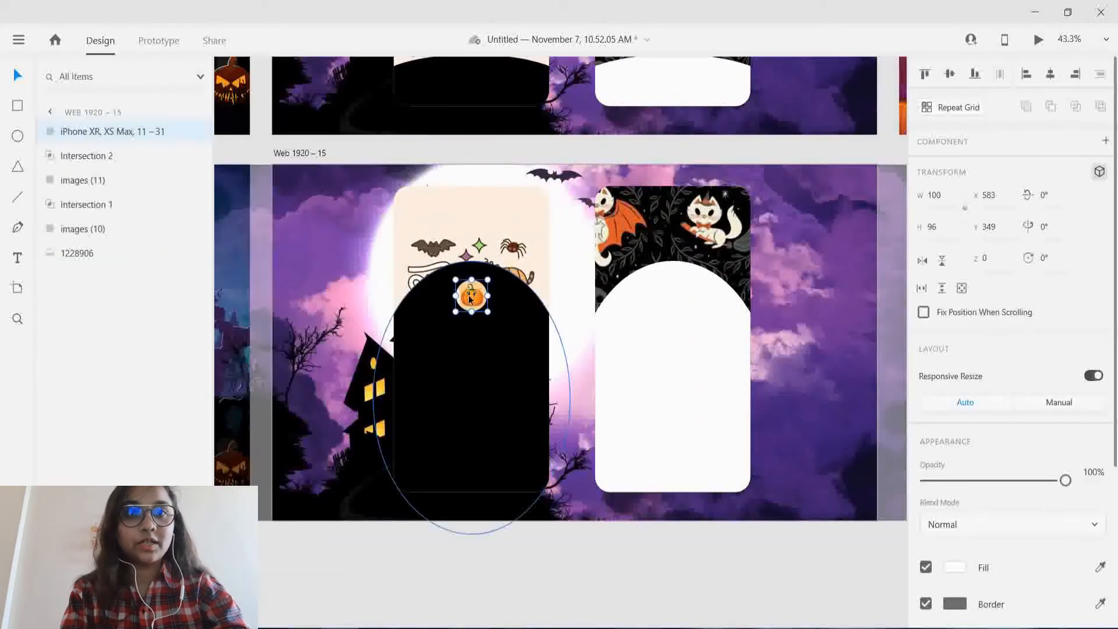
left_click_drag(470, 299, 673, 299)
left_click(516, 539)
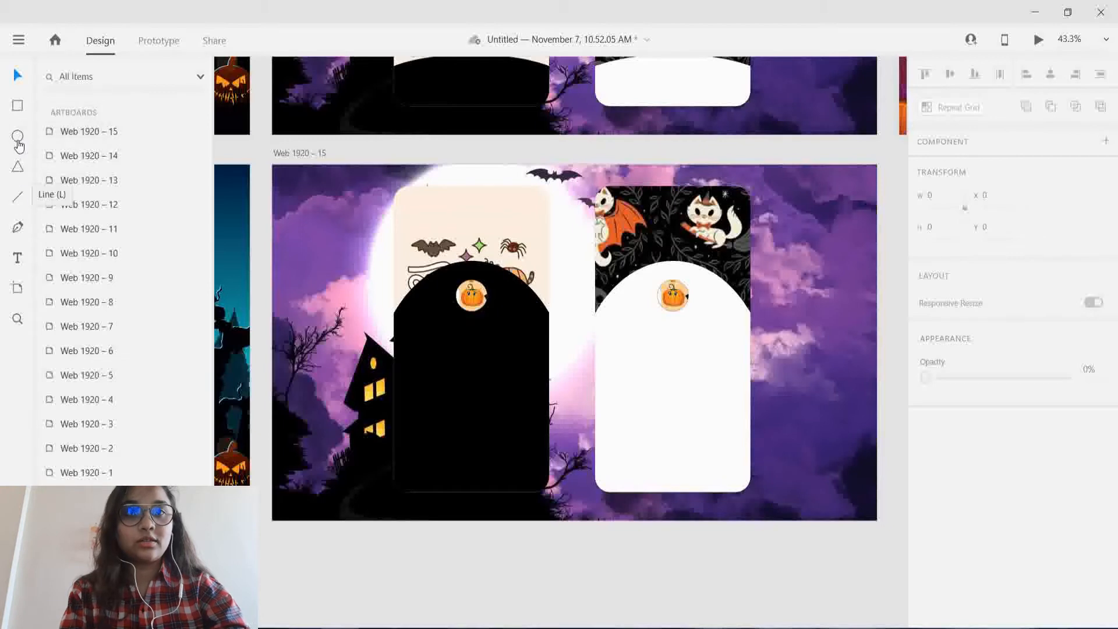
- Add the text "Sign in" on the black arch beneath the pumpkin circle
left_click(18, 257)
left_click(470, 330)
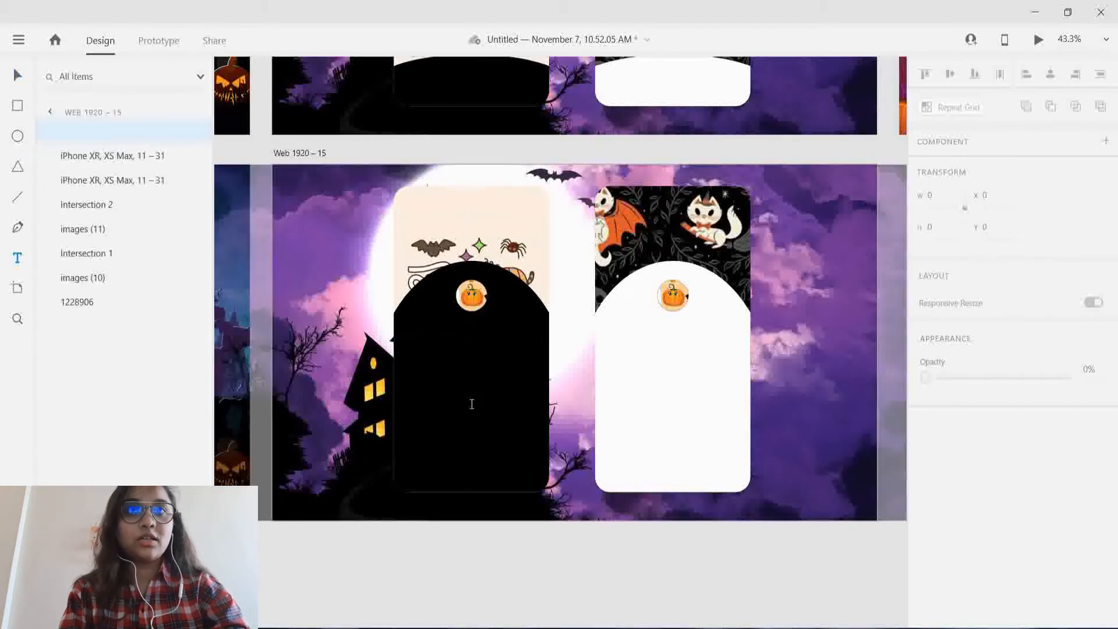
type("Sign ")
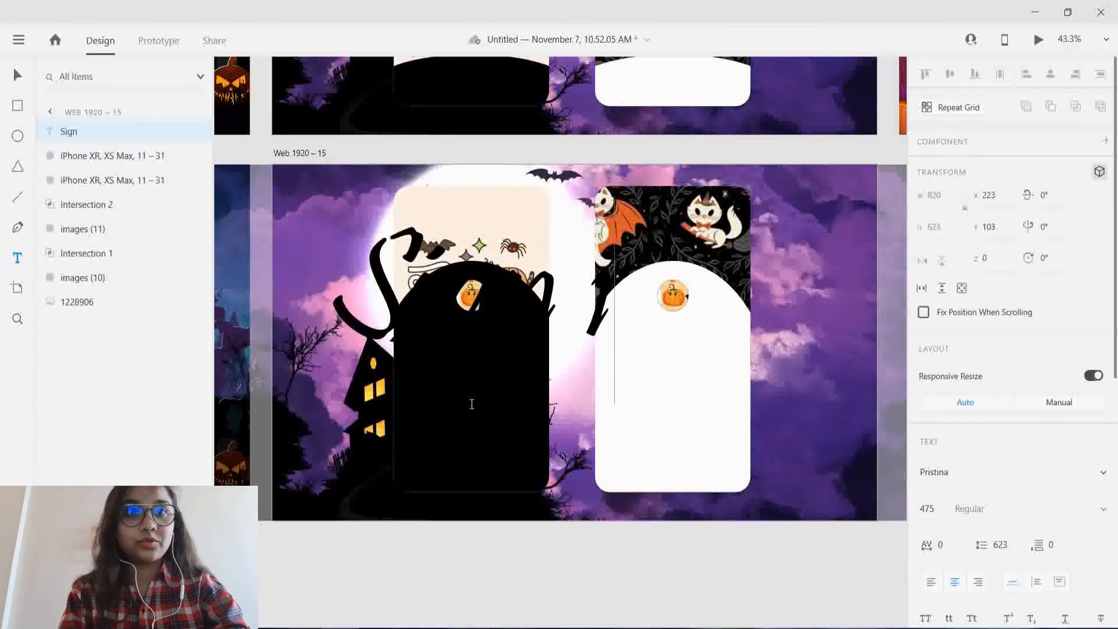
type("in")
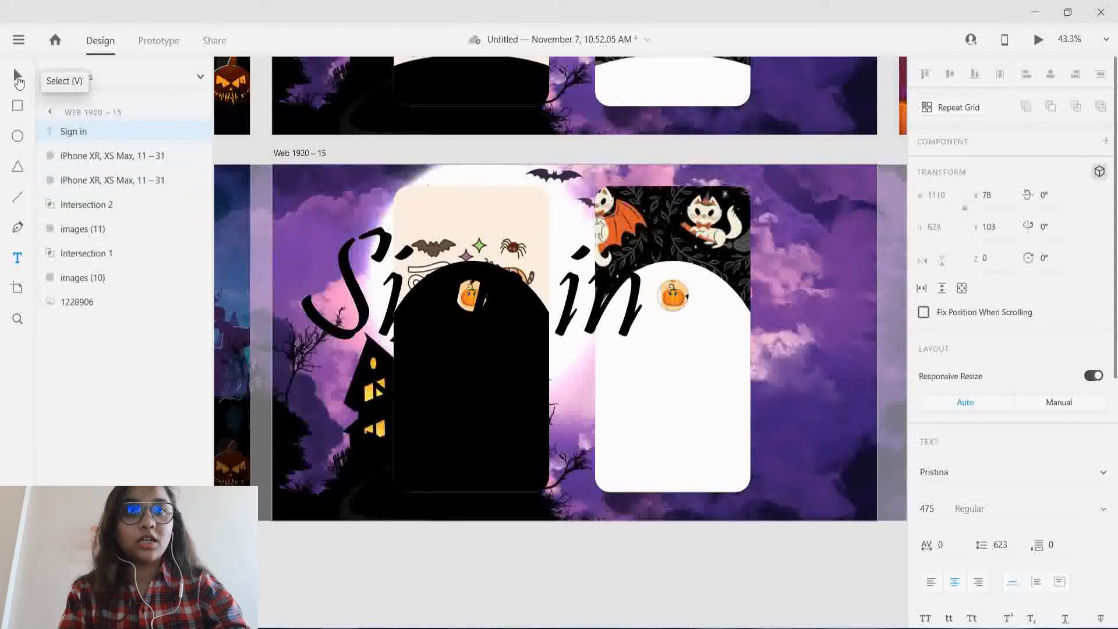
left_click(17, 76)
- Change the font of the "Sign in" text to Impact
left_click(1103, 474)
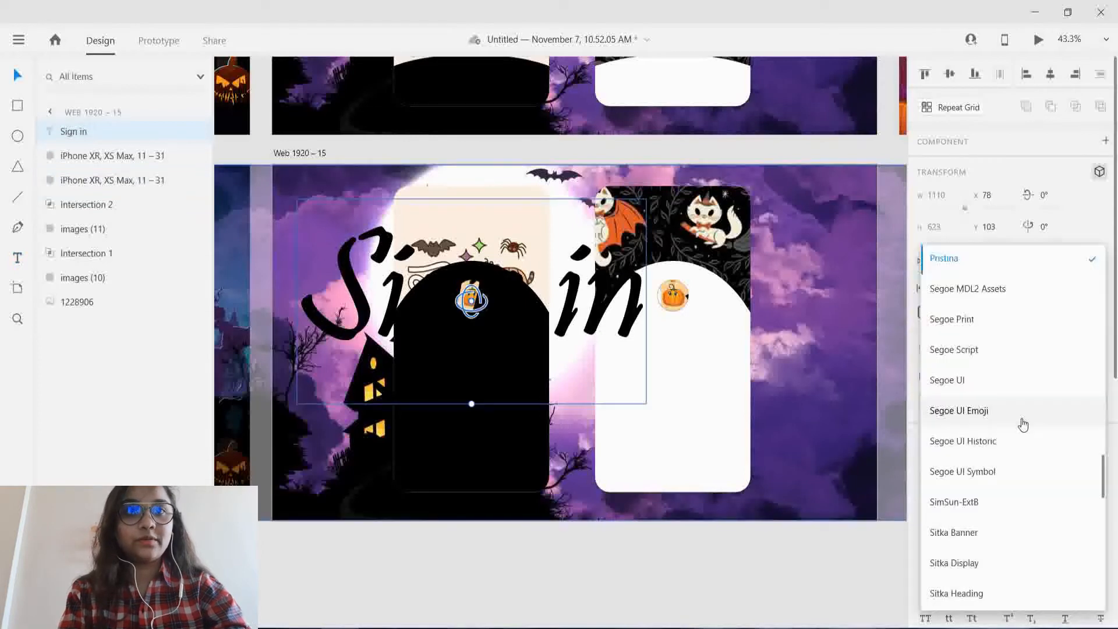
scroll(1022, 414, "up", 10)
scroll(1023, 403, "up", 8)
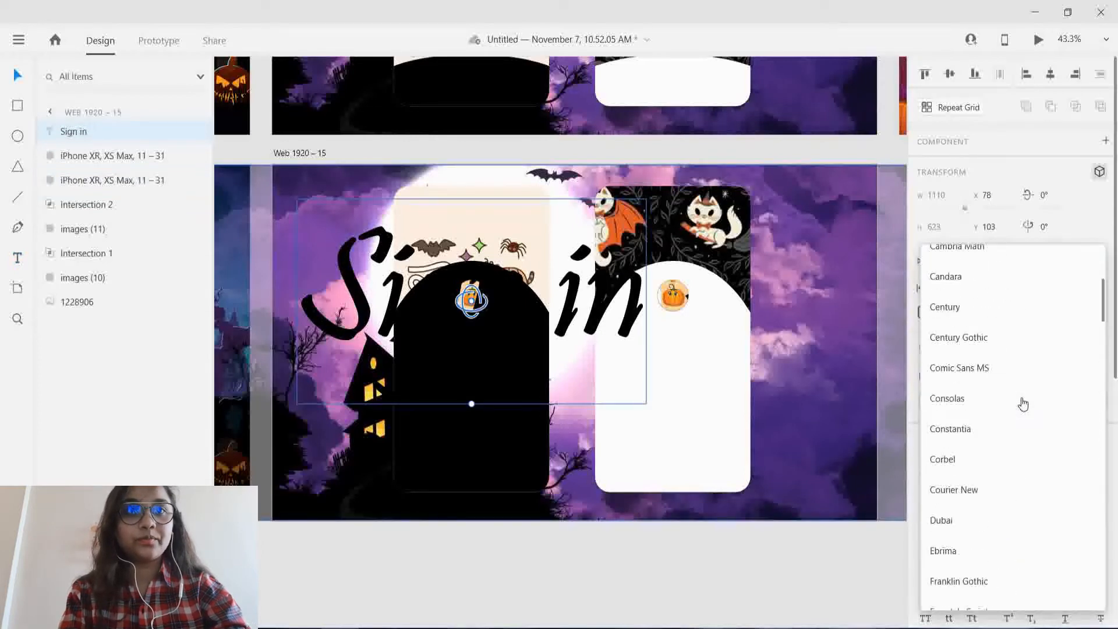
scroll(962, 509, "down", 15)
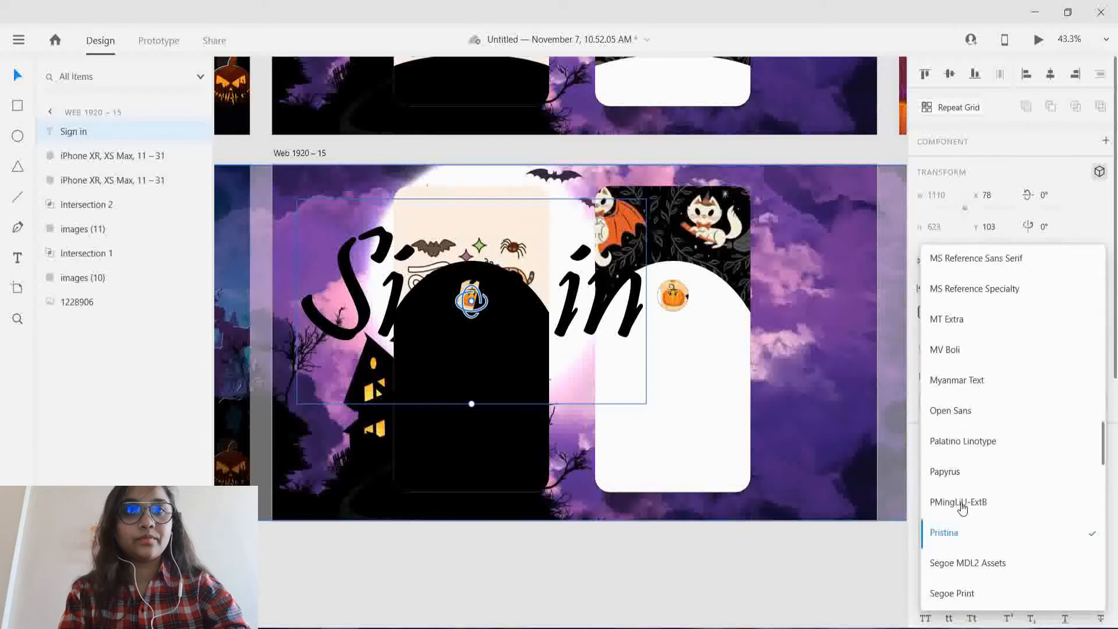
scroll(962, 509, "up", 5)
scroll(962, 508, "up", 15)
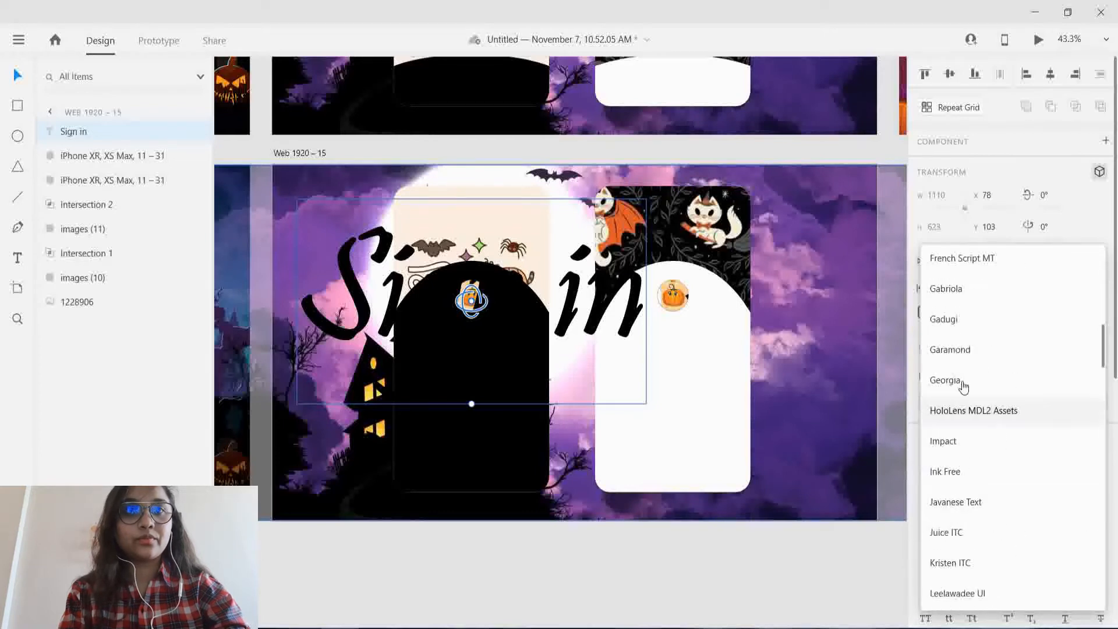
scroll(977, 390, "up", 4)
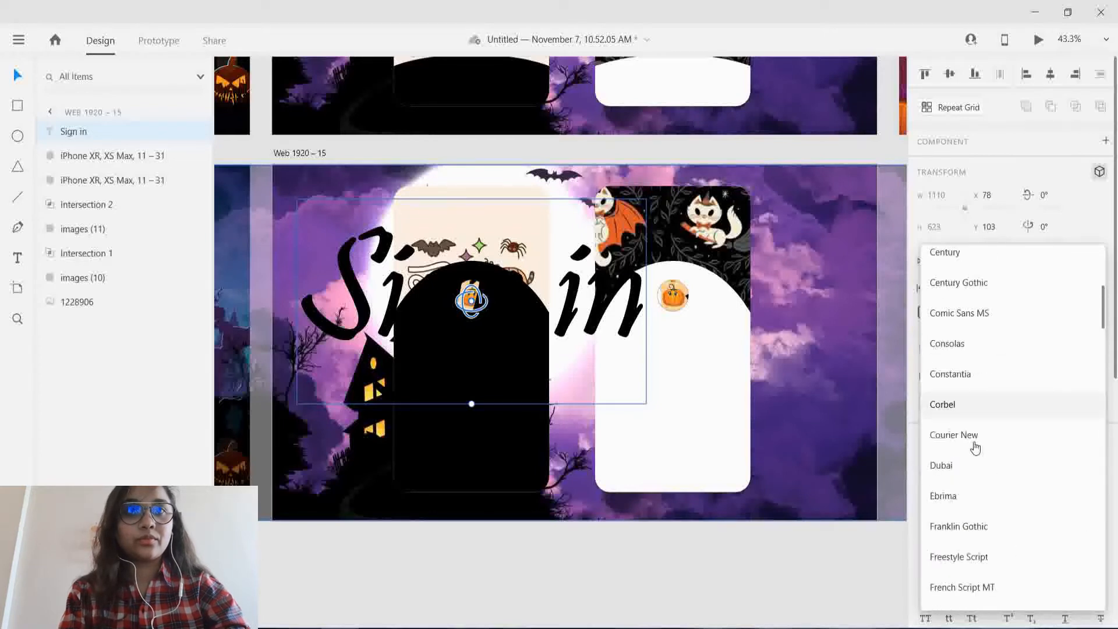
scroll(971, 561, "down", 3)
scroll(972, 564, "down", 1)
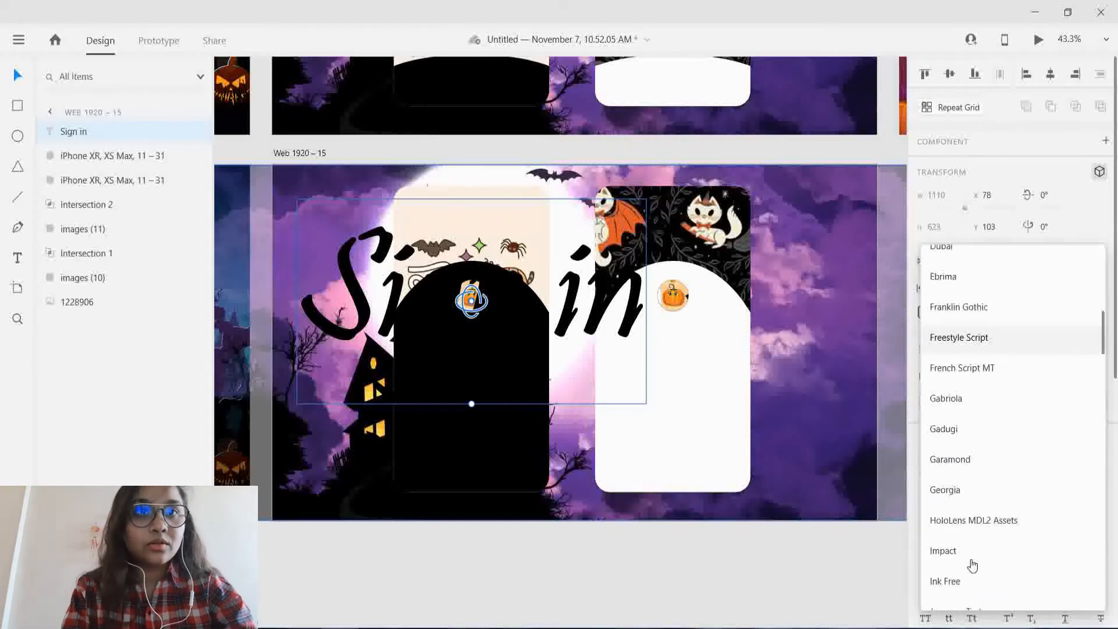
left_click(971, 559)
- Set the "Sign in" text's fill to white (#FFFFFF) and turn off its border
scroll(981, 574, "down", 5)
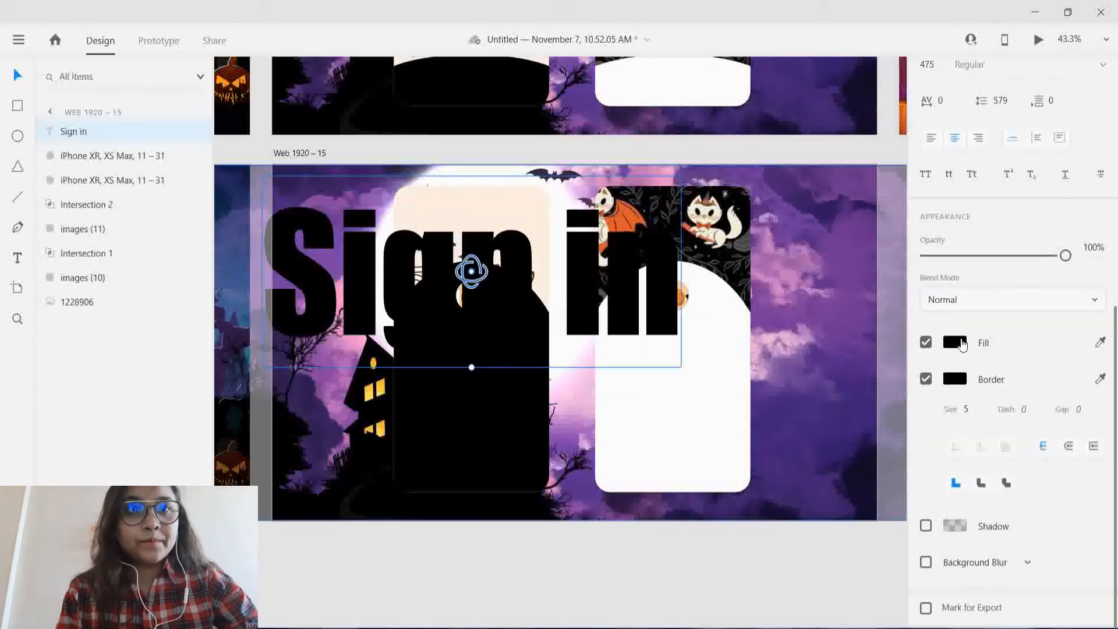
left_click(947, 345)
left_click_drag(846, 353, 735, 237)
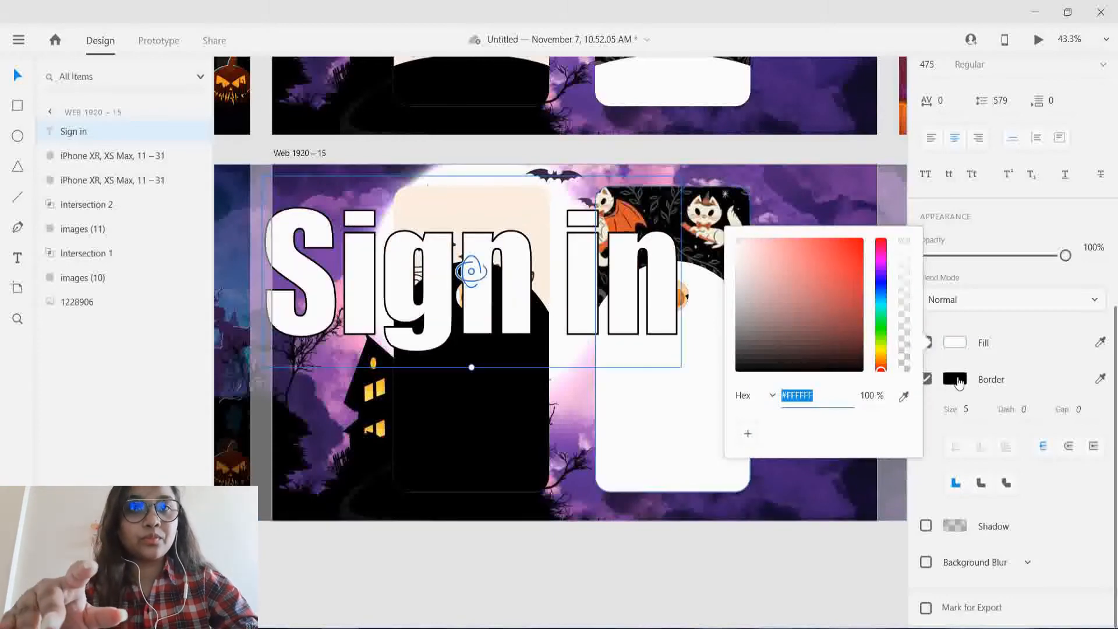
left_click(927, 380)
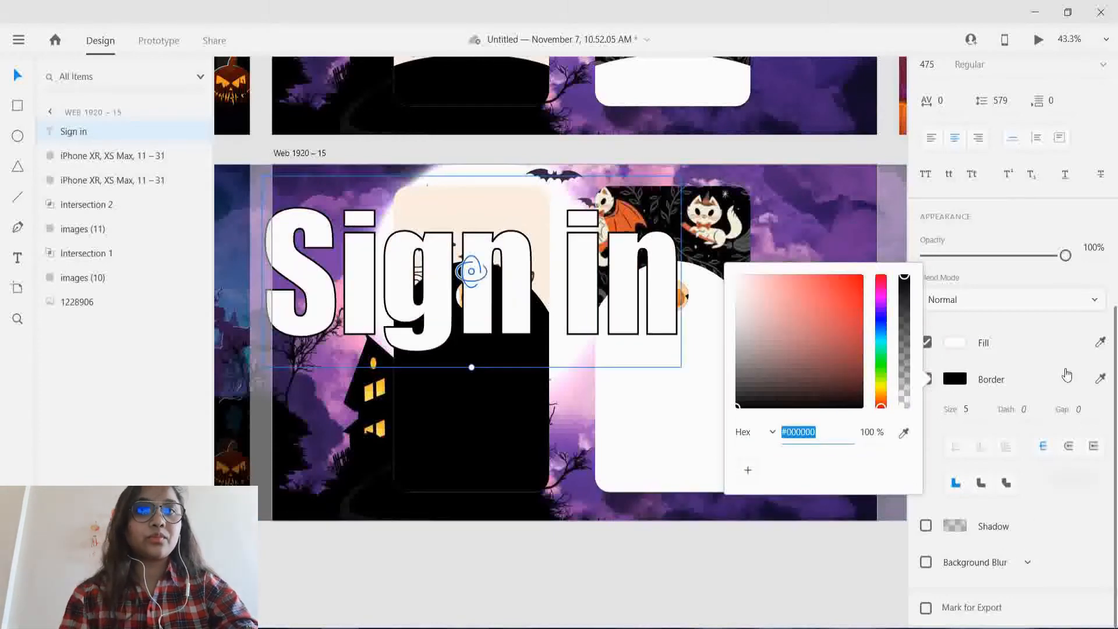
left_click(981, 342)
left_click(926, 379)
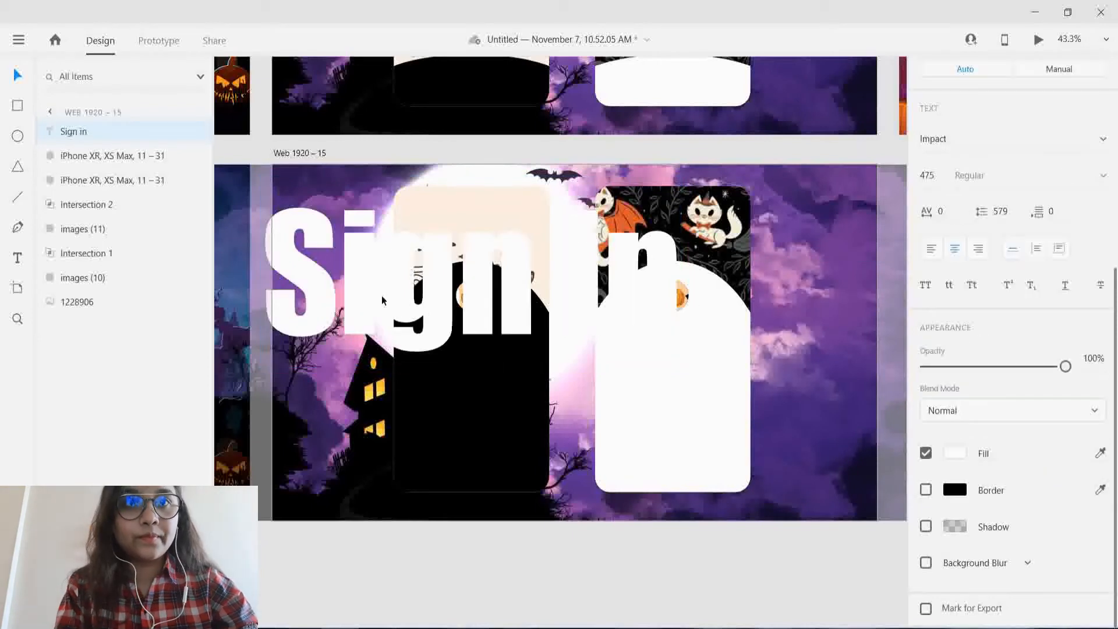
- Scale the "Sign in" text down to about size 66 below the pumpkin on the black arch and turn off 3D transforms
left_click_drag(472, 368, 498, 340)
scroll(1042, 391, "up", 5)
scroll(1043, 391, "up", 1)
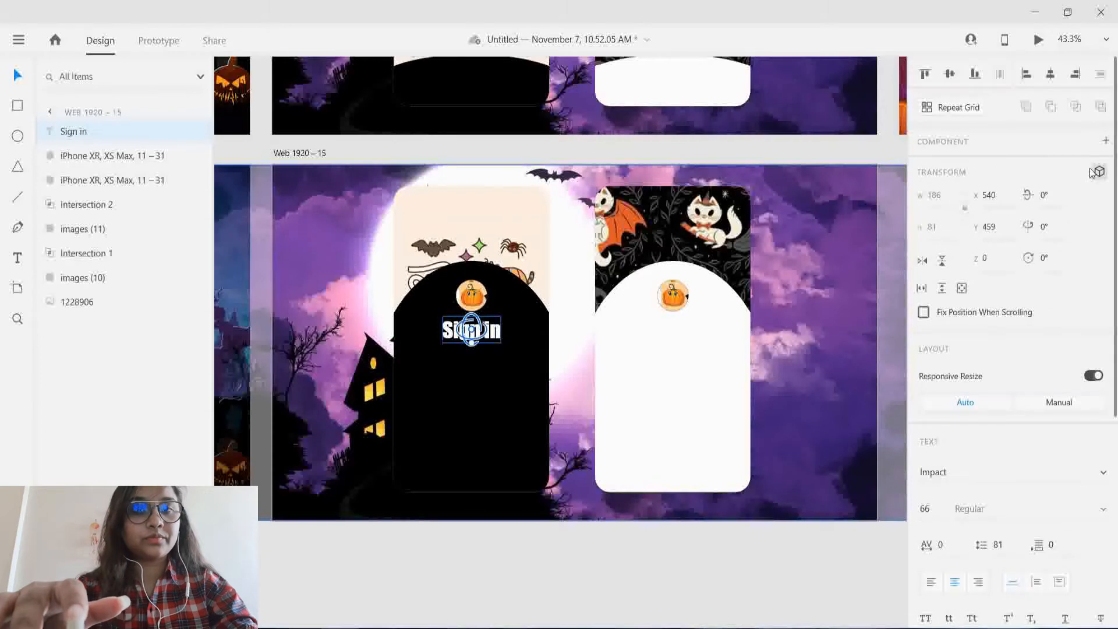
left_click(1100, 172)
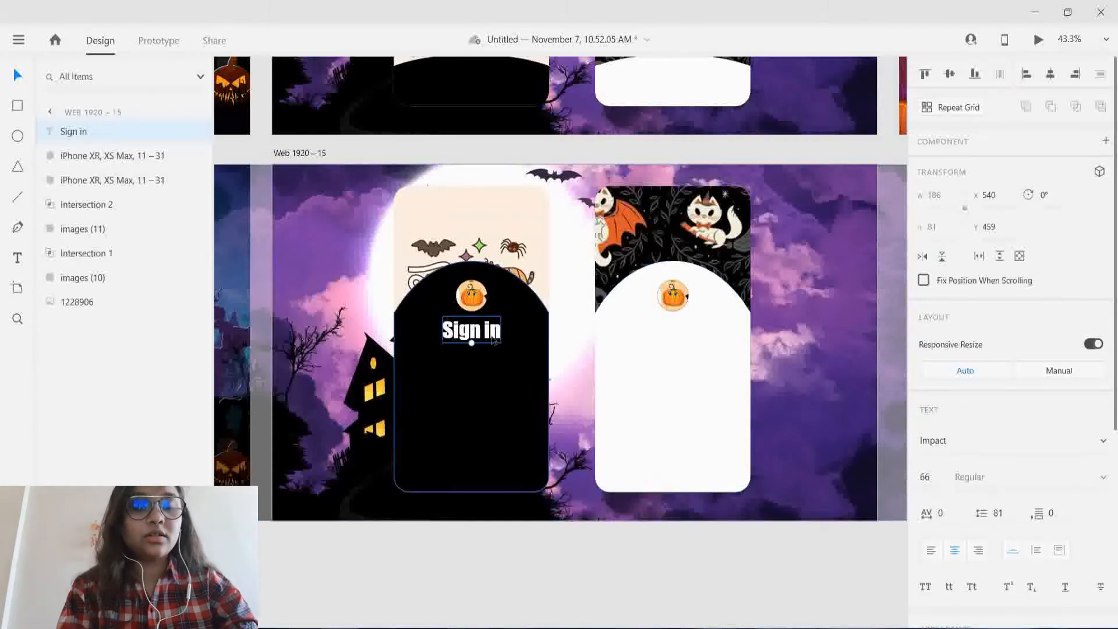
- Duplicate the "Sign in" text and place the copy below the pumpkin on the white arch
key("ctrl+c")
key("ctrl+v")
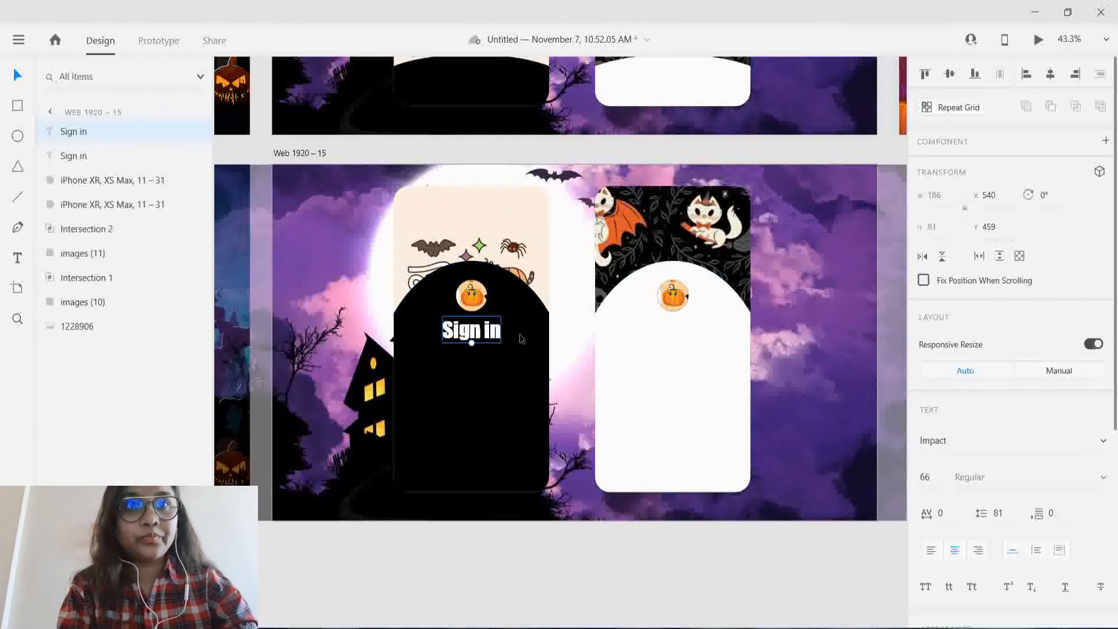
left_click_drag(489, 335, 693, 331)
- Set the copied "Sign in" text's fill to black and centre it under the pumpkin on the white arch
scroll(1002, 466, "down", 5)
left_click(956, 453)
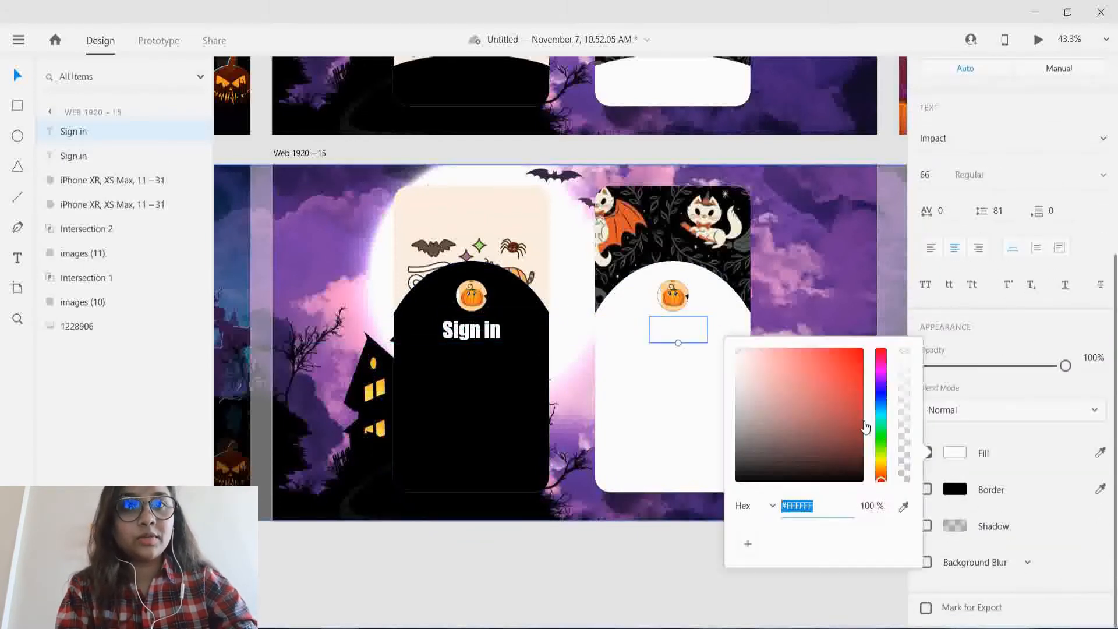
left_click_drag(842, 414, 865, 531)
left_click(798, 615)
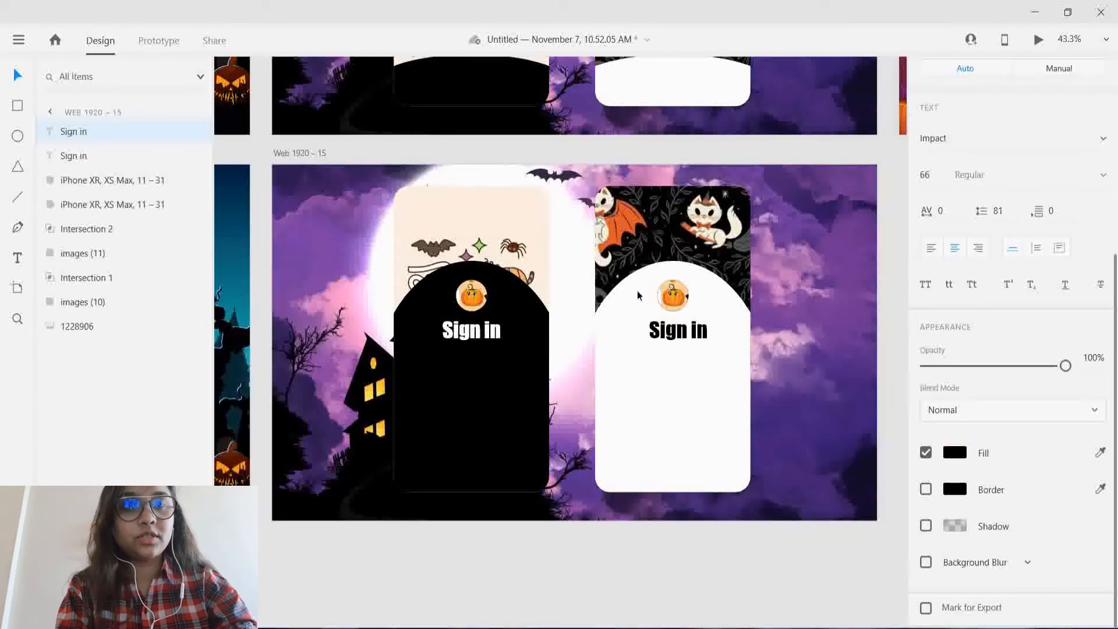
left_click_drag(699, 331, 694, 334)
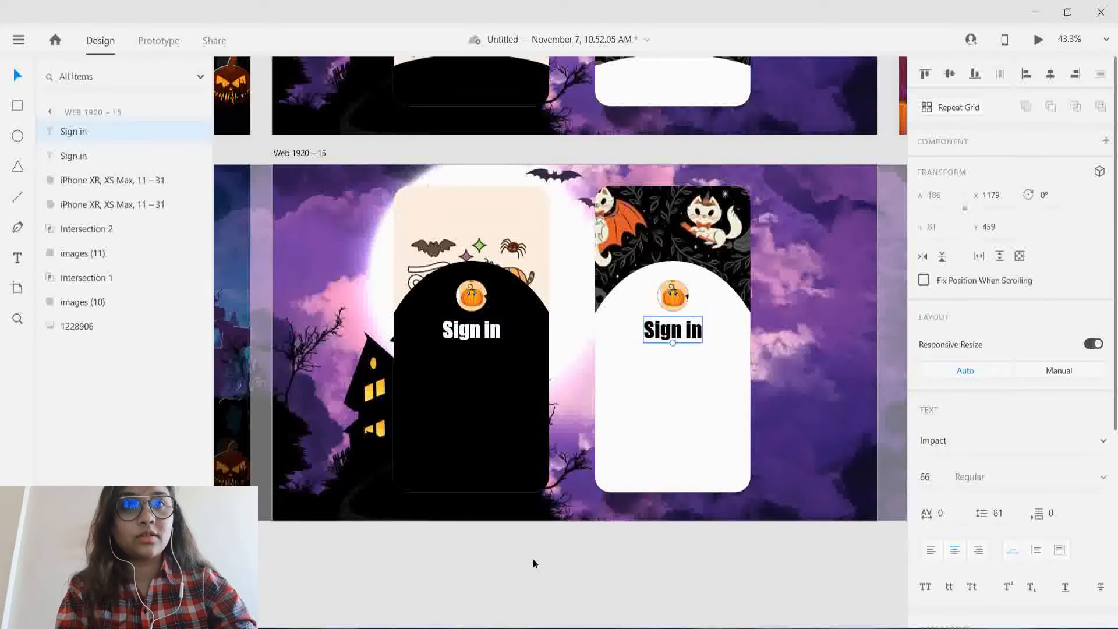
left_click(532, 562)
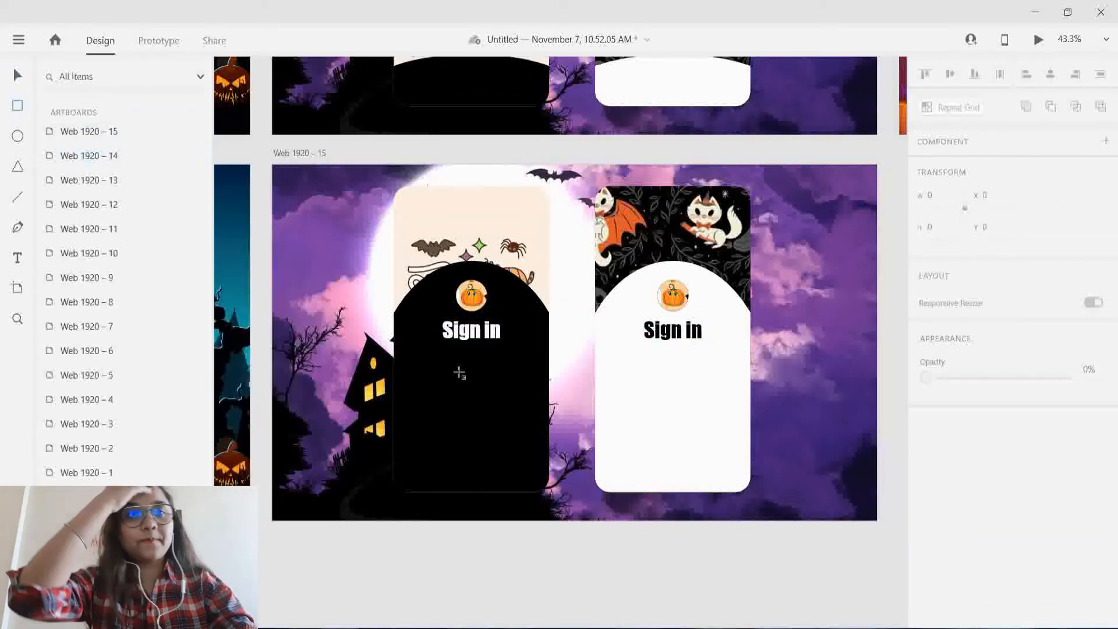
- Draw a white bar about 329 × 17 below "Sign in" on the black arch and duplicate it into three stacked bars
mouse_move(427, 368)
left_mouse_down()
mouse_move(531, 376)
mouse_move(507, 378)
mouse_move(511, 447)
left_mouse_up()
left_click(17, 75)
key("ctrl+d")
key("ctrl+v")
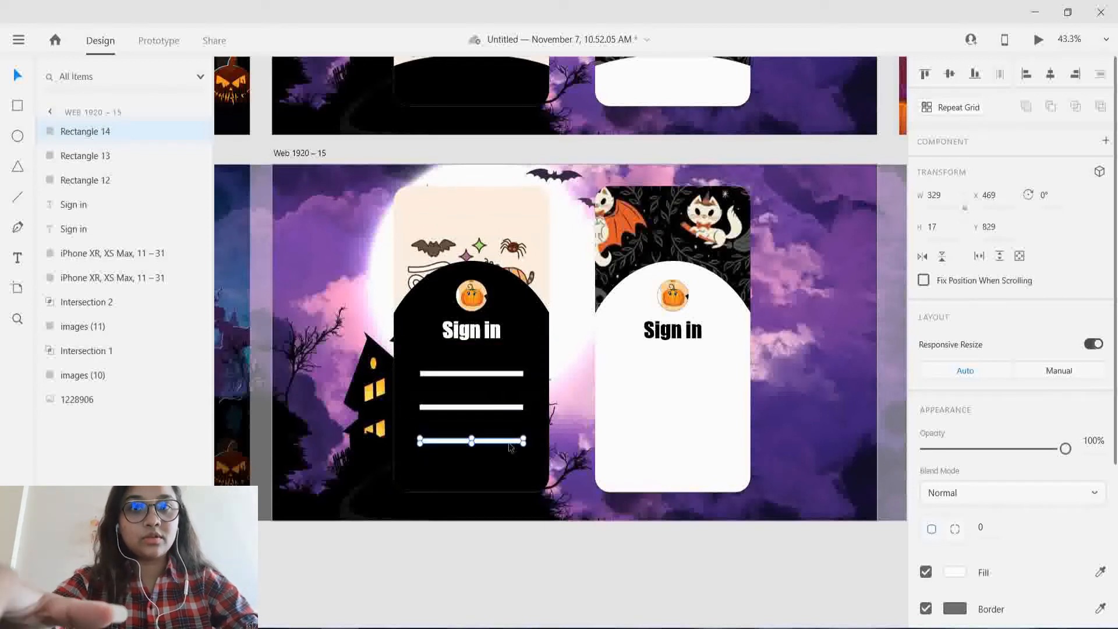
- Turn off the border of all three white bars on the black arch
left_click(926, 609)
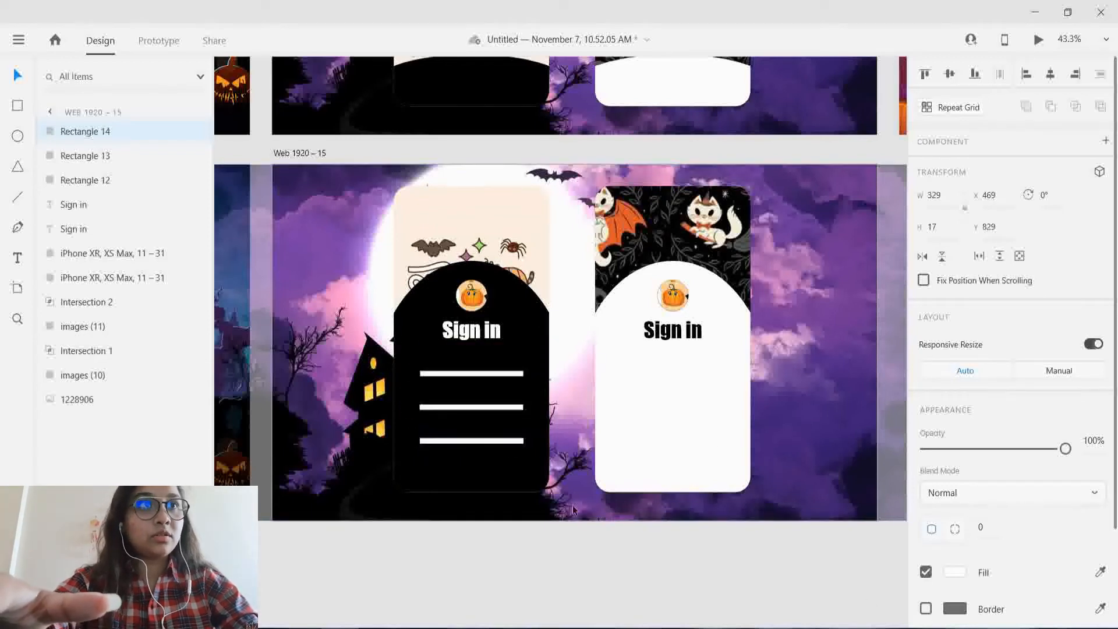
left_click(516, 409)
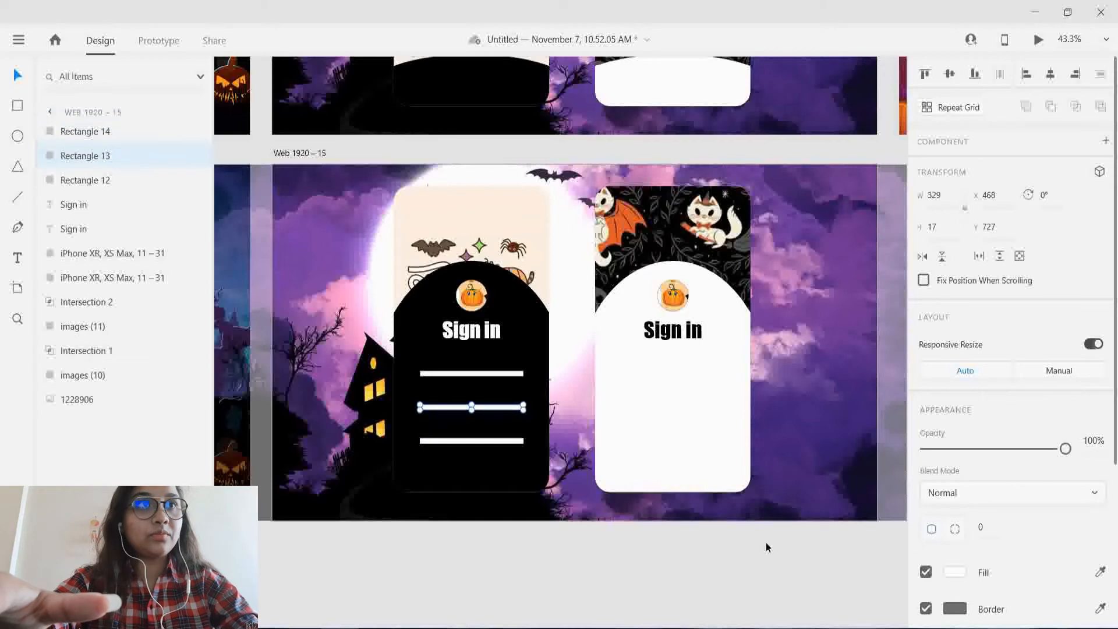
left_click(927, 610)
left_click(494, 374)
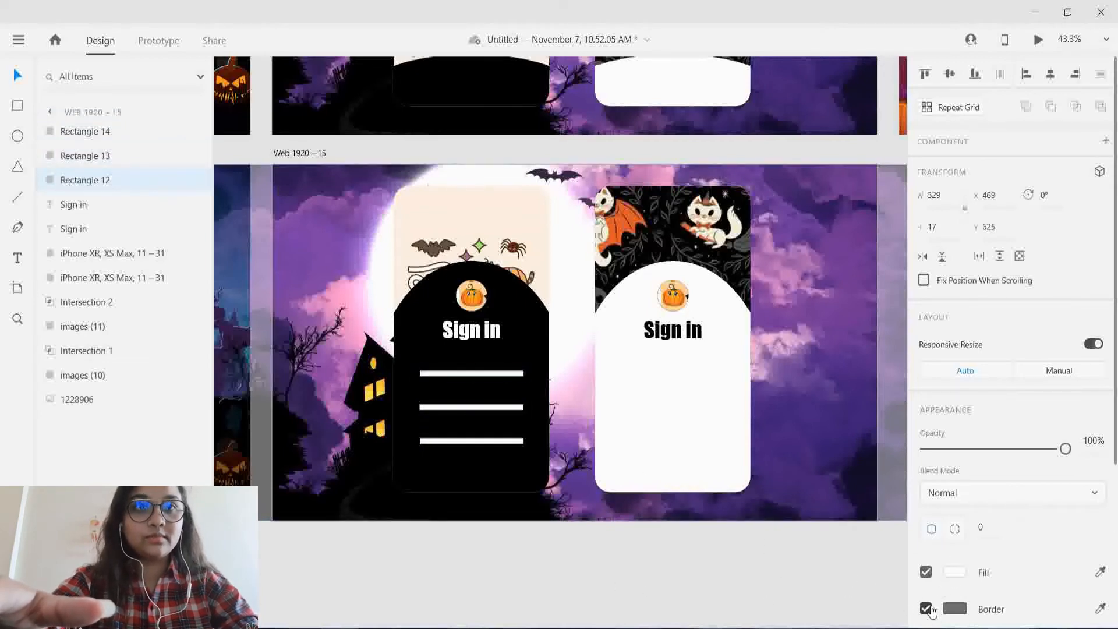
left_click(553, 562)
- Thin the upper white bar to a height of about 5 and the middle bar to about 3
left_click(472, 375)
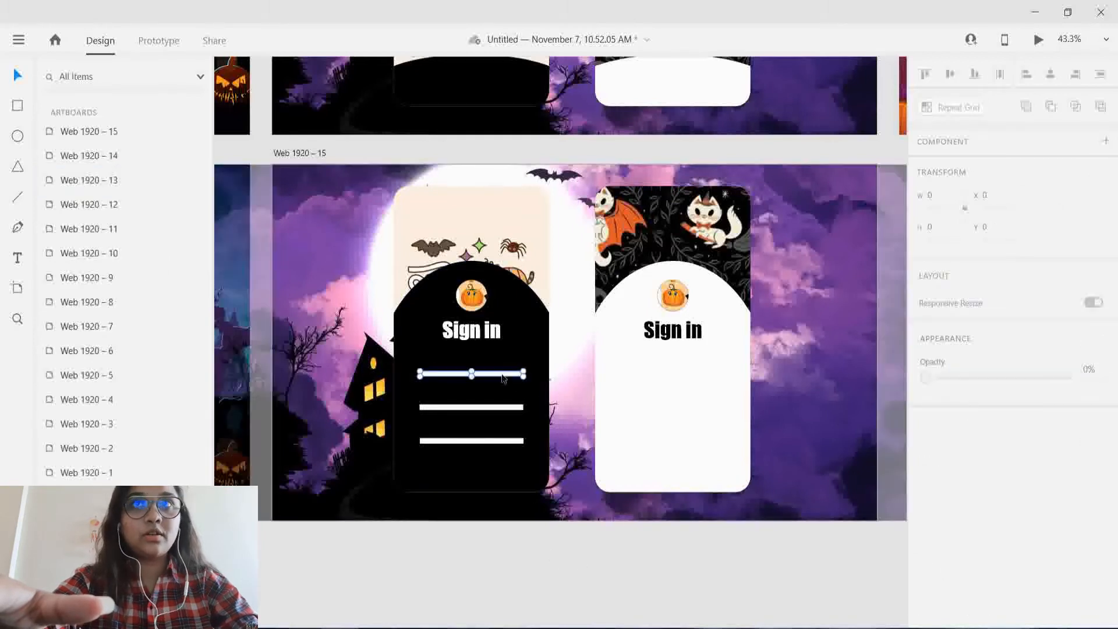
left_click_drag(472, 376, 473, 372)
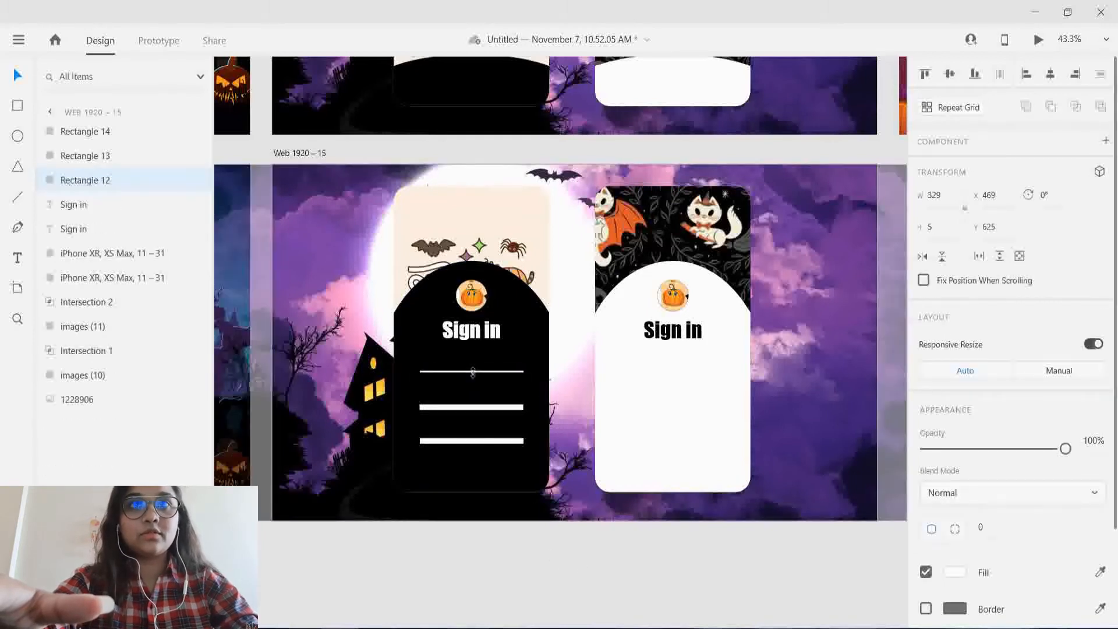
left_click(529, 543)
left_click(495, 406)
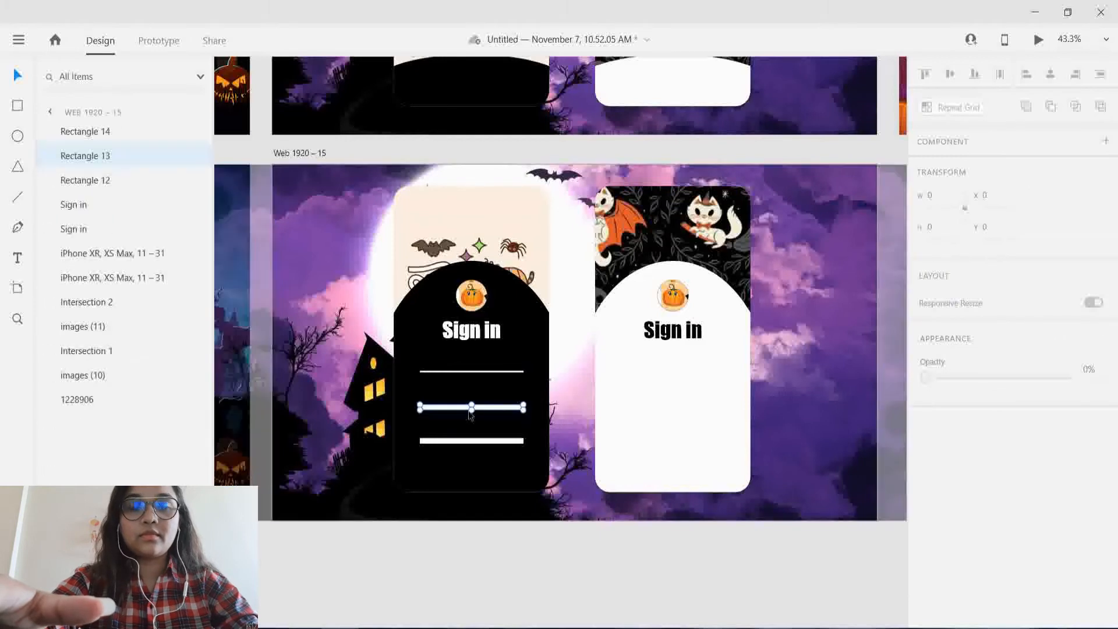
left_click_drag(471, 410, 472, 406)
left_click(511, 544)
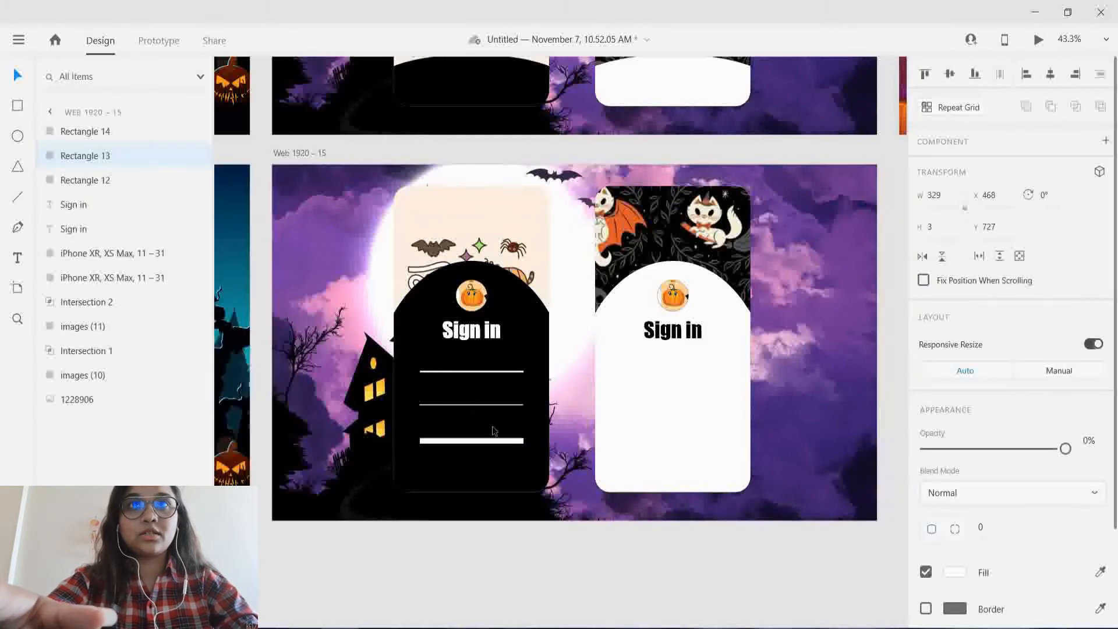
- Thin the upper and lower white bars to a height of about 3, matching the middle line
left_click(483, 375)
left_click(481, 372)
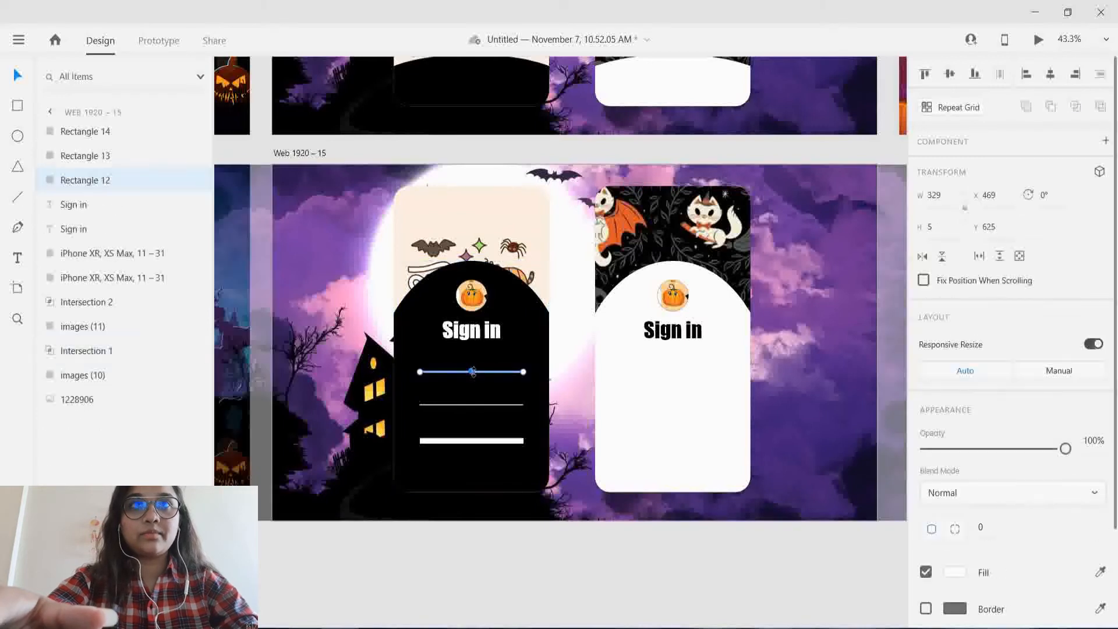
left_click_drag(472, 369, 474, 371)
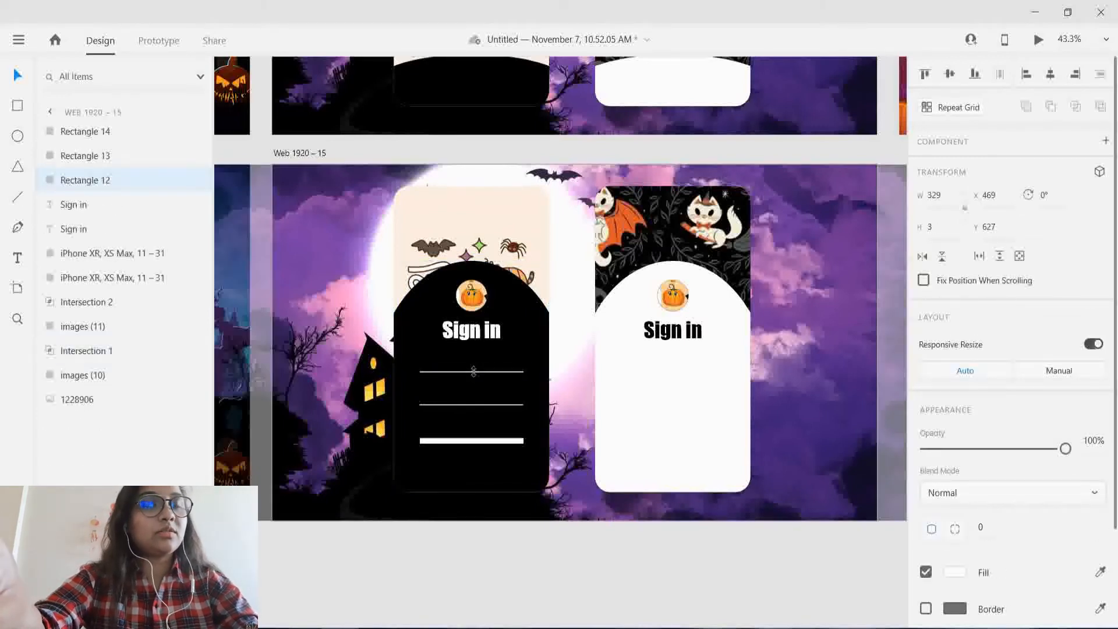
left_click(509, 541)
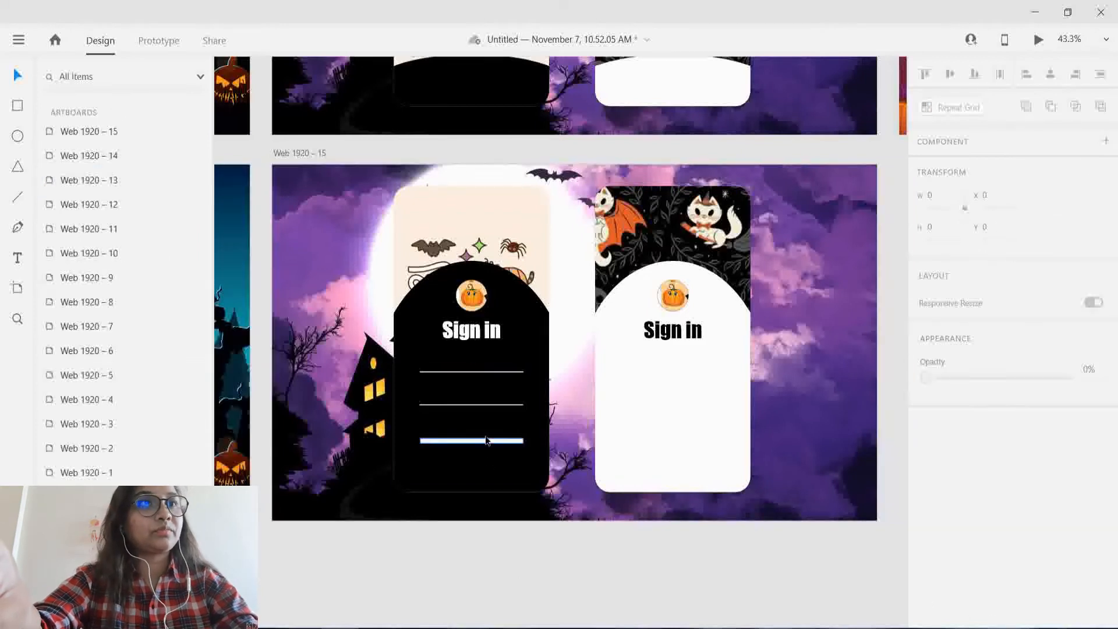
left_click(473, 441)
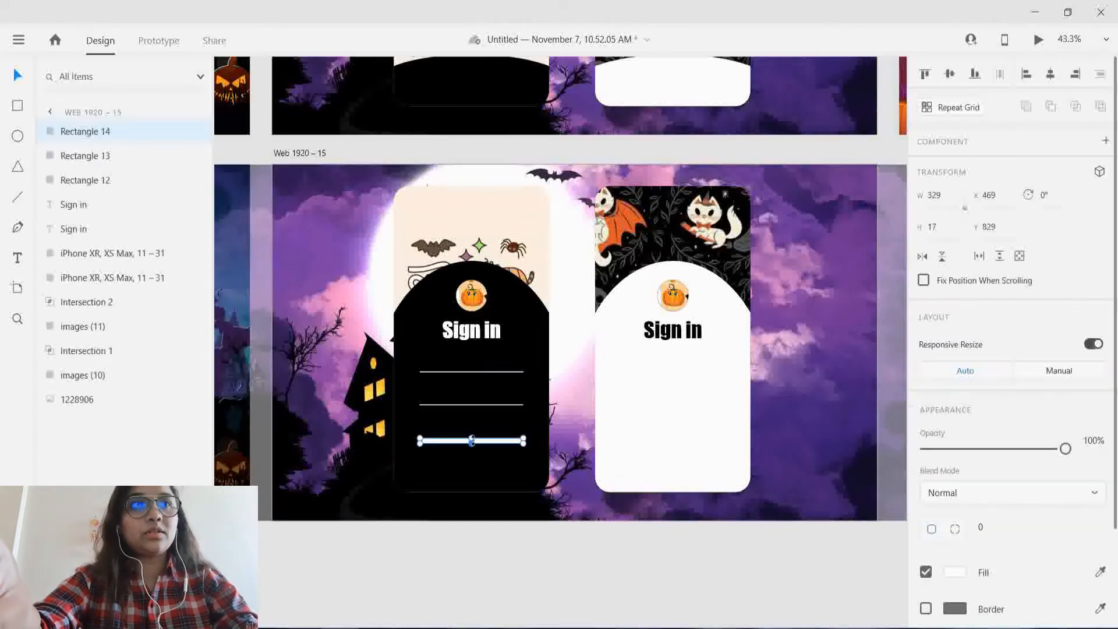
left_click_drag(471, 441, 472, 439)
left_click(514, 547)
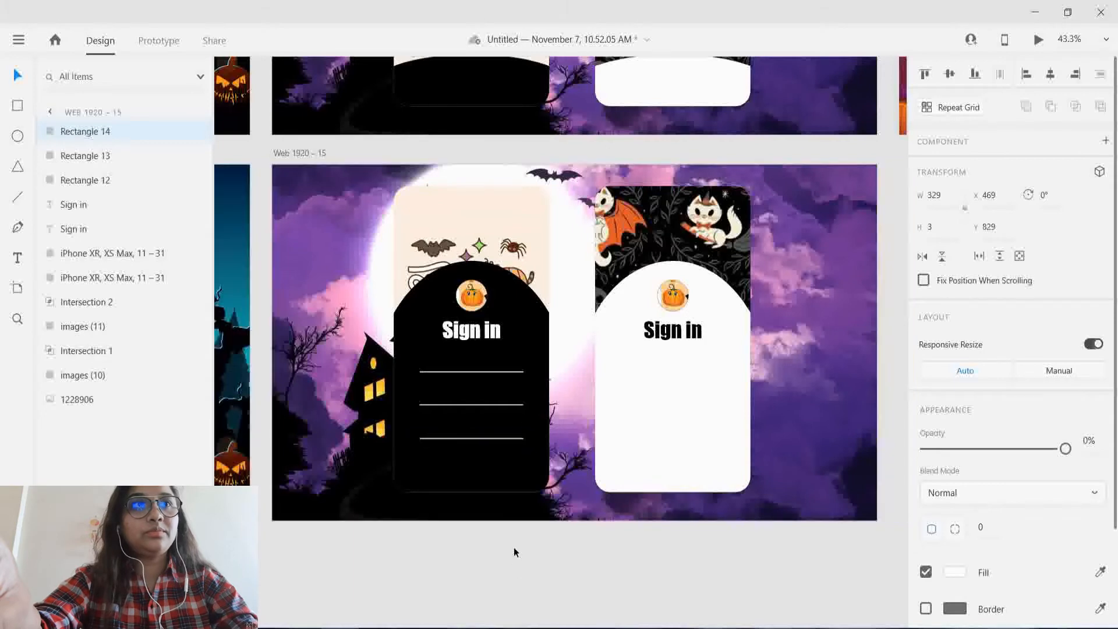
- Move the three white lines closer together with even spacing, at about Y 625, 713 and 801
left_click_drag(498, 372, 493, 400)
left_click(494, 405)
left_click_drag(493, 439, 492, 435)
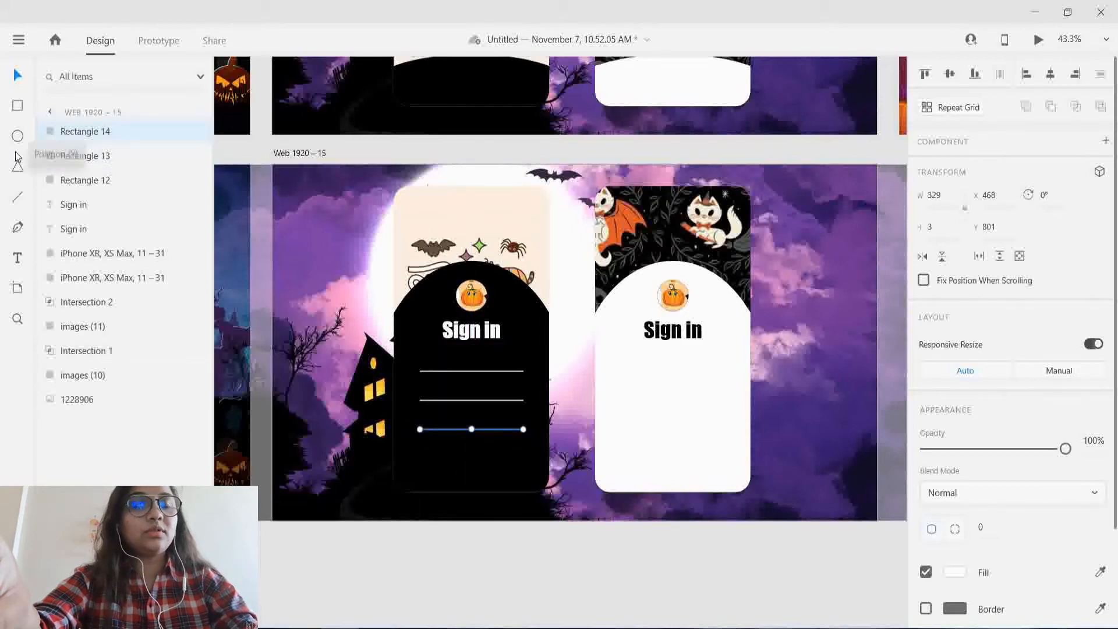
- Draw a button rectangle about 200 × 76 below the lines, round its corners to about 23, centre it and turn off its border
left_click(19, 105)
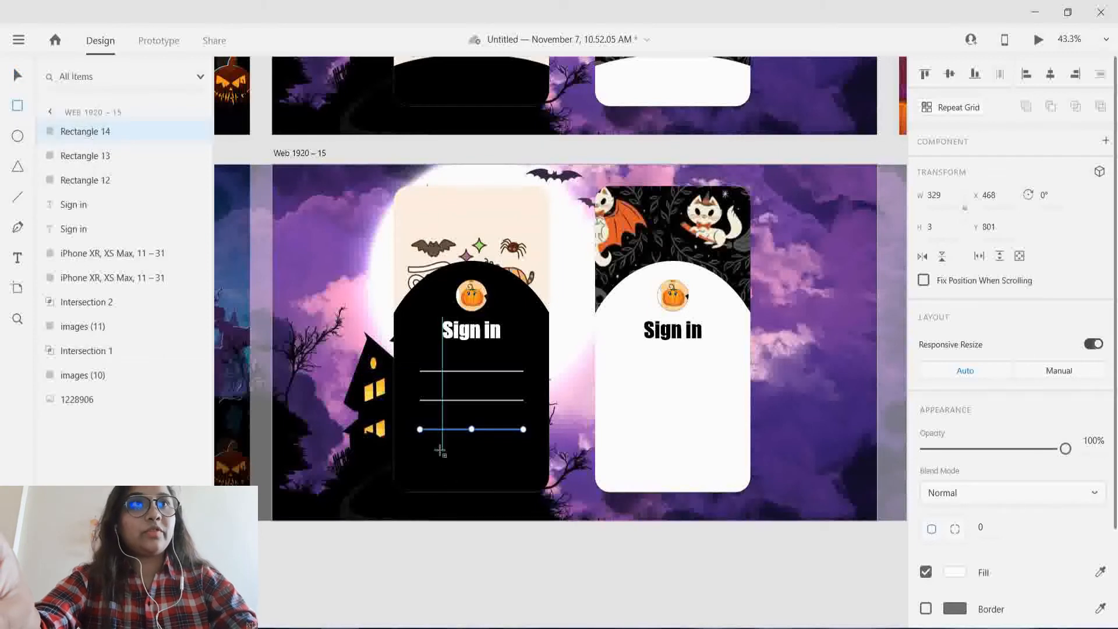
left_click_drag(441, 450, 512, 480)
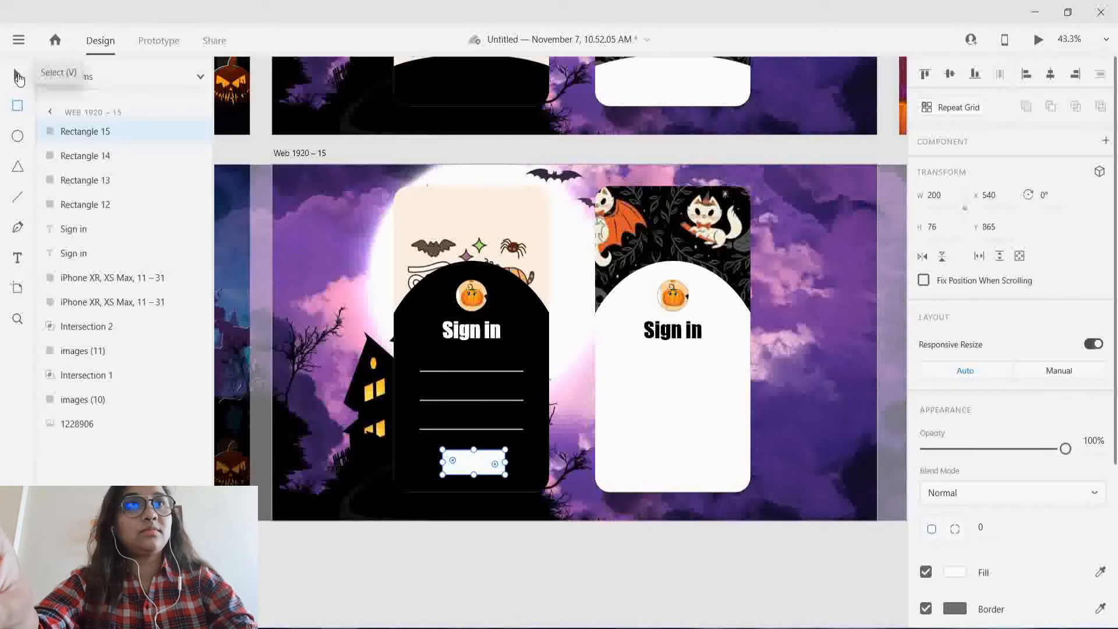
left_click(17, 75)
left_click_drag(475, 463, 453, 459)
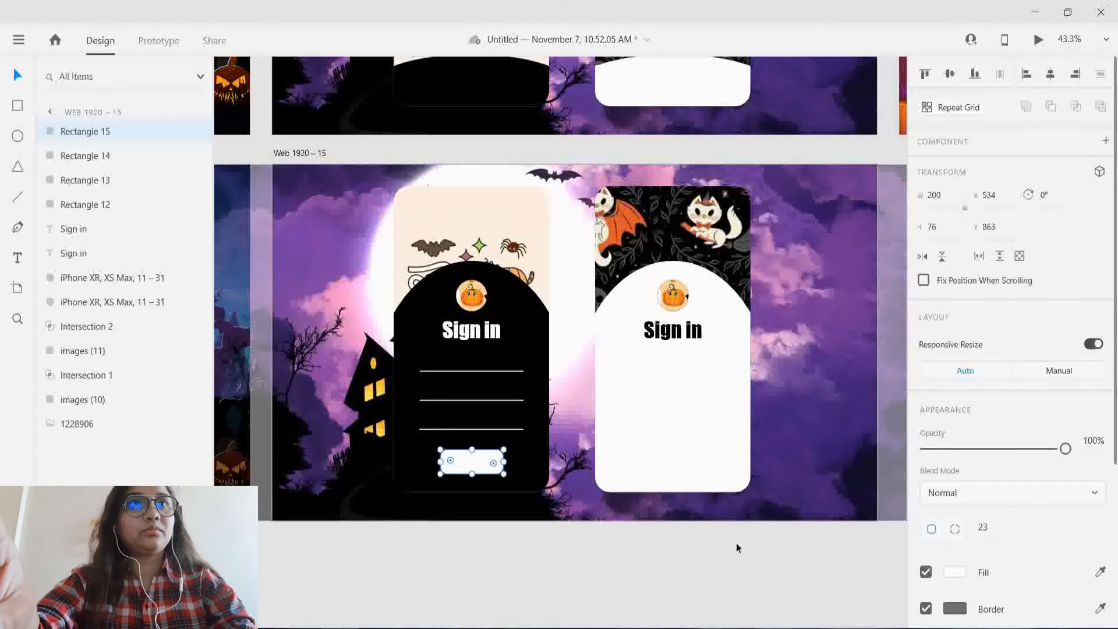
left_click(926, 608)
- Give the button a linear gradient fill from red (#FF0000) to black (#000000)
left_click(955, 573)
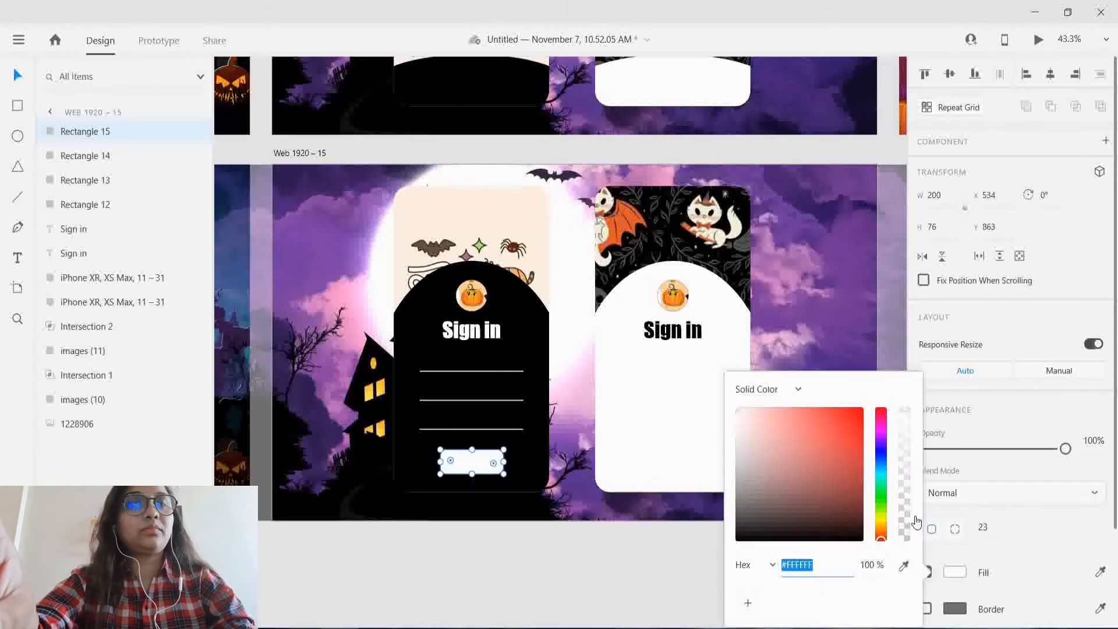
left_click(799, 393)
left_click(796, 434)
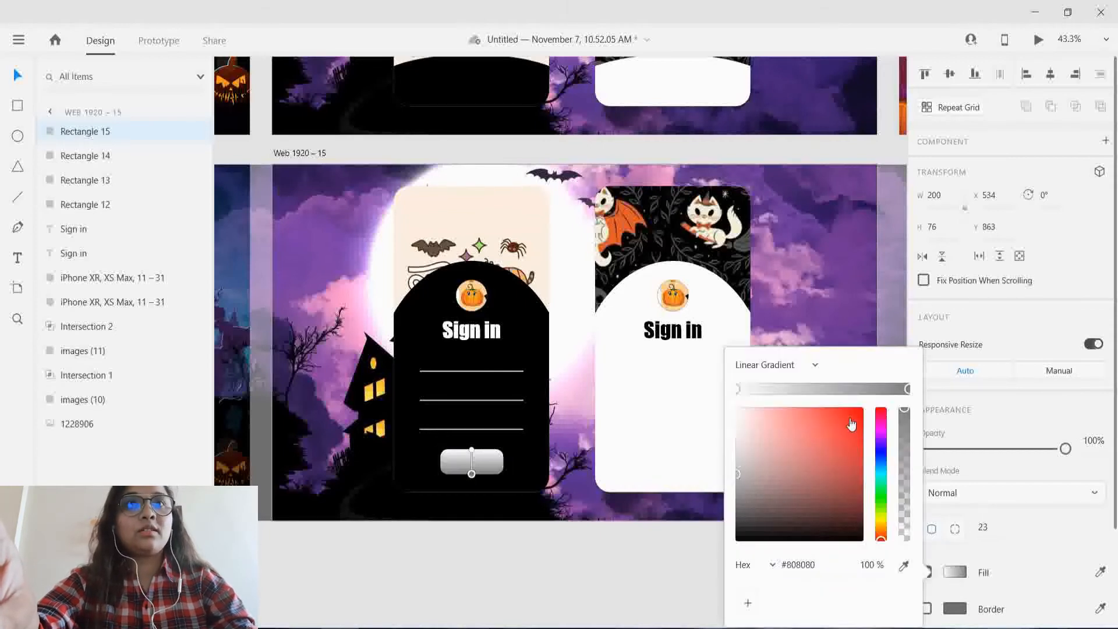
left_click_drag(846, 429, 884, 402)
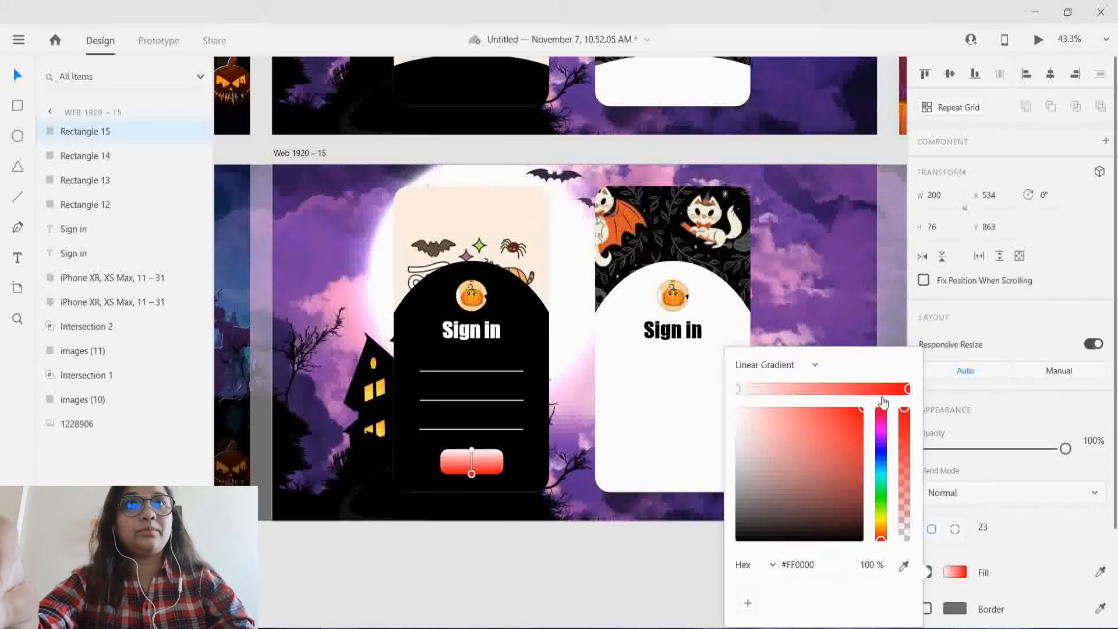
left_click(739, 389)
left_click(855, 422)
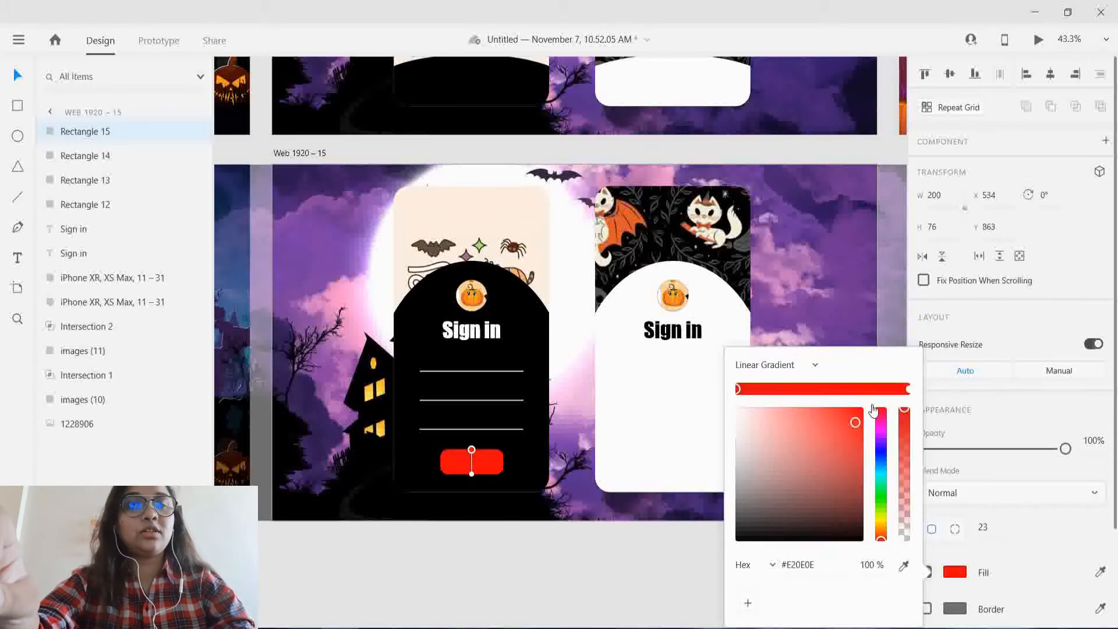
left_click(844, 534)
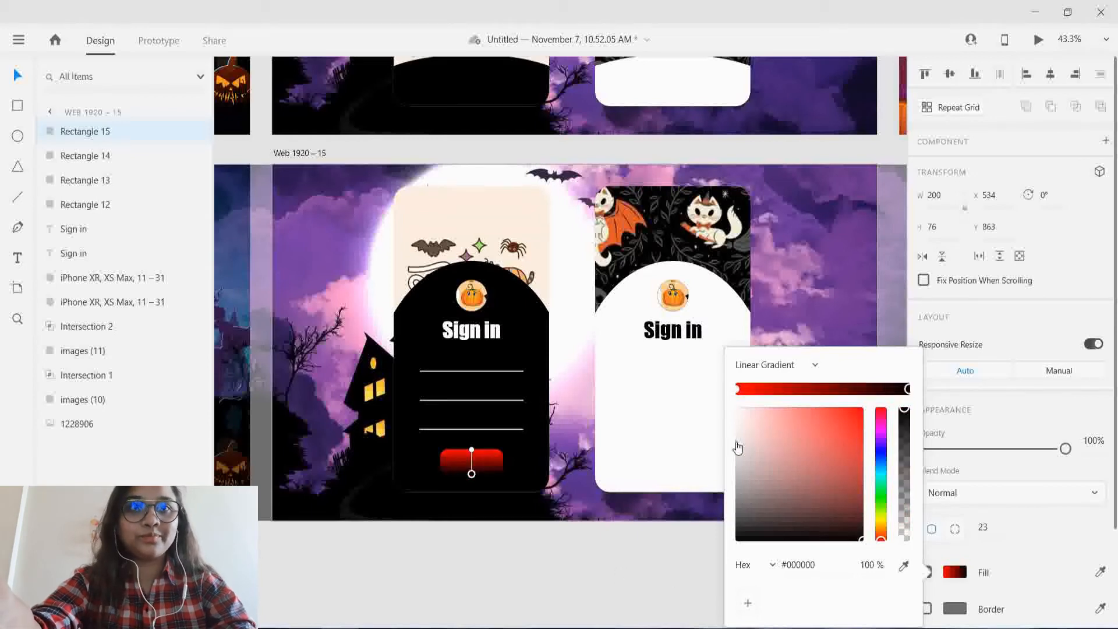
- Change the red stop of the button's gradient to magenta (#E600FF)
left_click(738, 389)
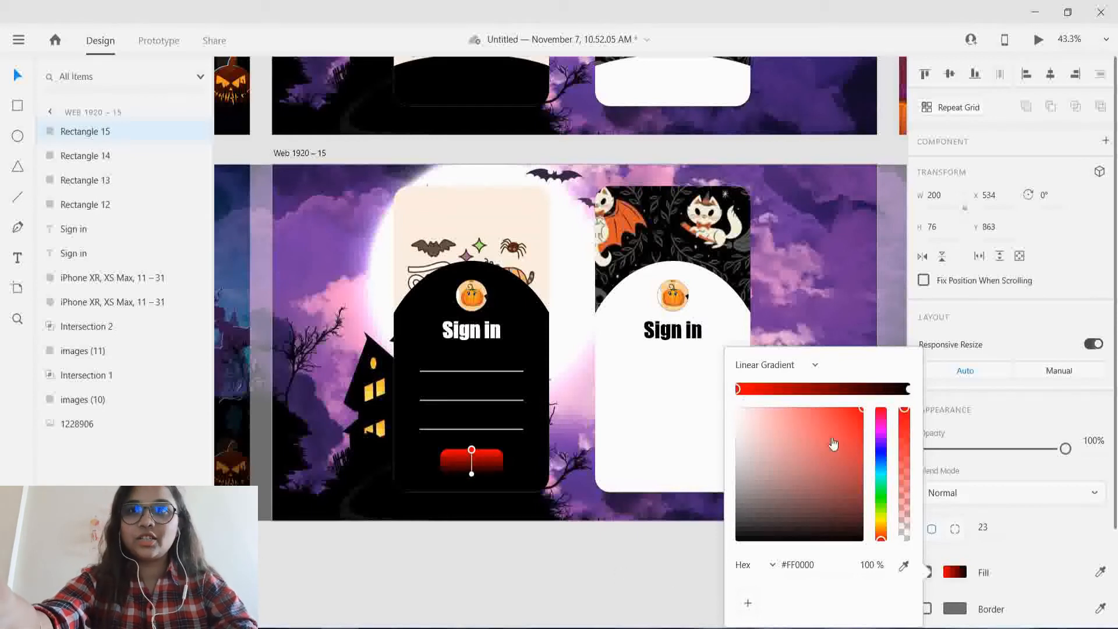
left_click(881, 432)
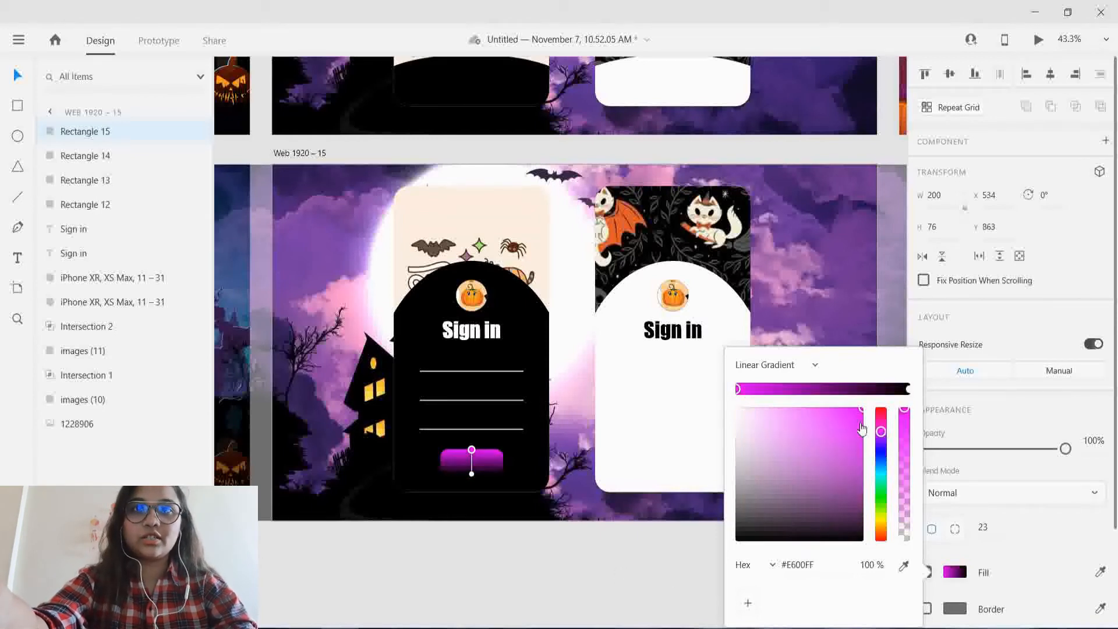
left_click(585, 564)
left_click(585, 564)
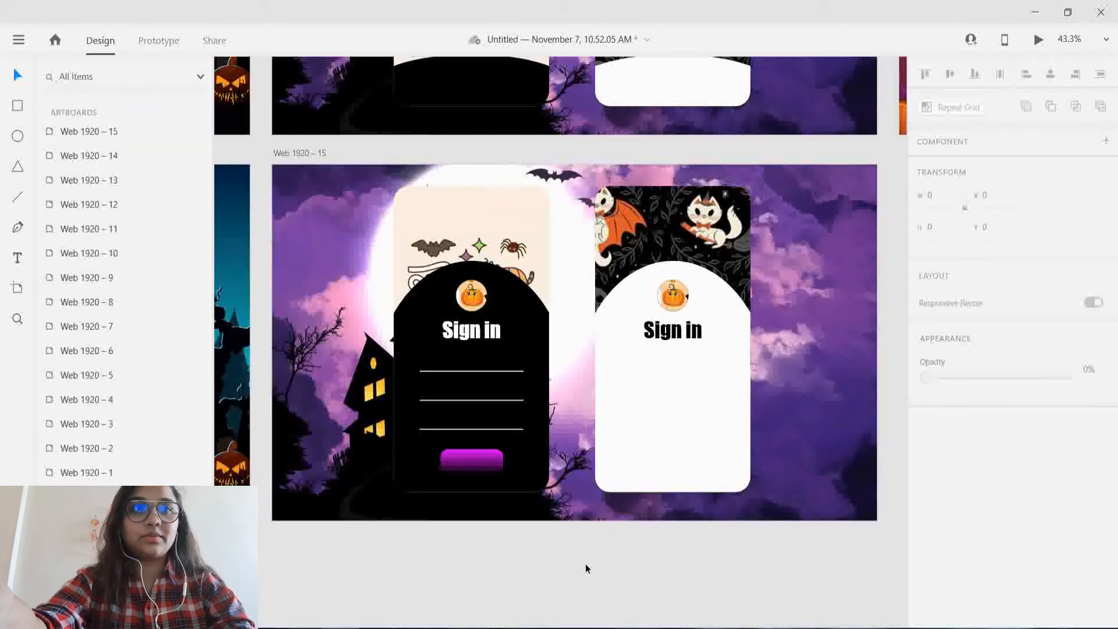
left_click(473, 372)
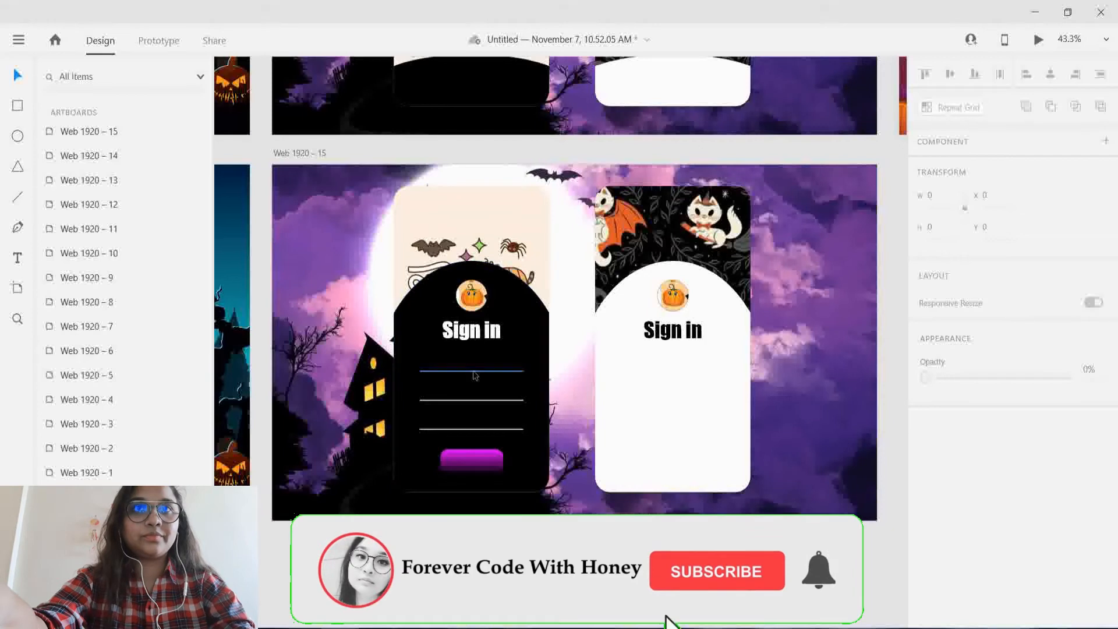
left_click(481, 401, "shift")
left_click(488, 436, "shift")
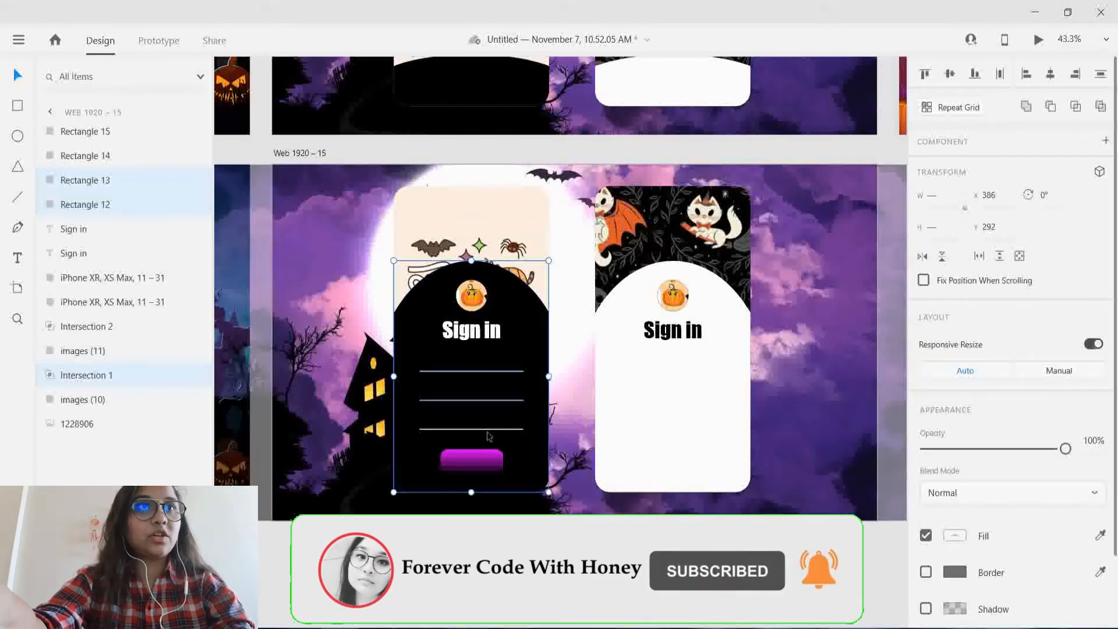
key("Escape")
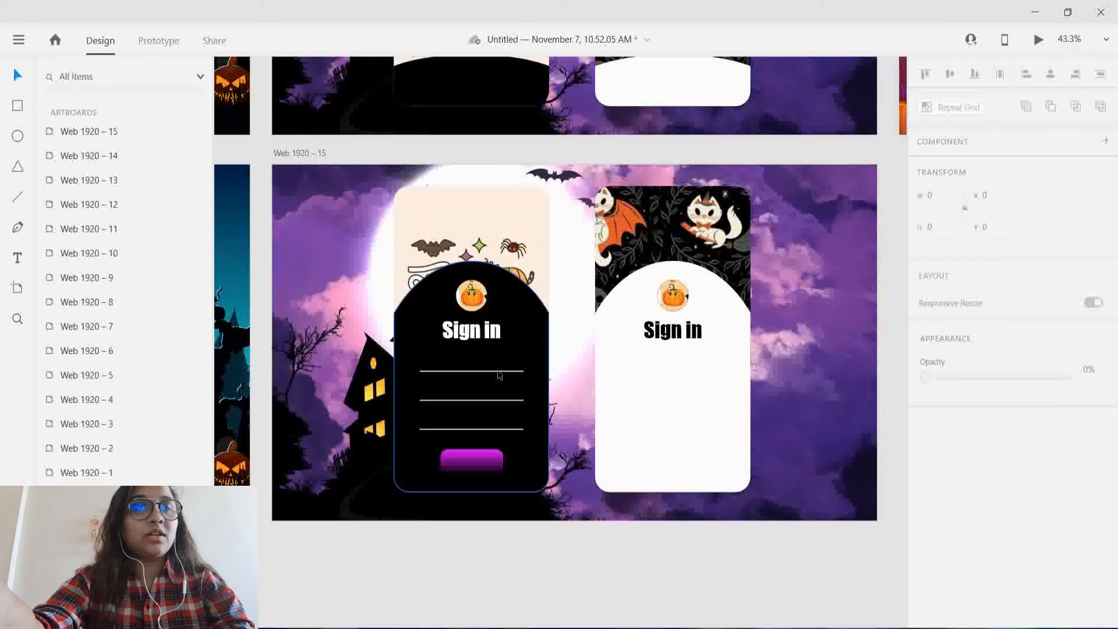
- Duplicate the three lines and the button together and place the copies on the white arch at about X 1107, Y 625
left_click(499, 372)
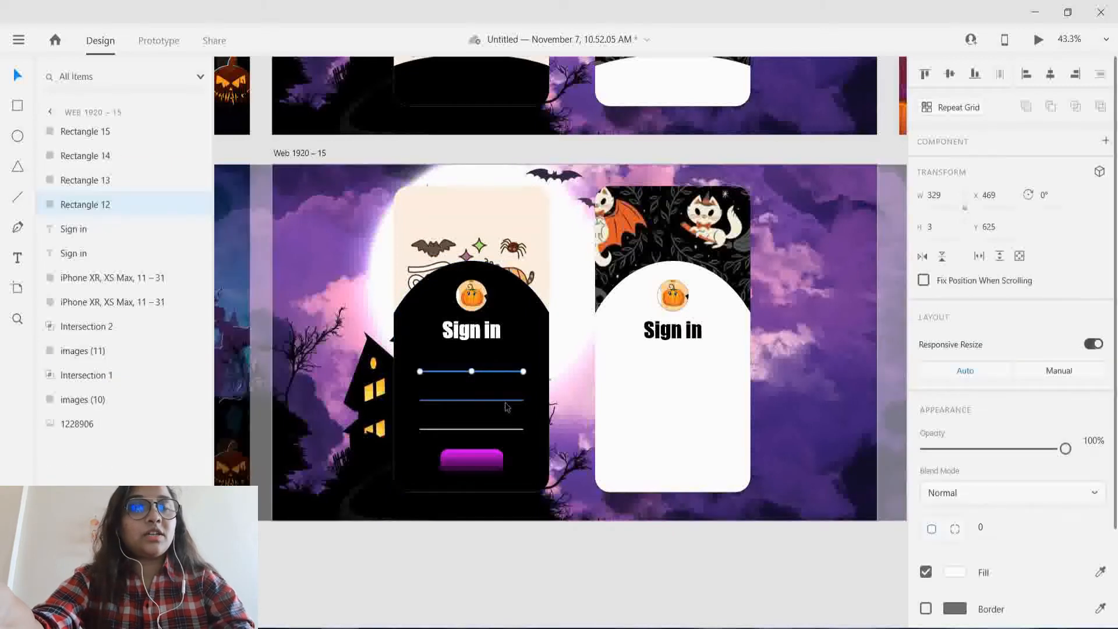
left_click(506, 400, "shift")
left_click(501, 429, "shift")
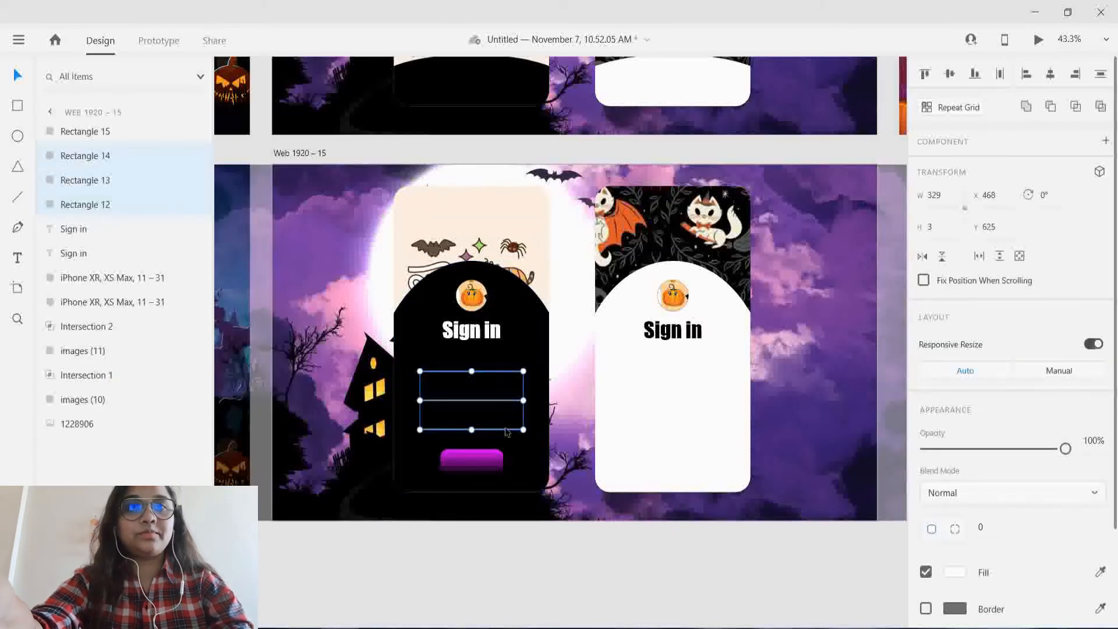
left_click(499, 461, "shift")
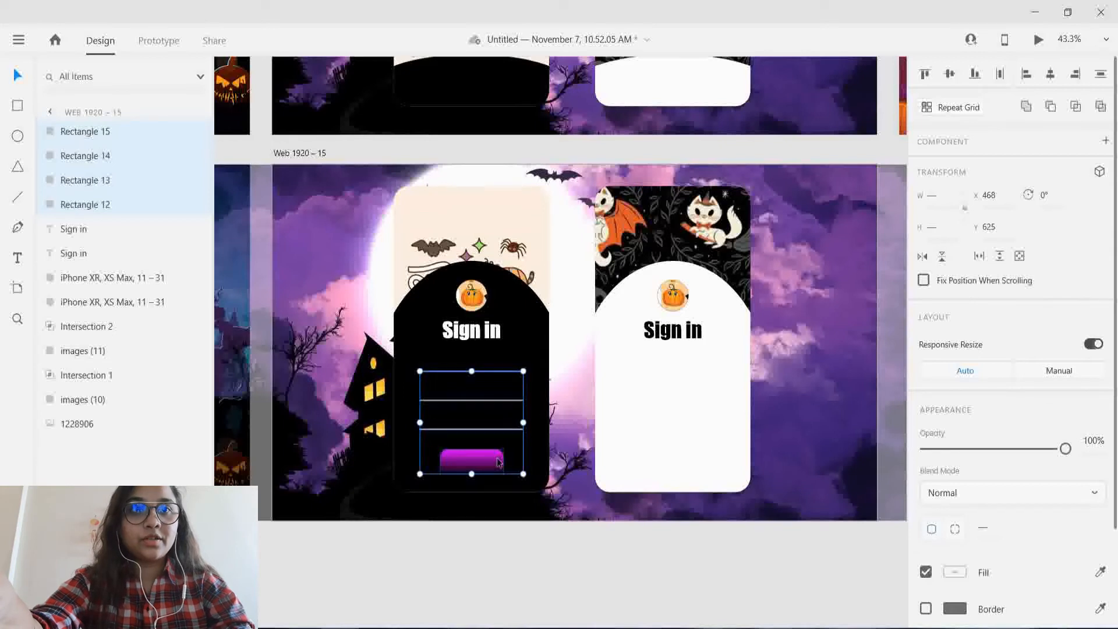
key("ctrl+d")
left_click_drag(499, 462, 699, 460)
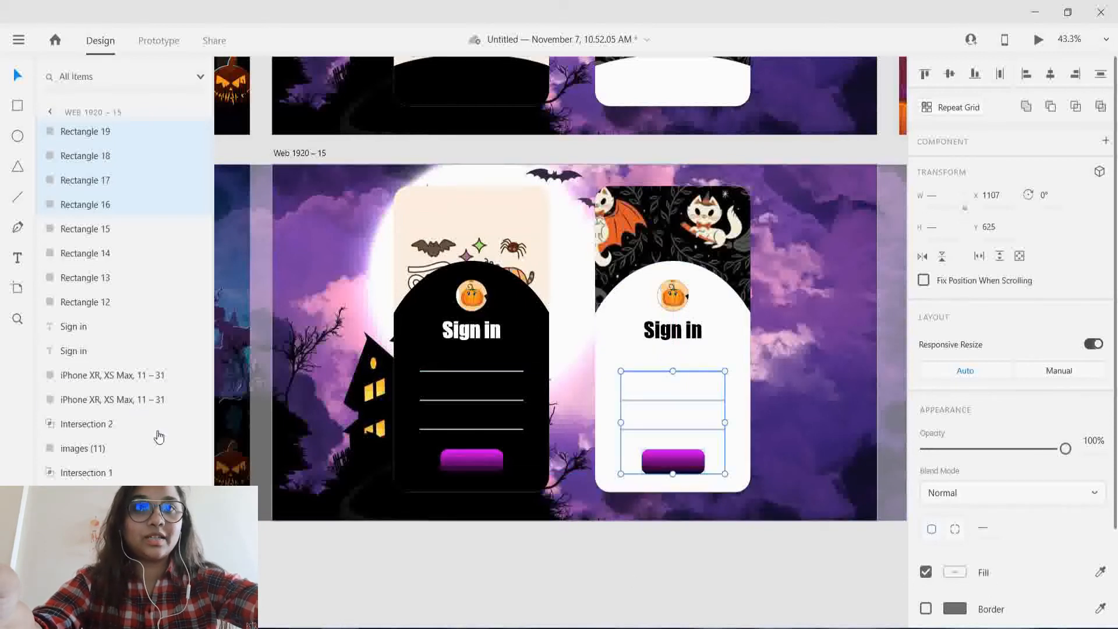
- Recolour the three lines on the white arch to black, using #000000 for the middle and lower ones
left_click(83, 186)
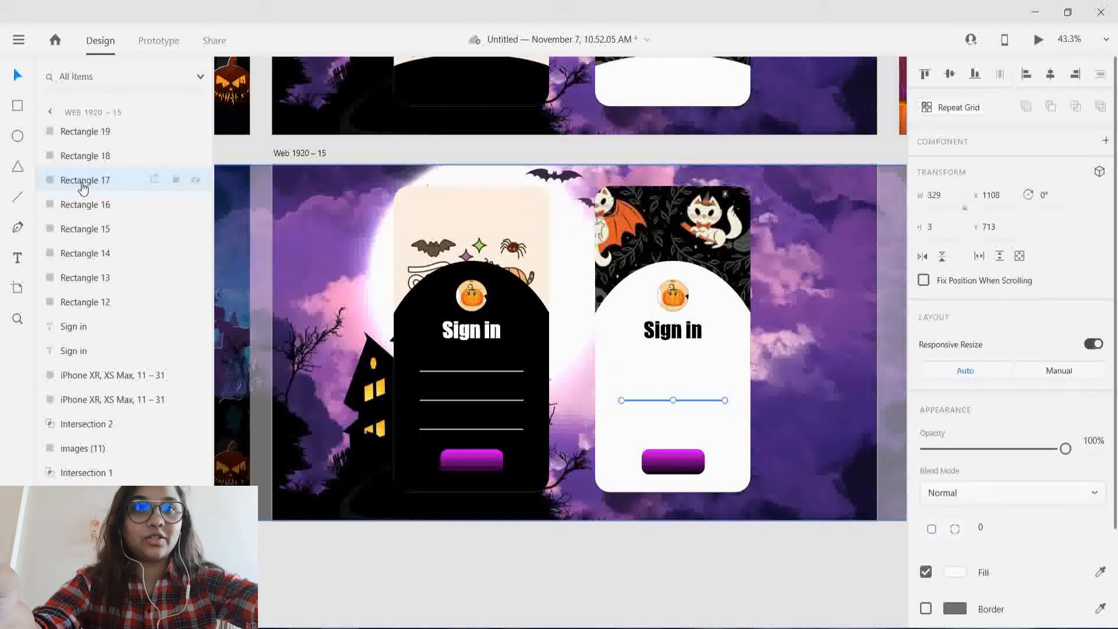
left_click(956, 574)
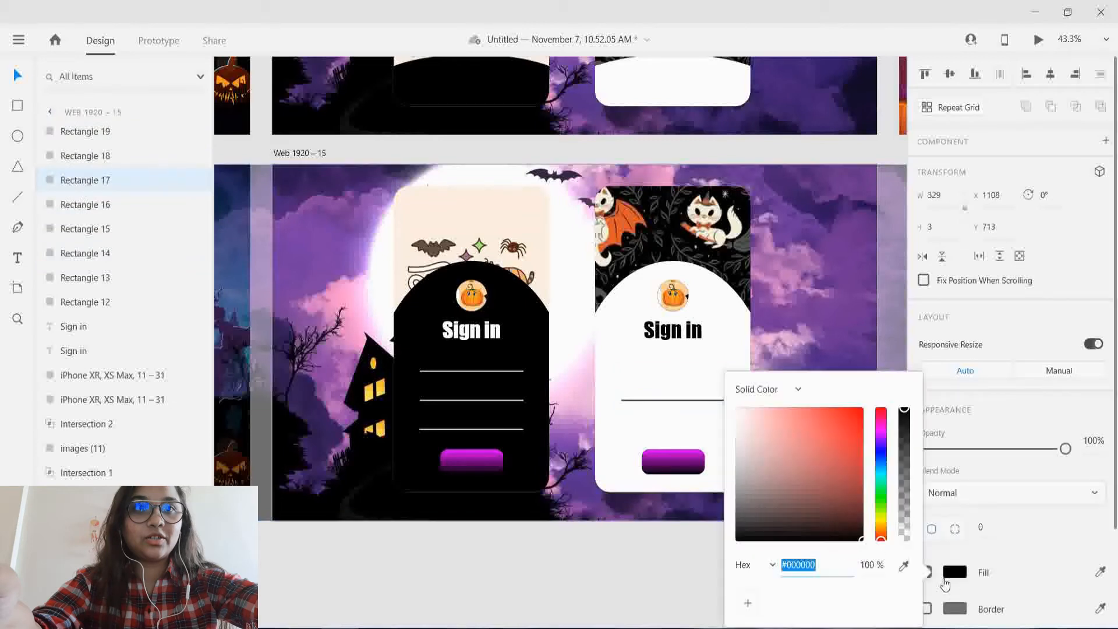
left_click(93, 157)
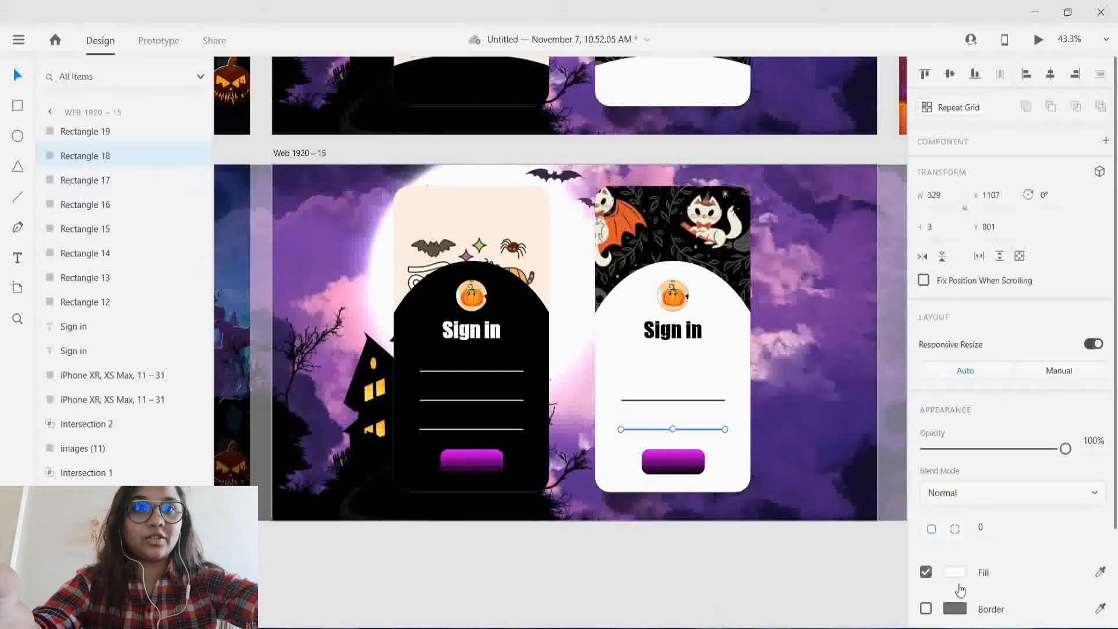
left_click(953, 573)
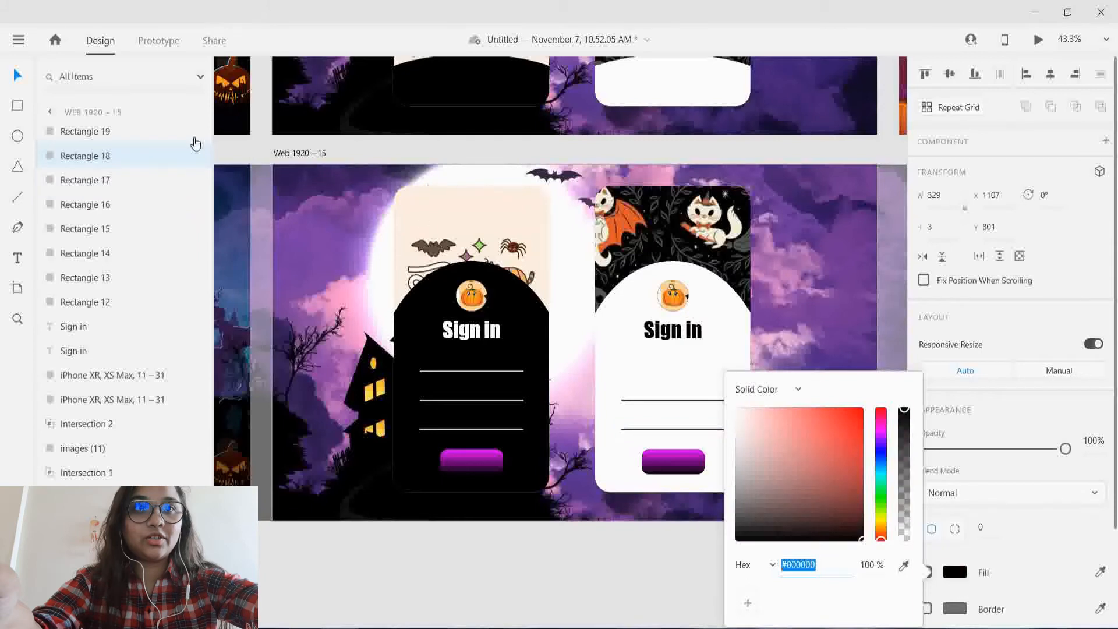
left_click(110, 133)
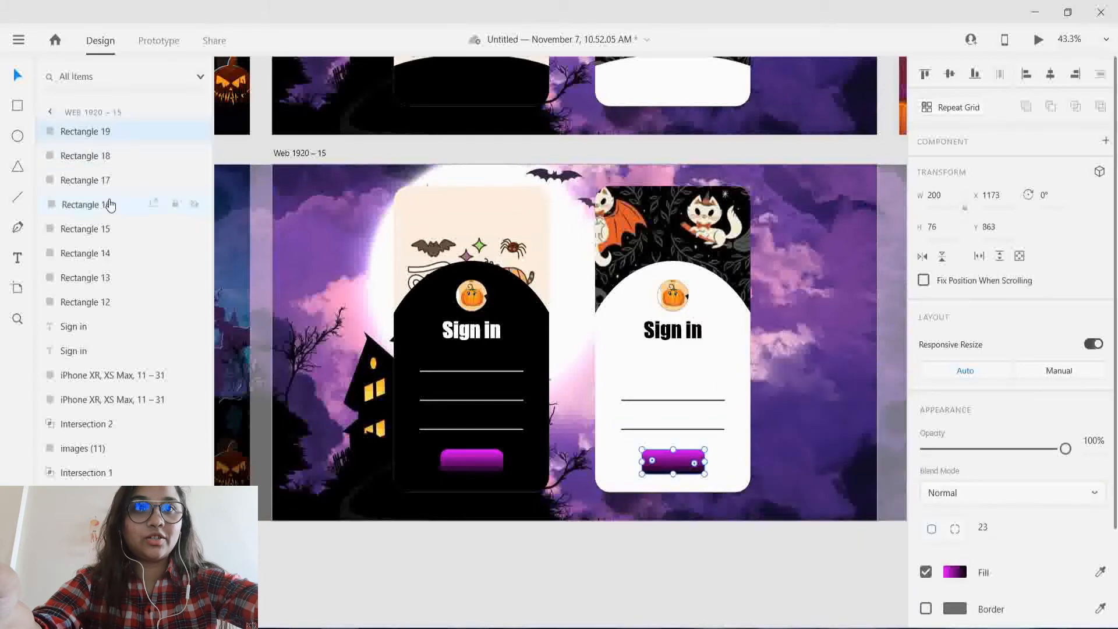
left_click(110, 204)
left_click(955, 572)
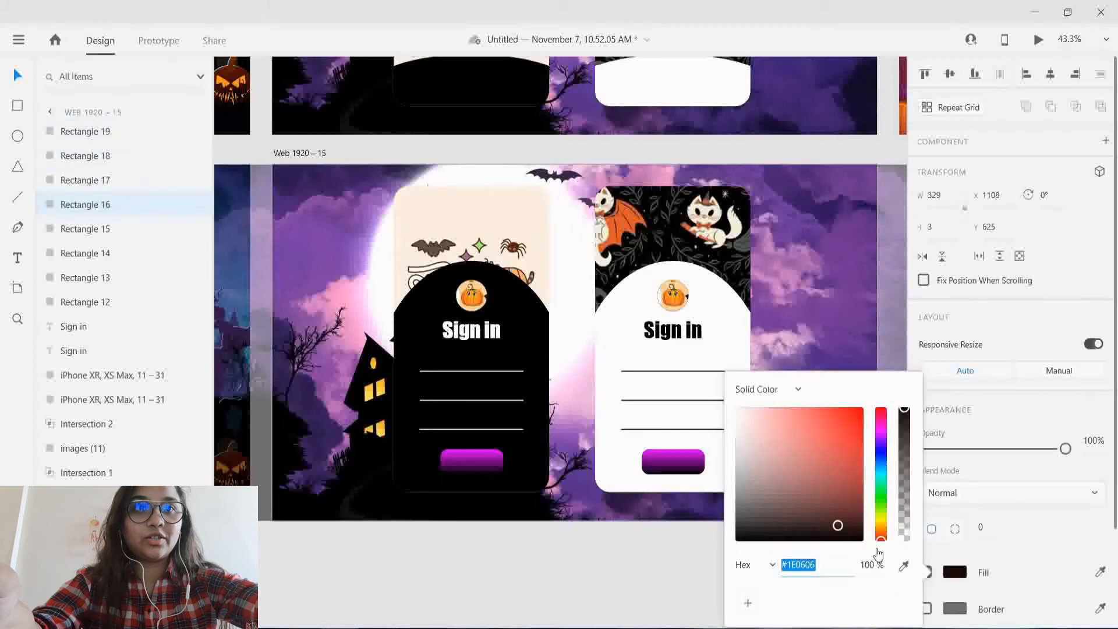
left_click_drag(877, 551, 875, 553)
left_click(651, 566)
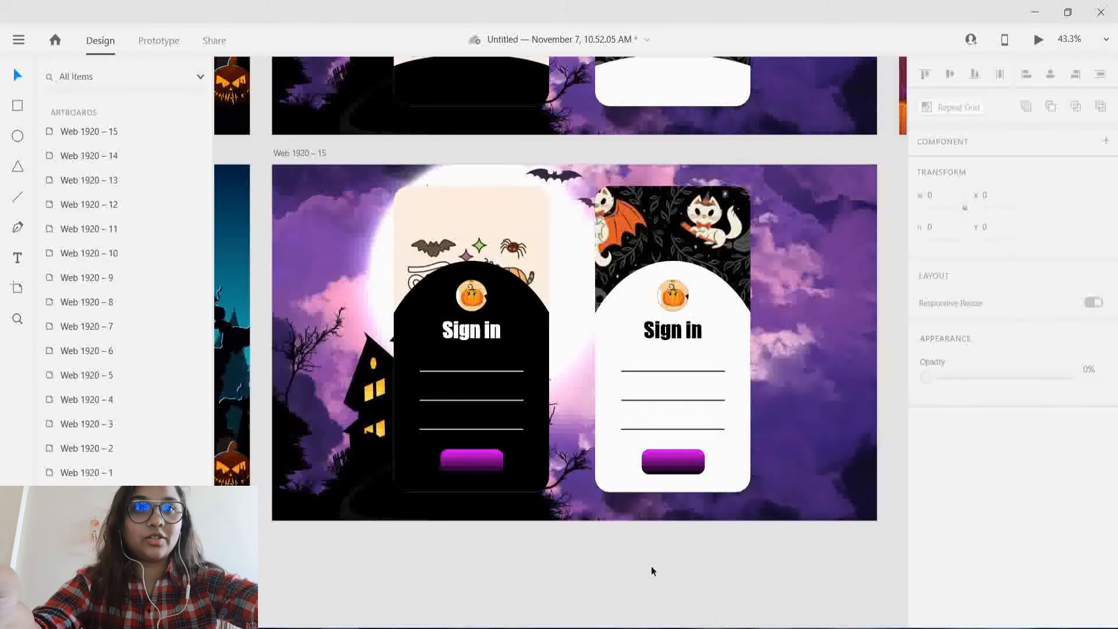
- Duplicate artboard Web 1920 – 15 and place the copy directly below the original at X 9765, Y 1767
scroll(651, 566, "up", 3)
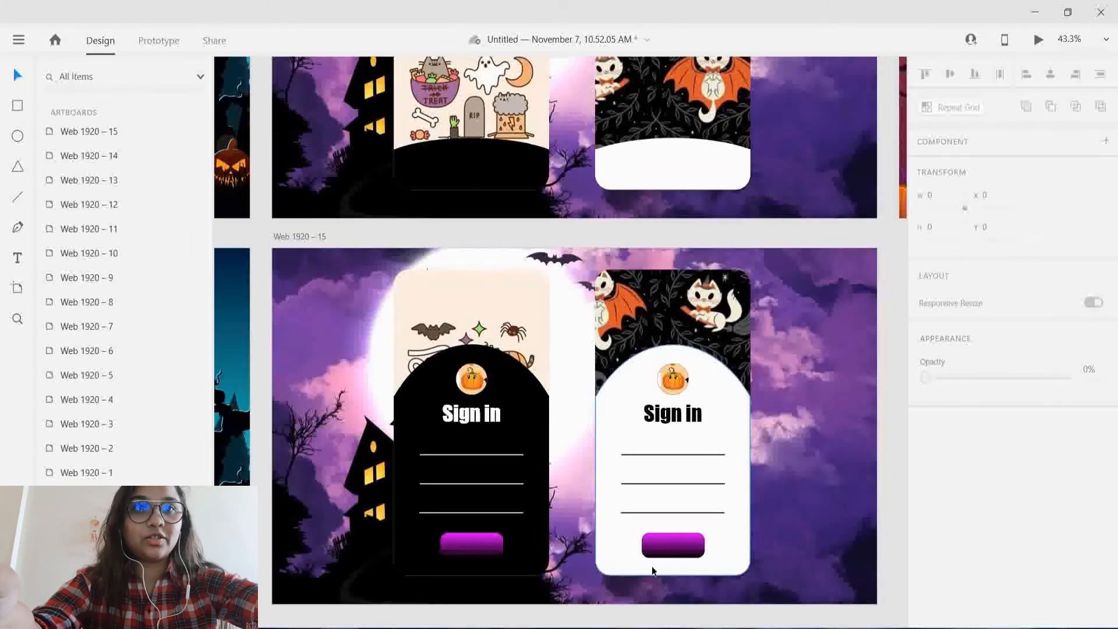
scroll(701, 535, "down", 4)
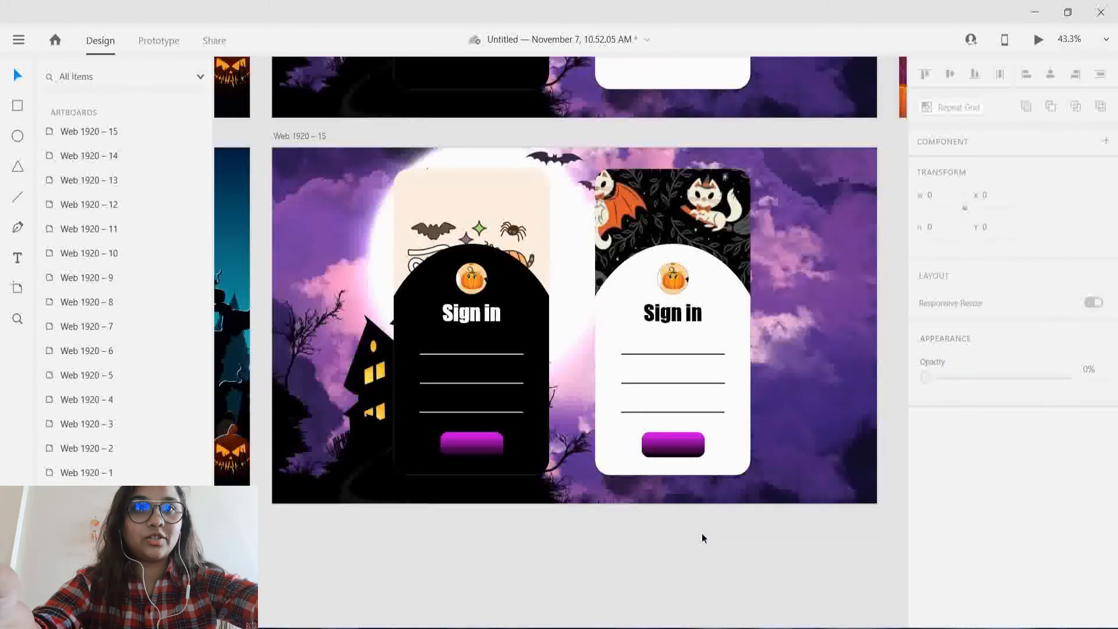
left_click(281, 138)
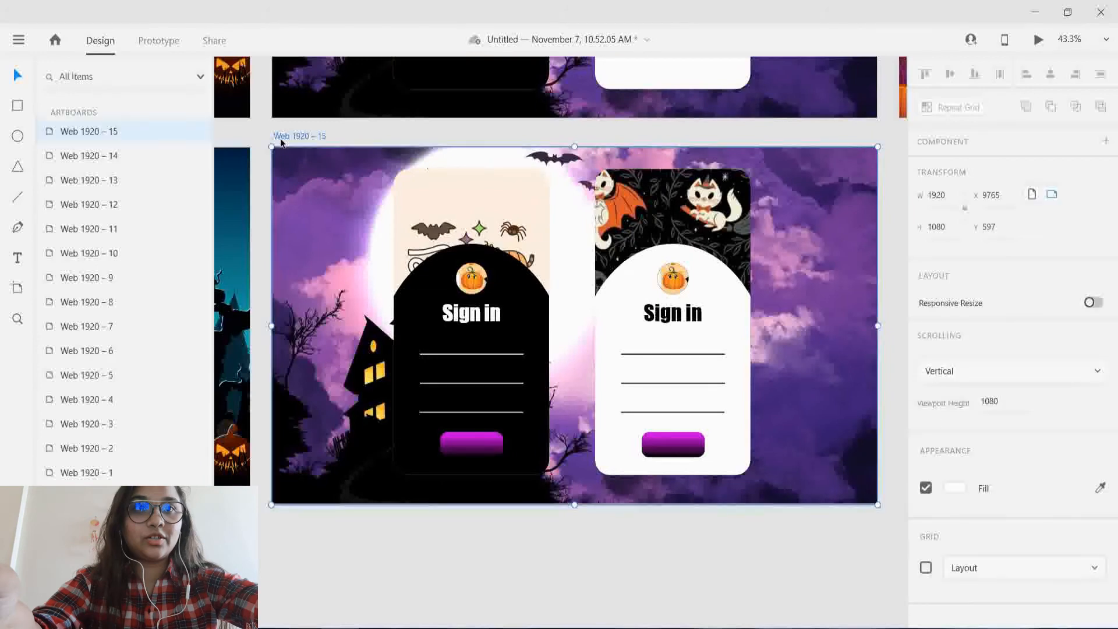
key("ctrl+d")
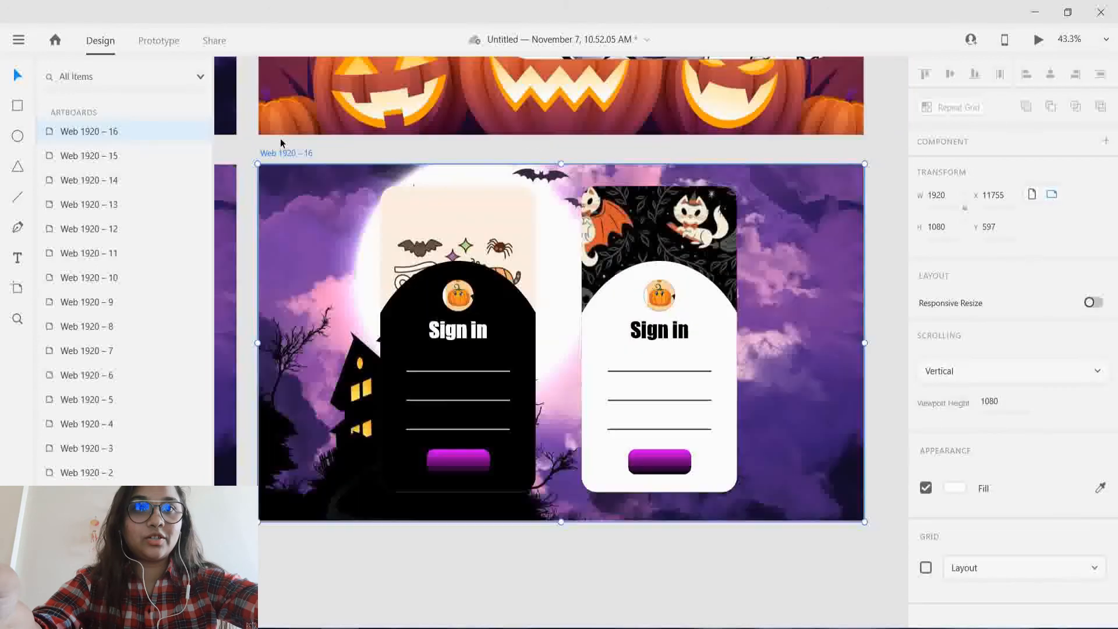
left_click_drag(296, 152, 277, 539)
scroll(481, 501, "down", 6)
left_click(467, 532)
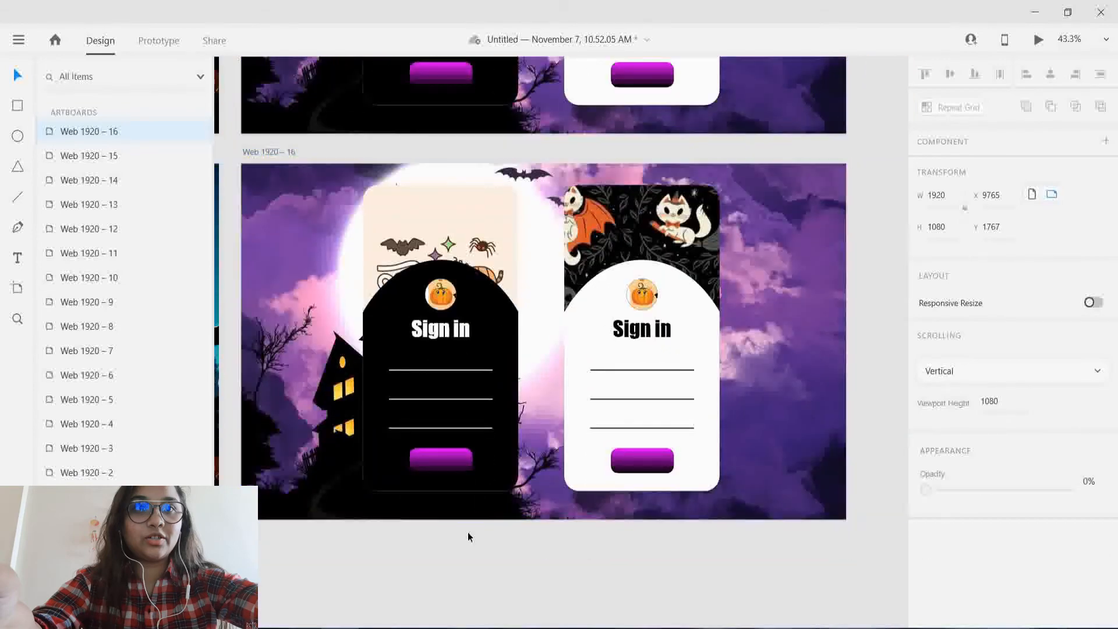
- On artboard Web 1920 – 16, group the black card's picture panel, arch, pumpkin logo, "Sign in" heading, three lines and button
left_click(265, 151)
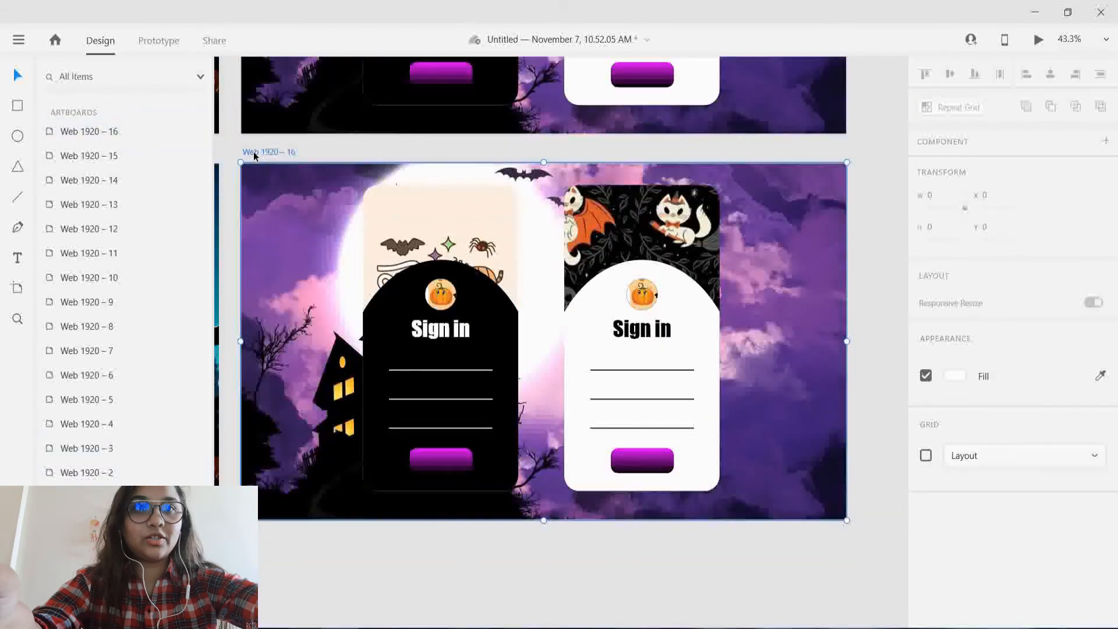
double_click(43, 138)
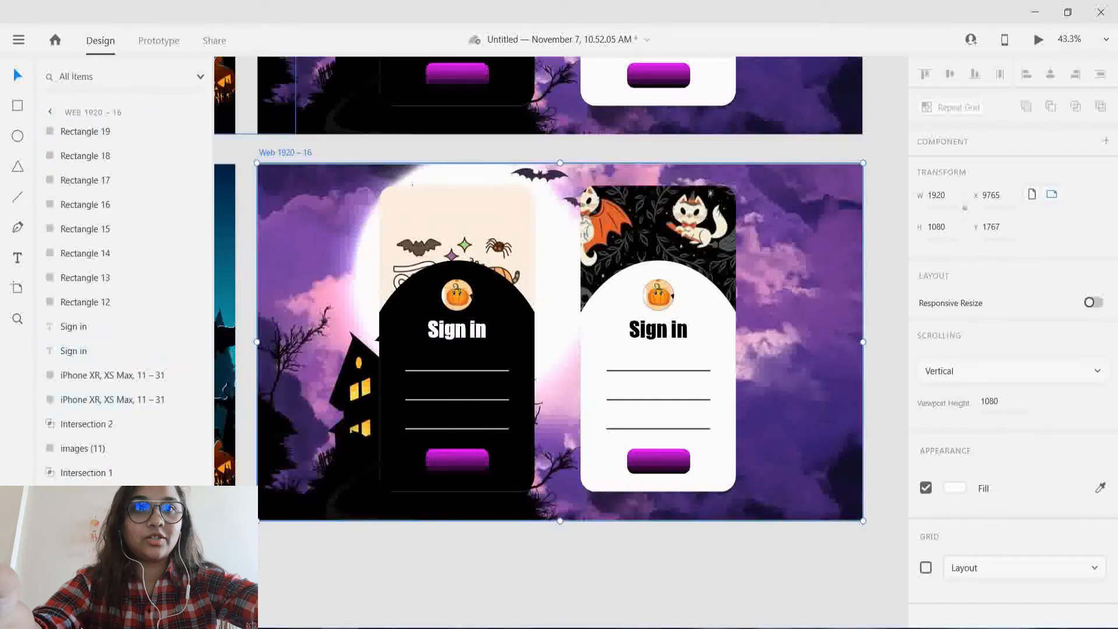
left_click(65, 498)
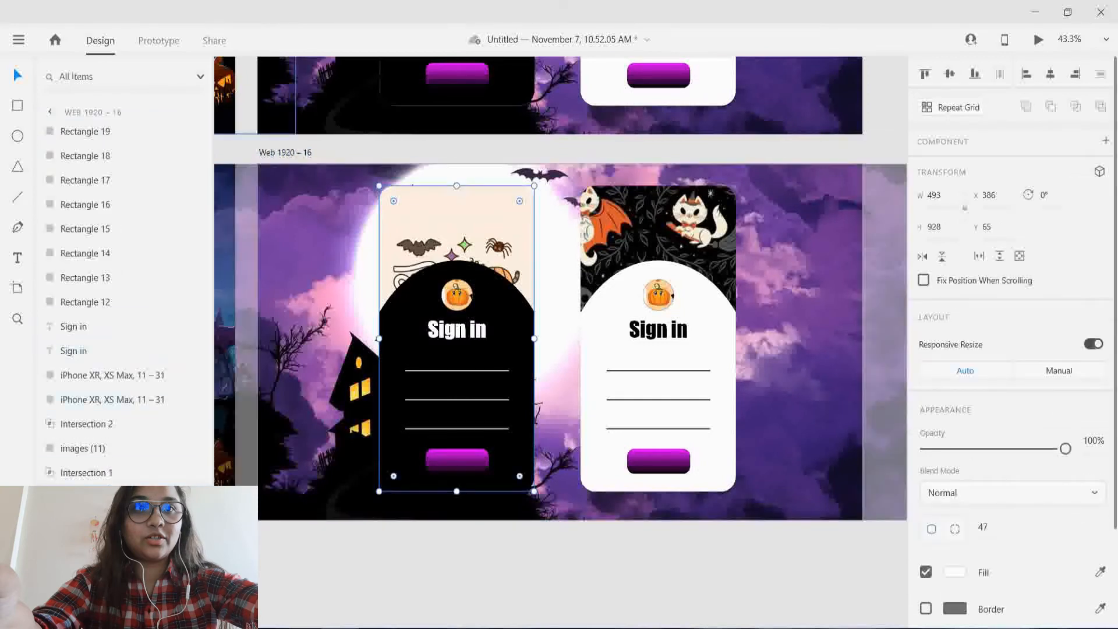
left_click(113, 477)
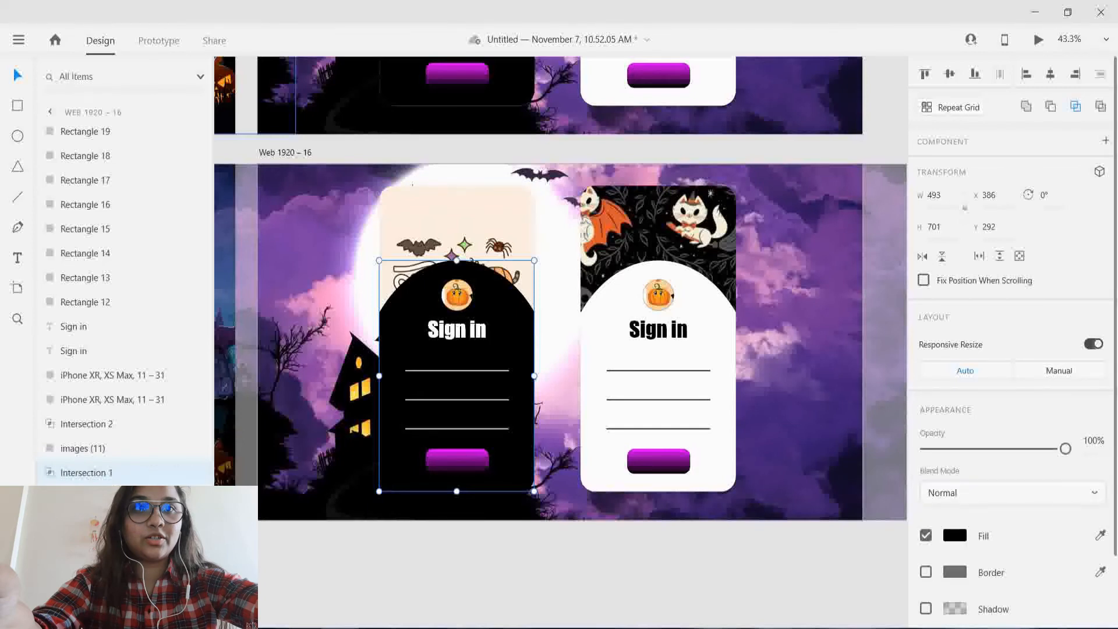
left_click(123, 402, "ctrl")
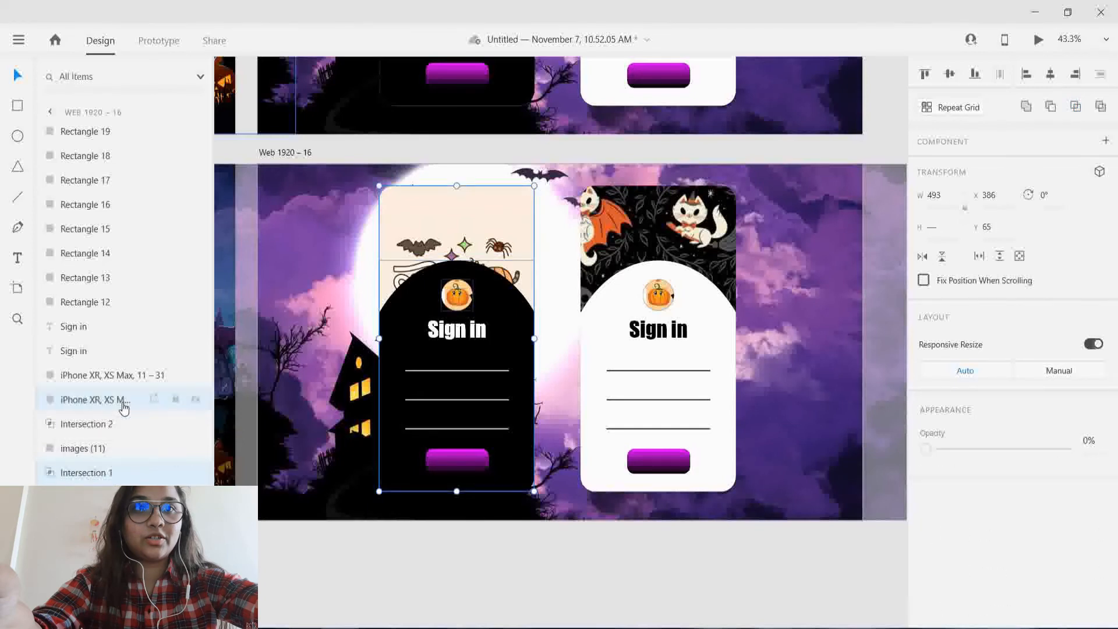
left_click(115, 351, "ctrl")
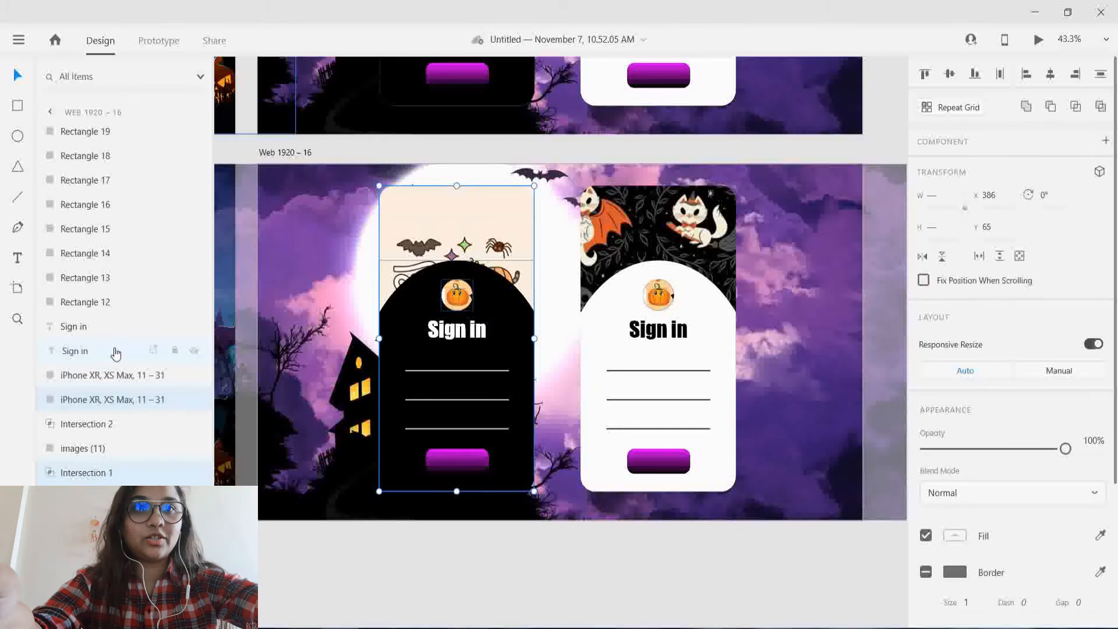
left_click(120, 301, "ctrl")
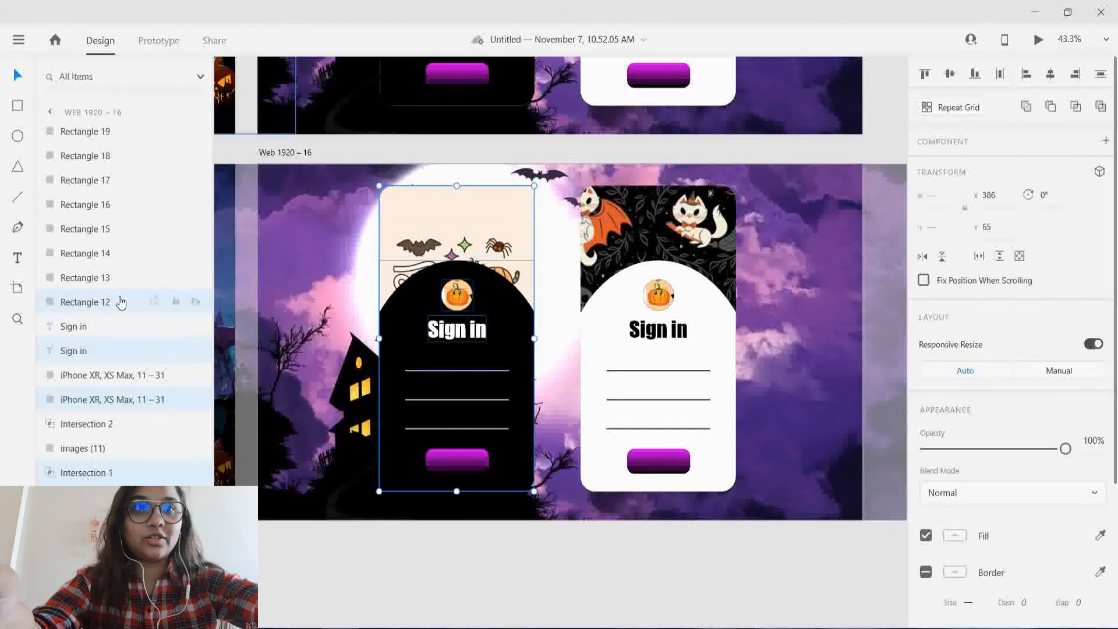
left_click(121, 280, "ctrl")
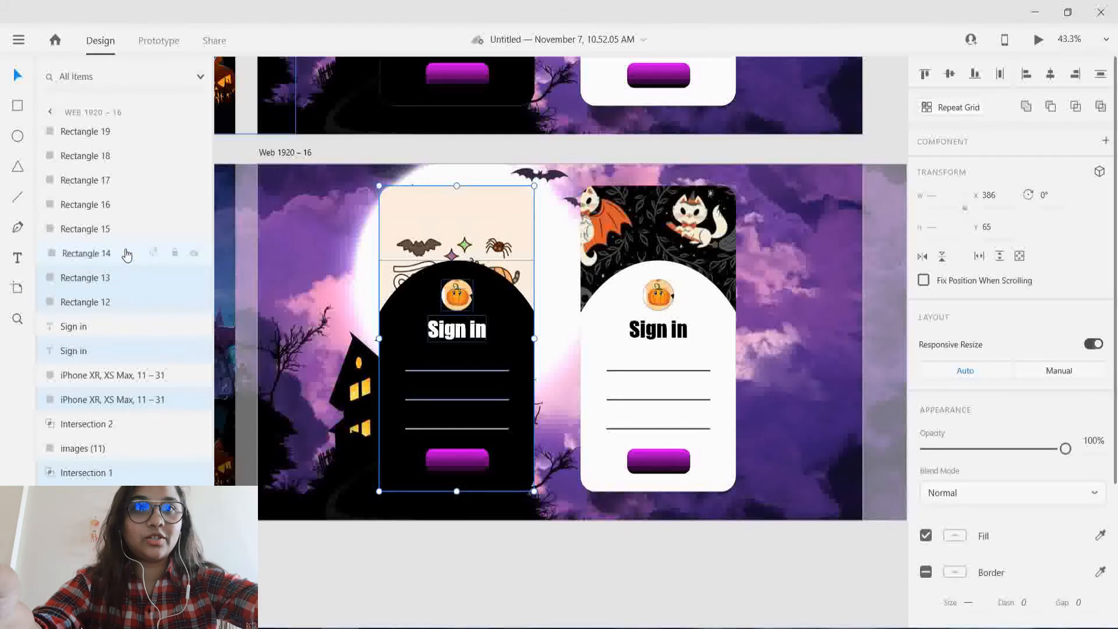
left_click(127, 255, "ctrl")
left_click(124, 230, "ctrl")
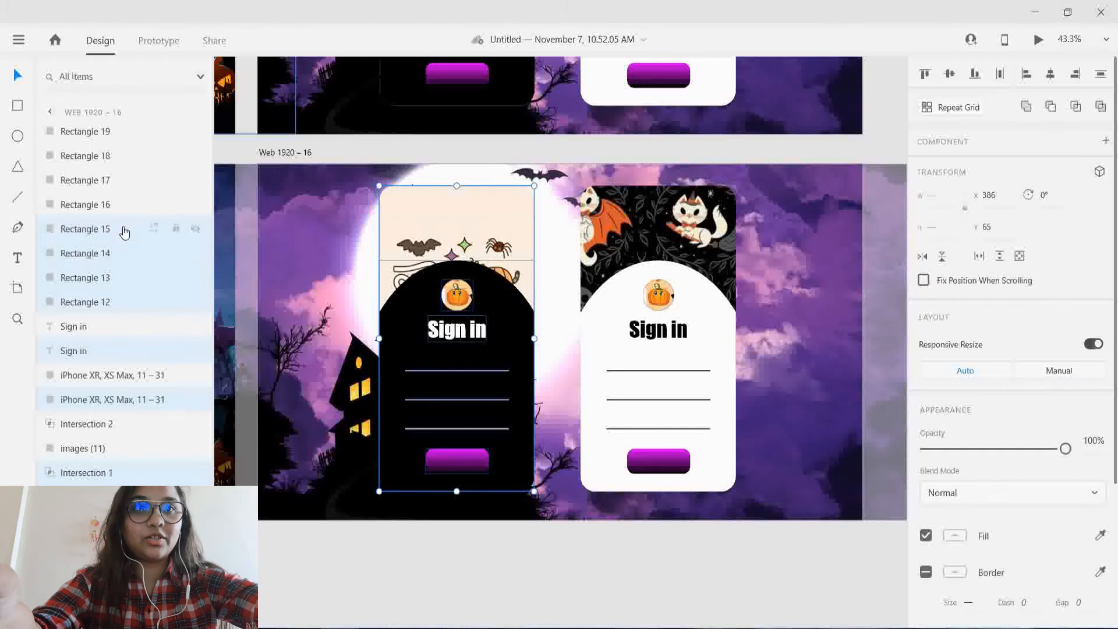
key("ctrl+g")
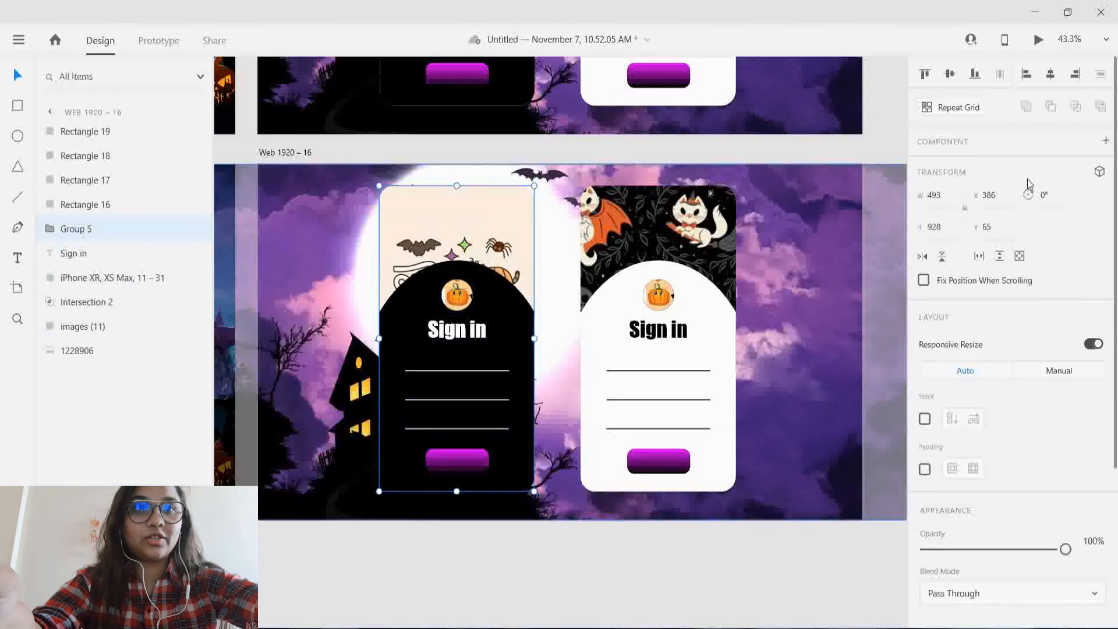
- Turn on 3D transforms for the grouped black card and rotate it 20° about its vertical axis
left_click(1099, 171)
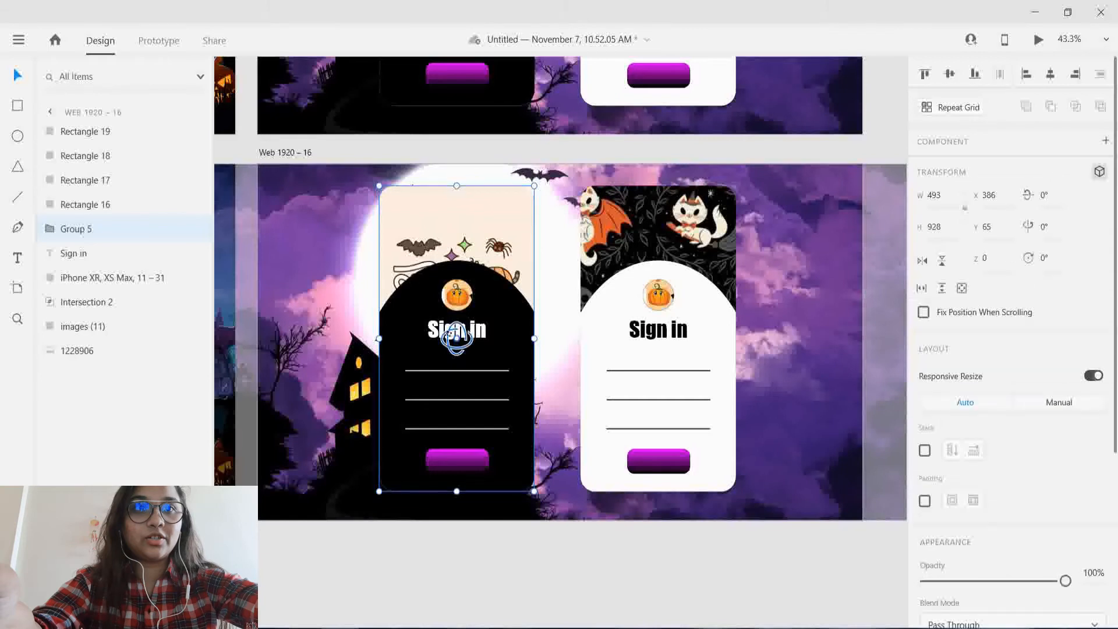
left_click_drag(459, 352, 460, 316)
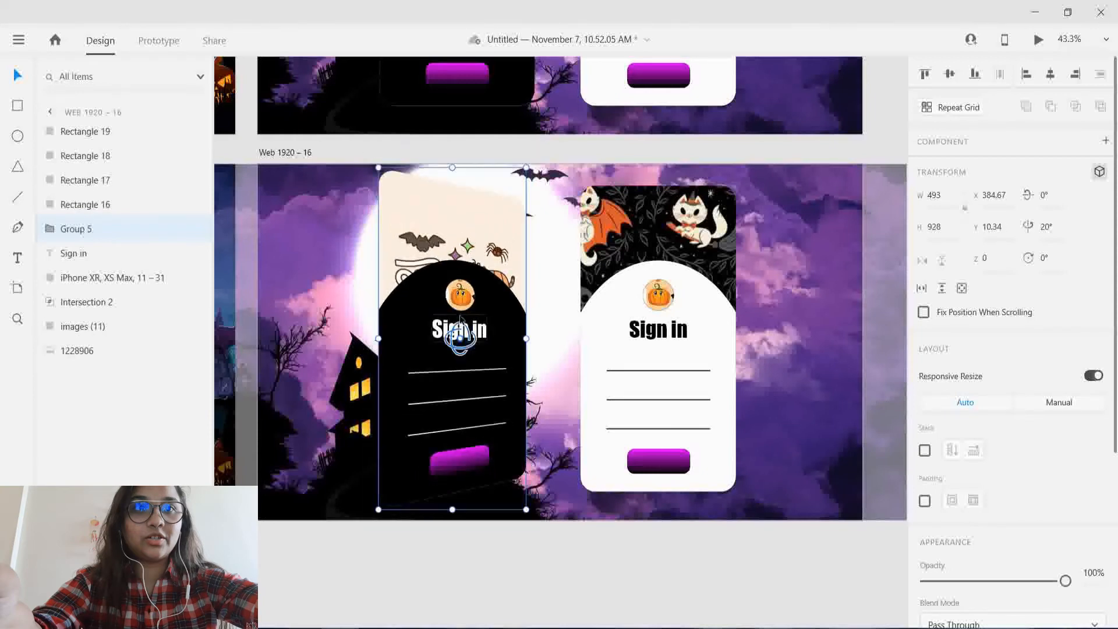
left_click(540, 582)
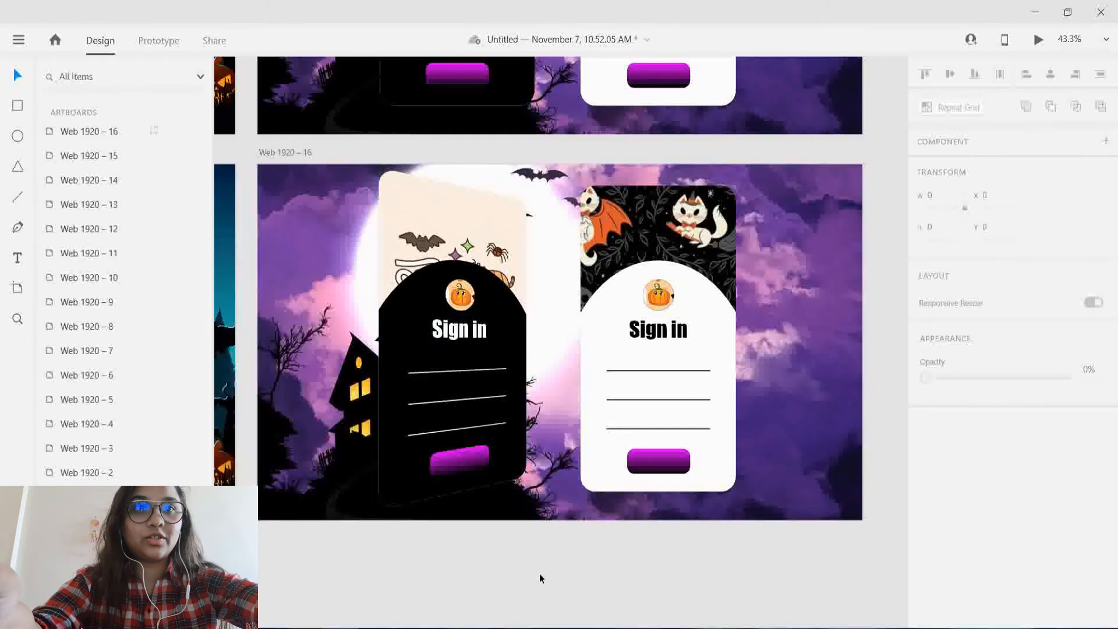
- Change the white card's heading on artboard Web 1920 – 15 to "Sign up"
scroll(539, 574, "up", 5)
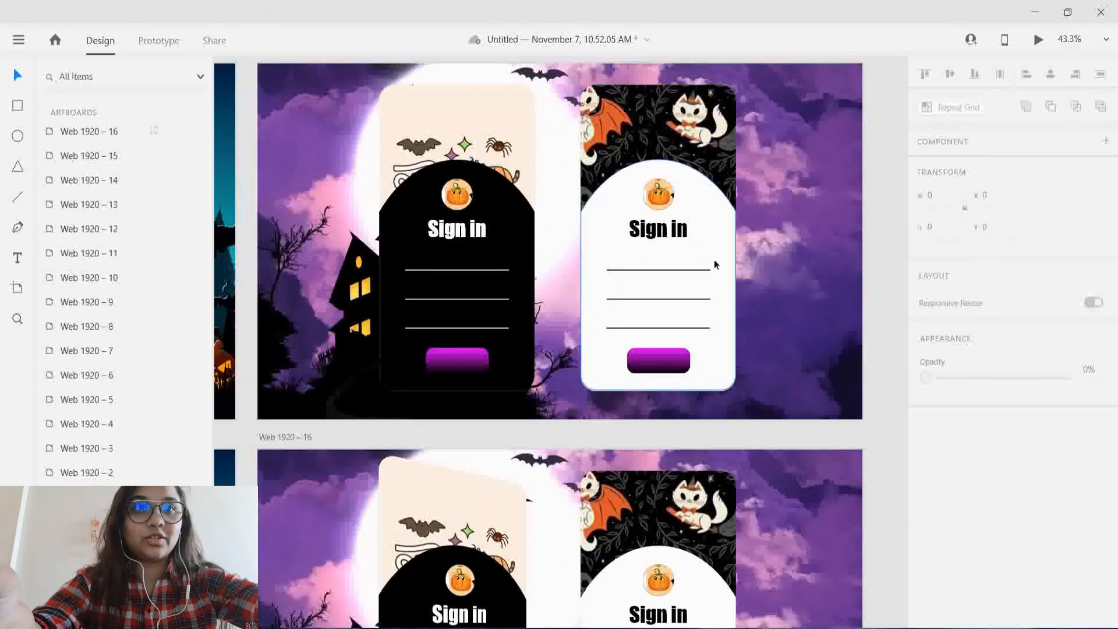
left_click(682, 232)
double_click(677, 232)
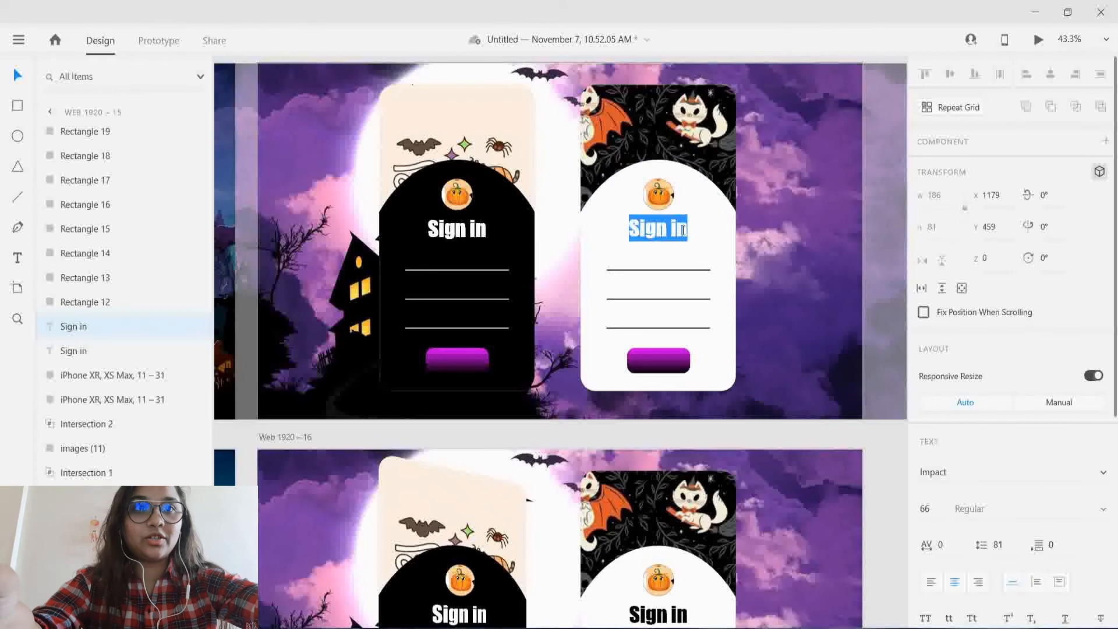
left_click(682, 230)
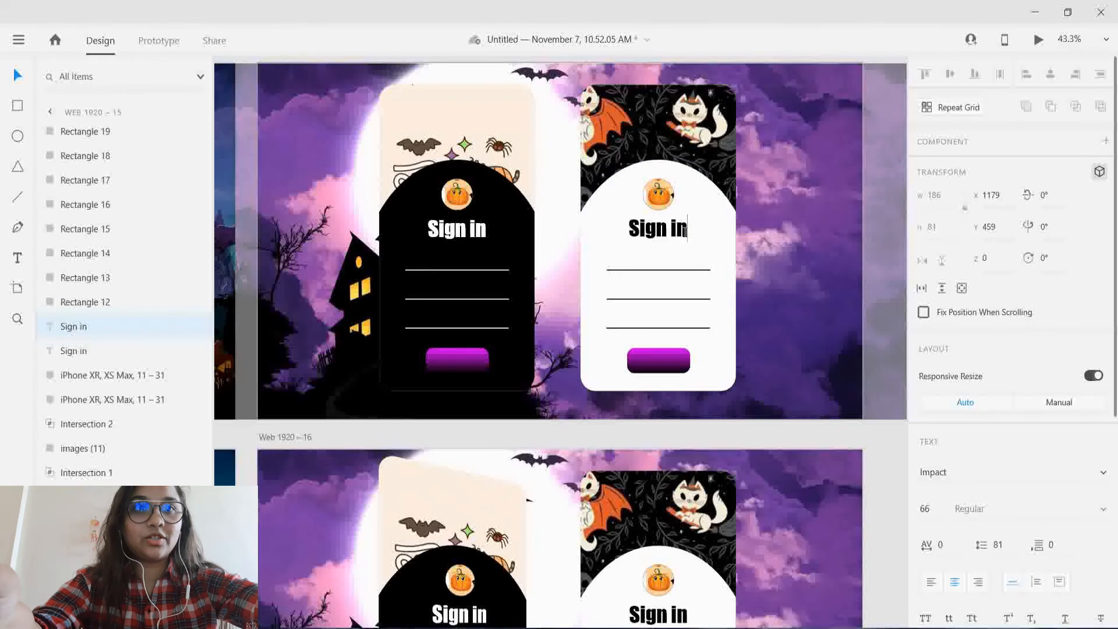
key("BackSpace")
key("BackSpace")
type("up")
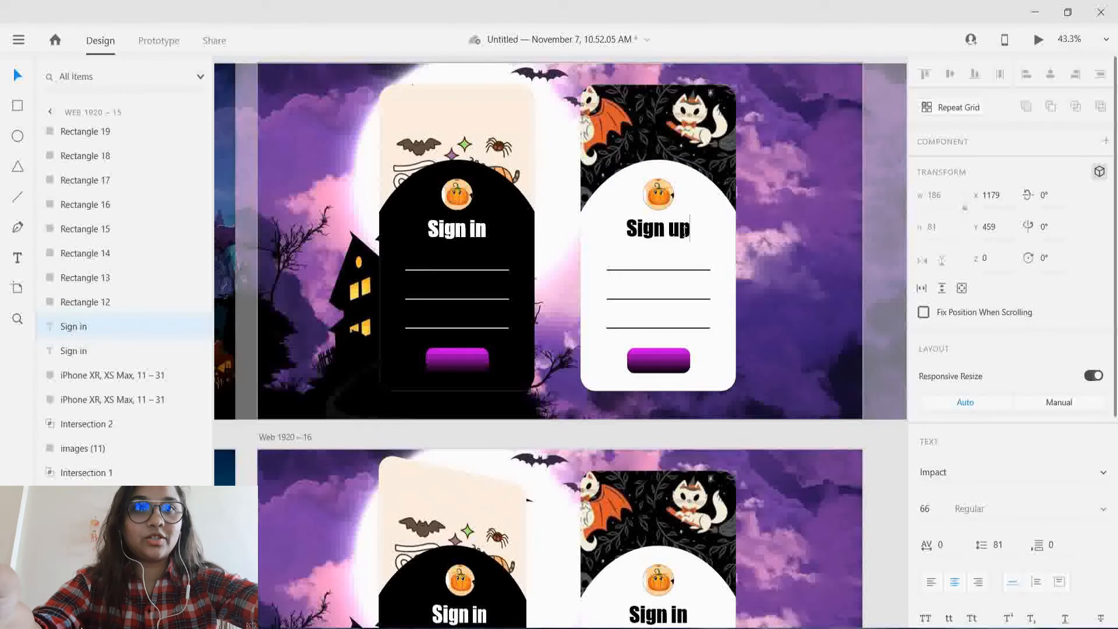
key("Escape")
- Change the white card's heading on artboard Web 1920 – 16 to "Sign up"
scroll(877, 450, "down", 3)
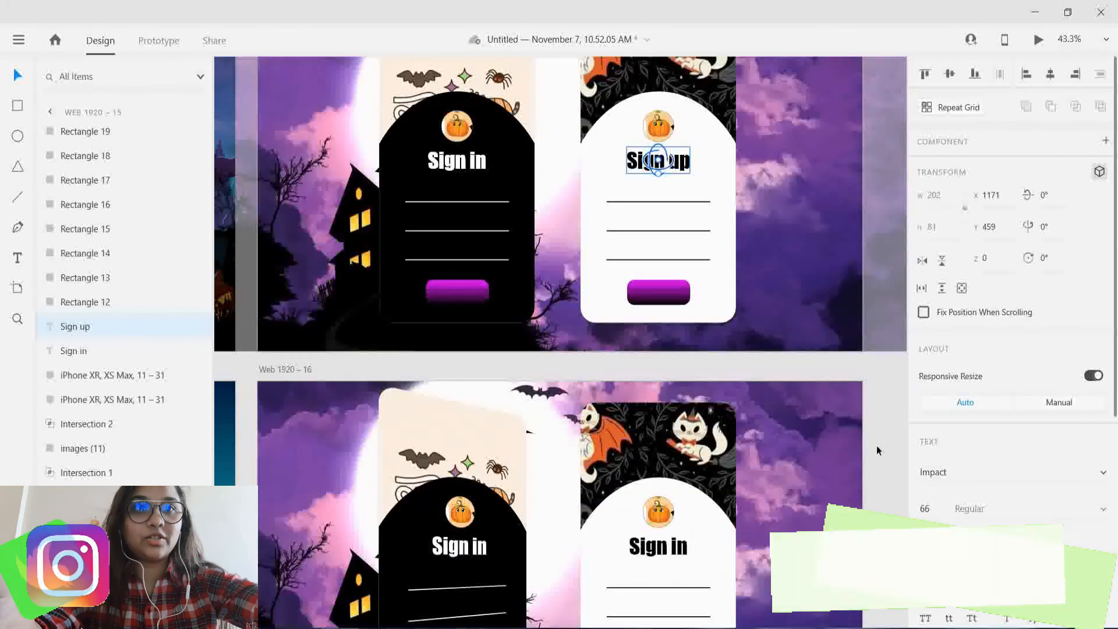
left_click(691, 513)
left_click(678, 527)
scroll(680, 519, "down", 3)
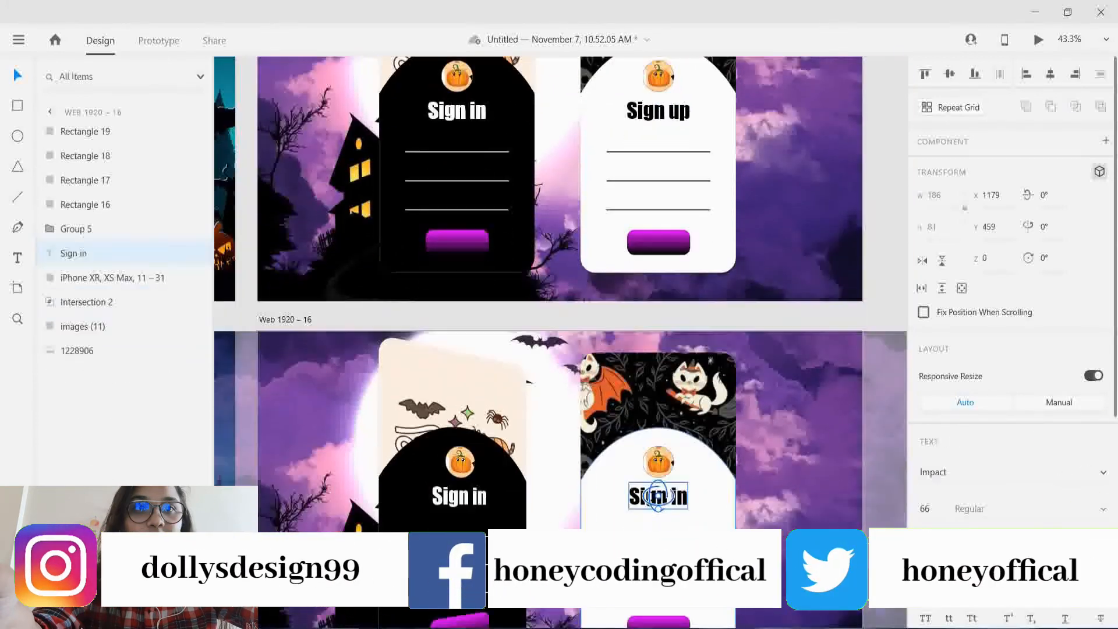
double_click(684, 430)
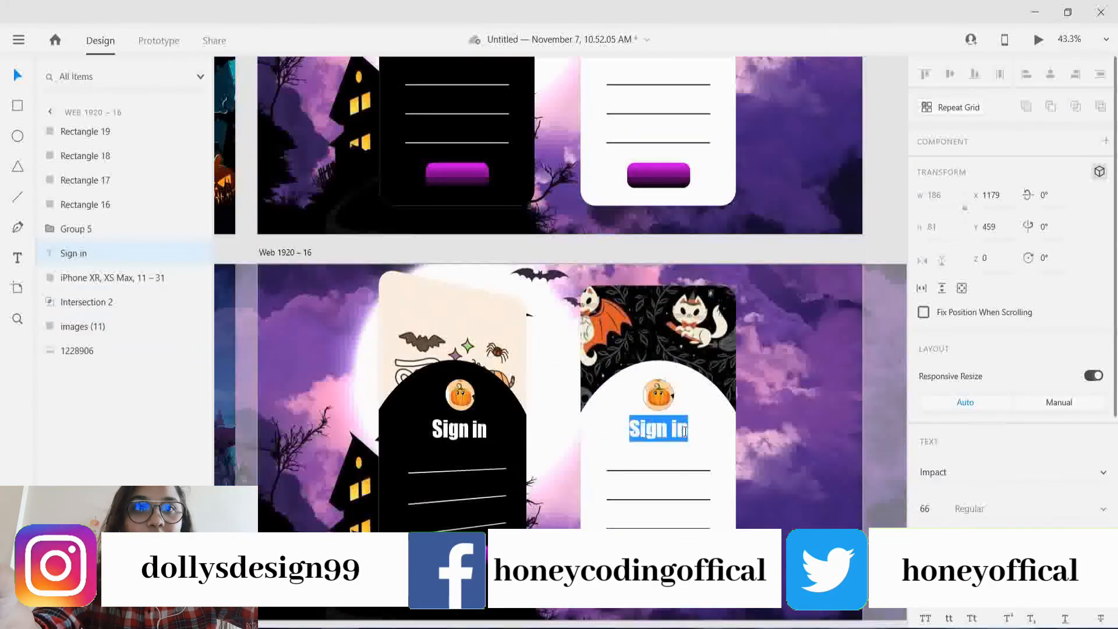
left_click(685, 431)
key("BackSpace")
key("BackSpace")
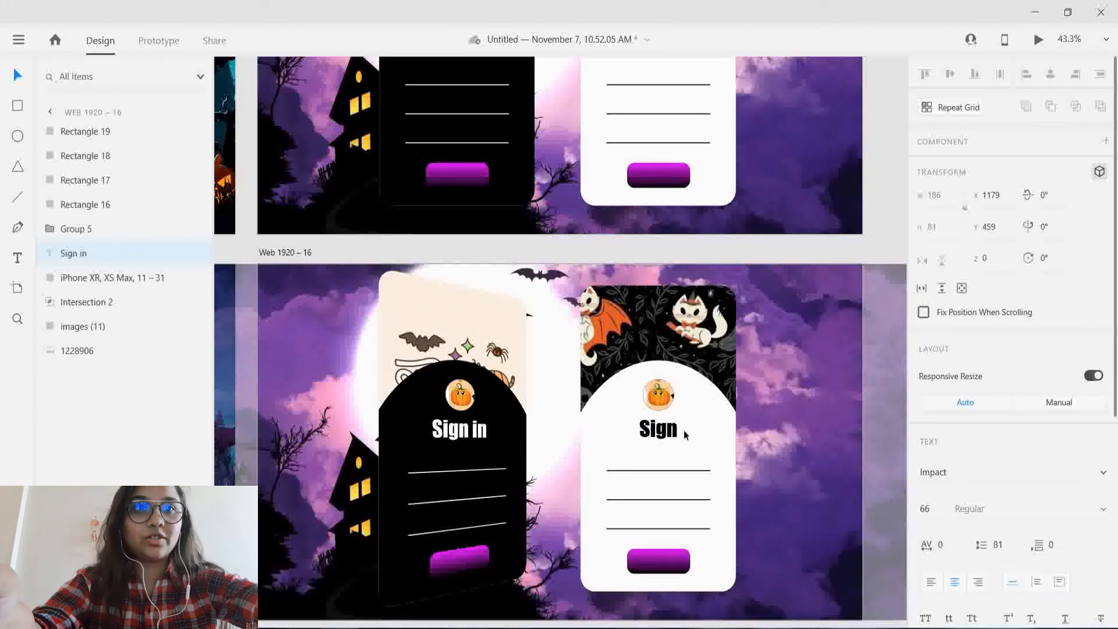
type("up")
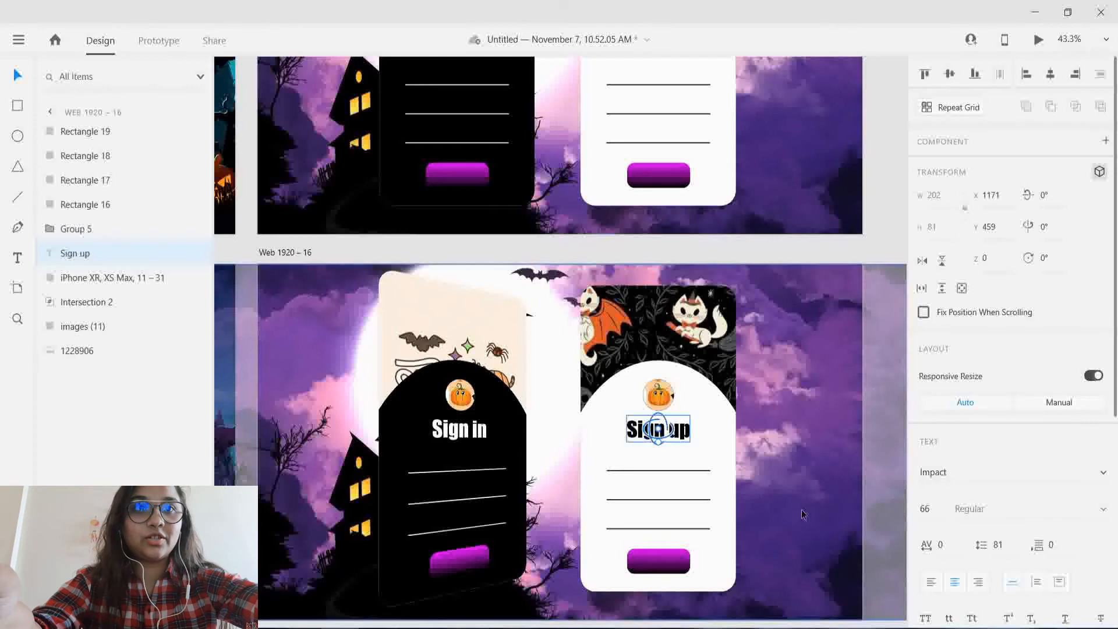
scroll(457, 539, "down", 2)
left_click(540, 615)
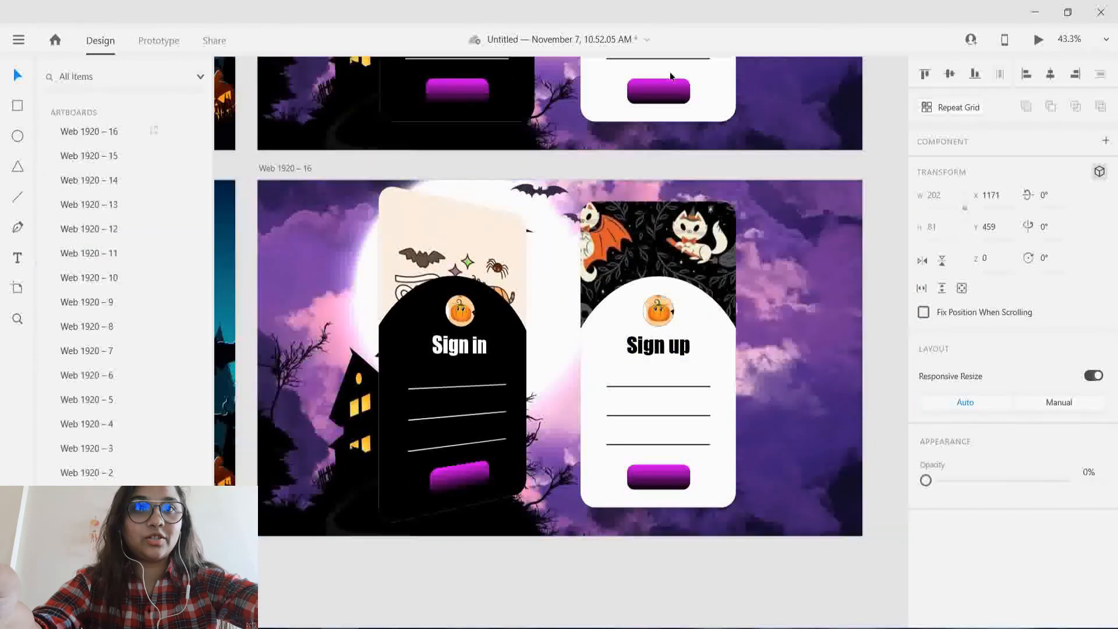
left_click(656, 351)
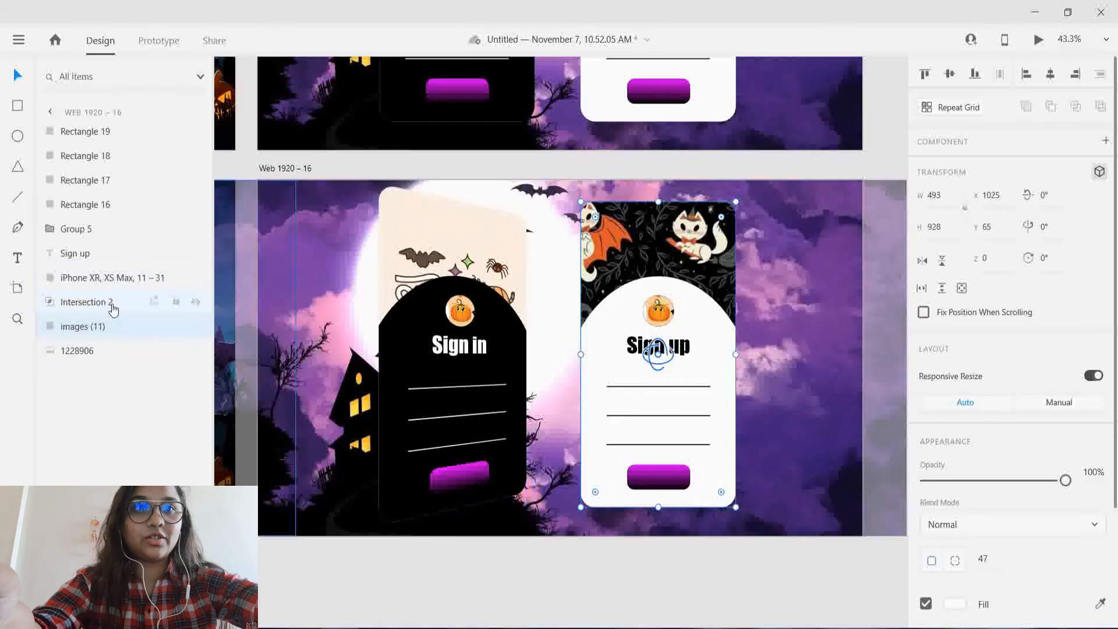
left_click(315, 580)
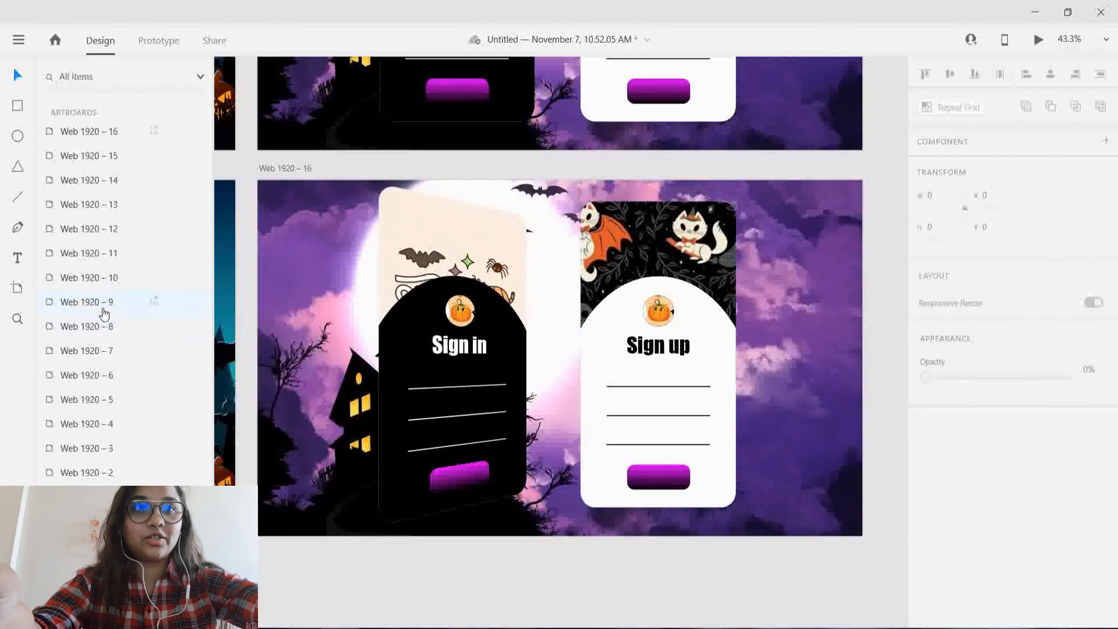
left_click(531, 185)
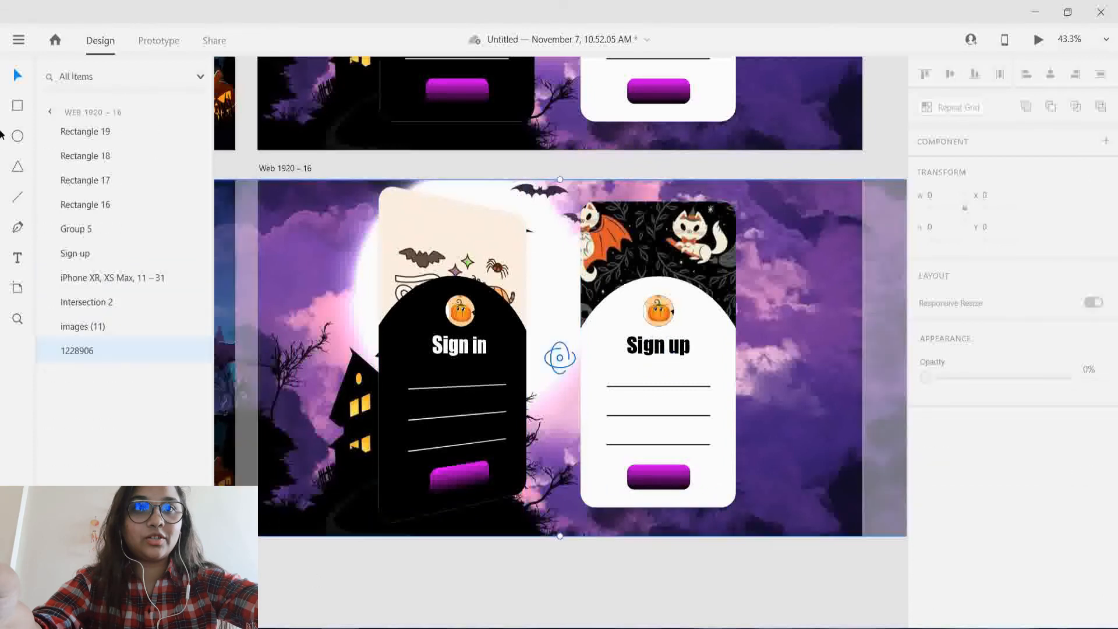
left_click(100, 325)
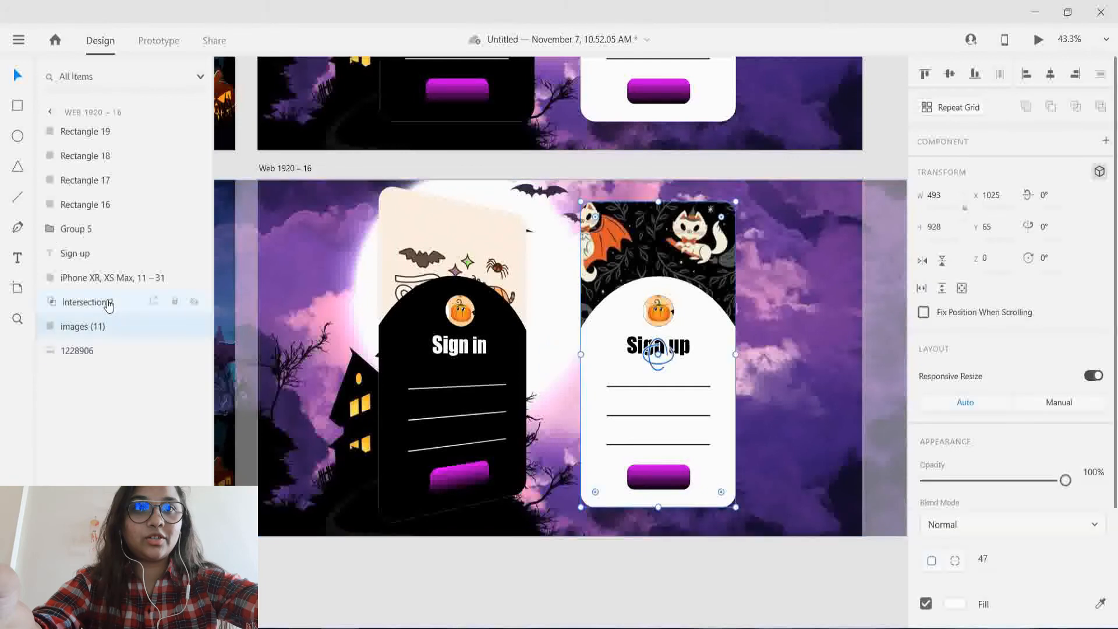
left_click(105, 302, "shift")
left_click(111, 254, "shift")
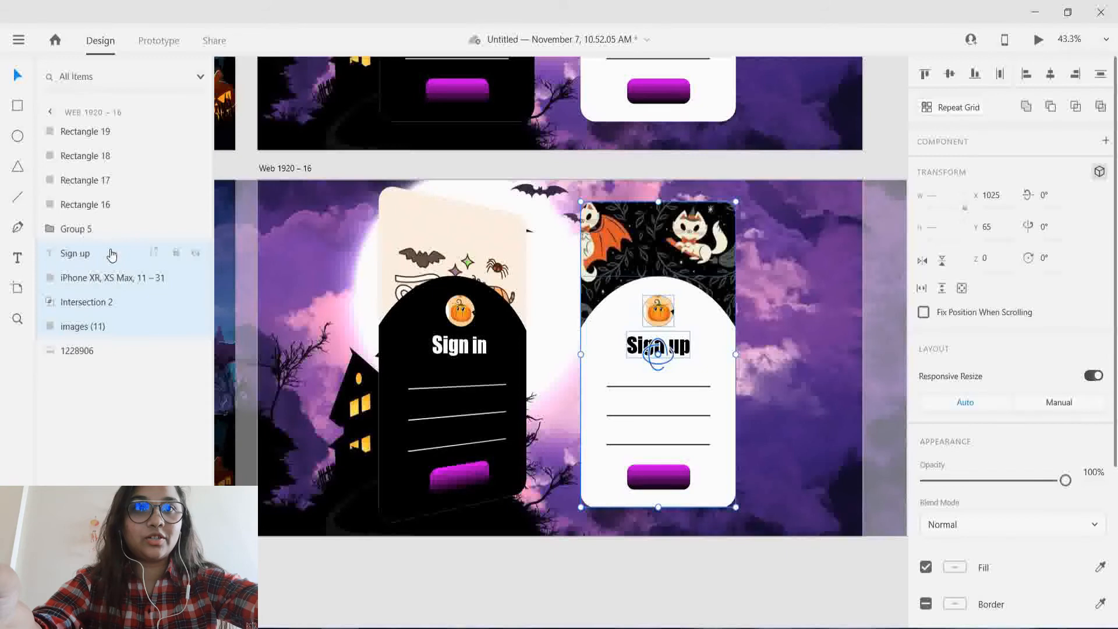
left_click(110, 204, "shift")
left_click(118, 185, "shift")
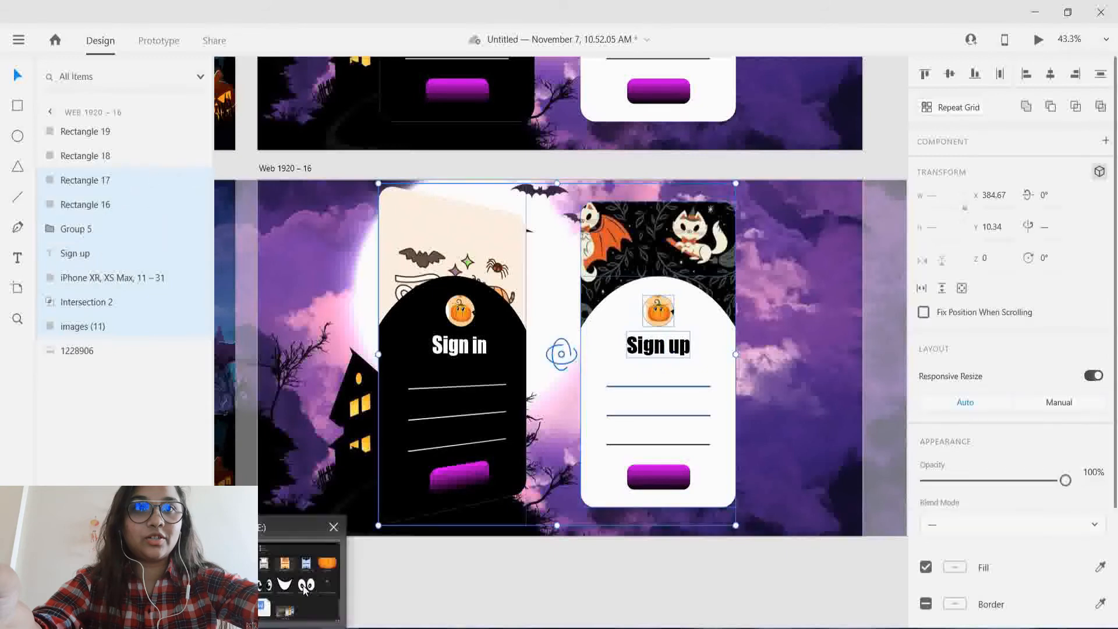
left_click(242, 457)
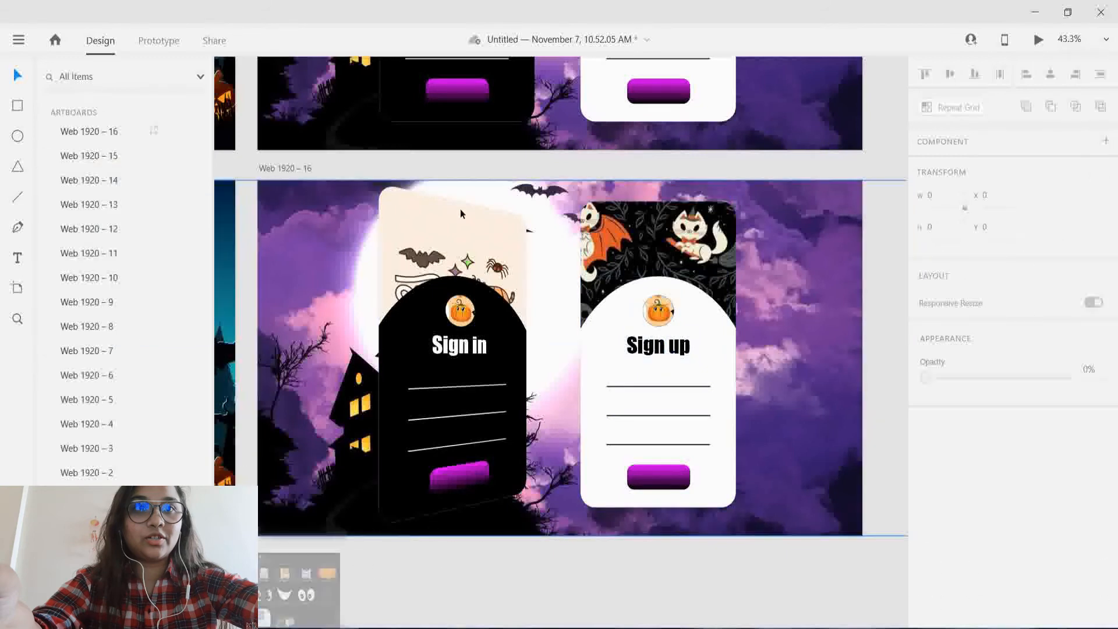
- On artboard Web 1920 – 16, group the white card's picture panel, arch, pumpkin logo, "Sign up" heading, three lines and button
left_click(309, 219)
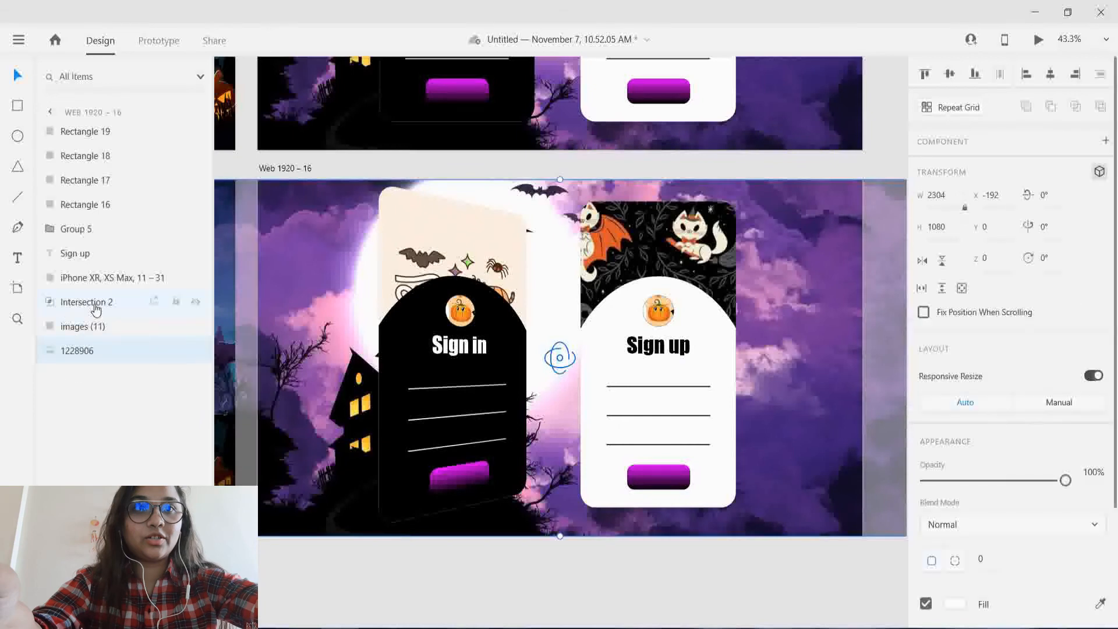
left_click(103, 331)
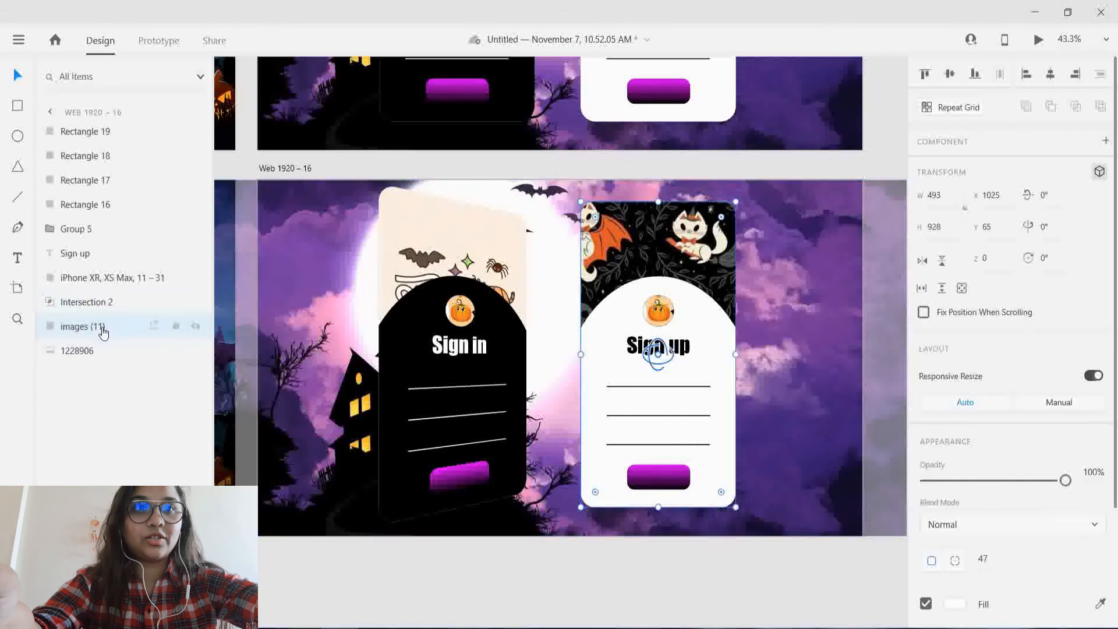
left_click(110, 304, "shift")
left_click(122, 282, "shift")
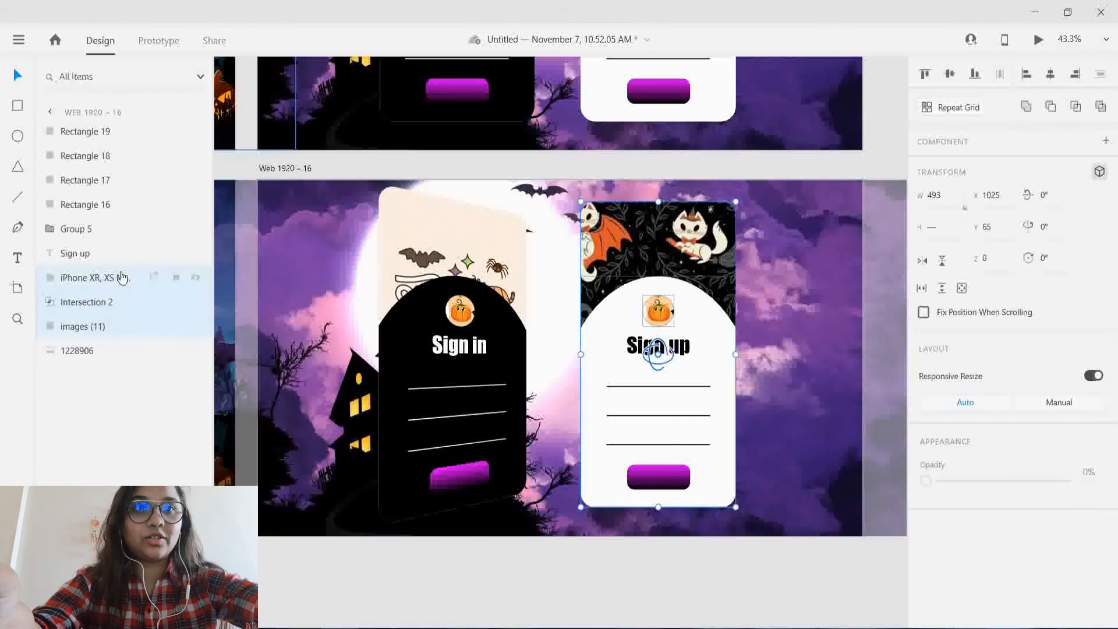
left_click(120, 252, "shift")
left_click(147, 204, "shift")
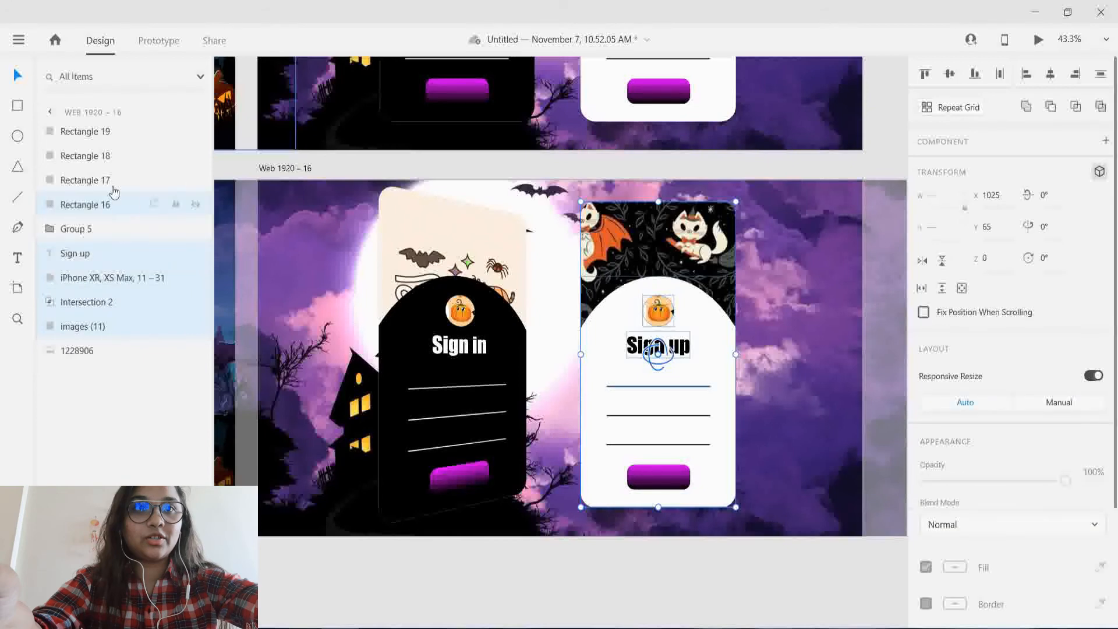
left_click(110, 183, "shift")
left_click(115, 136, "shift")
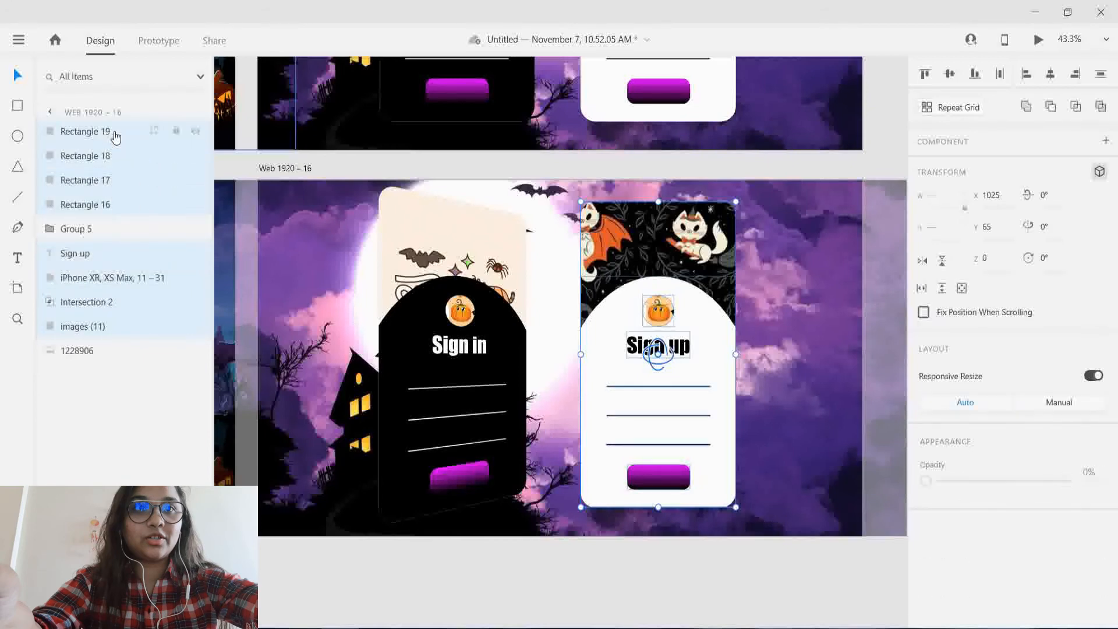
key("ctrl+g")
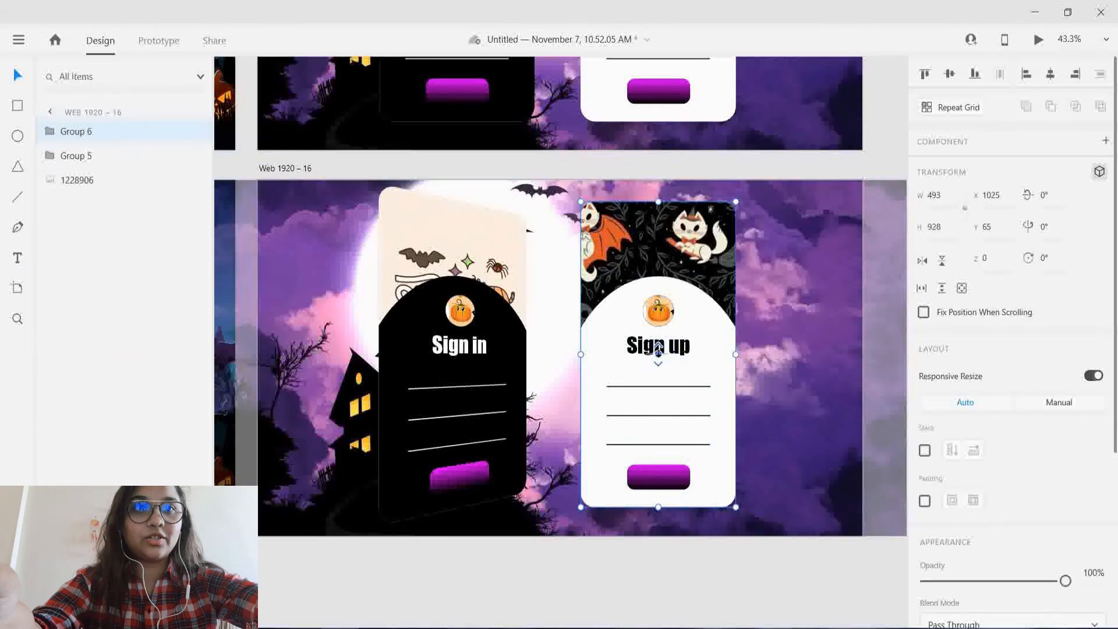
- Bring the grouped white card forward to a Z depth of about 33 and rotate it -15° about its vertical axis
left_click_drag(659, 349, 659, 364)
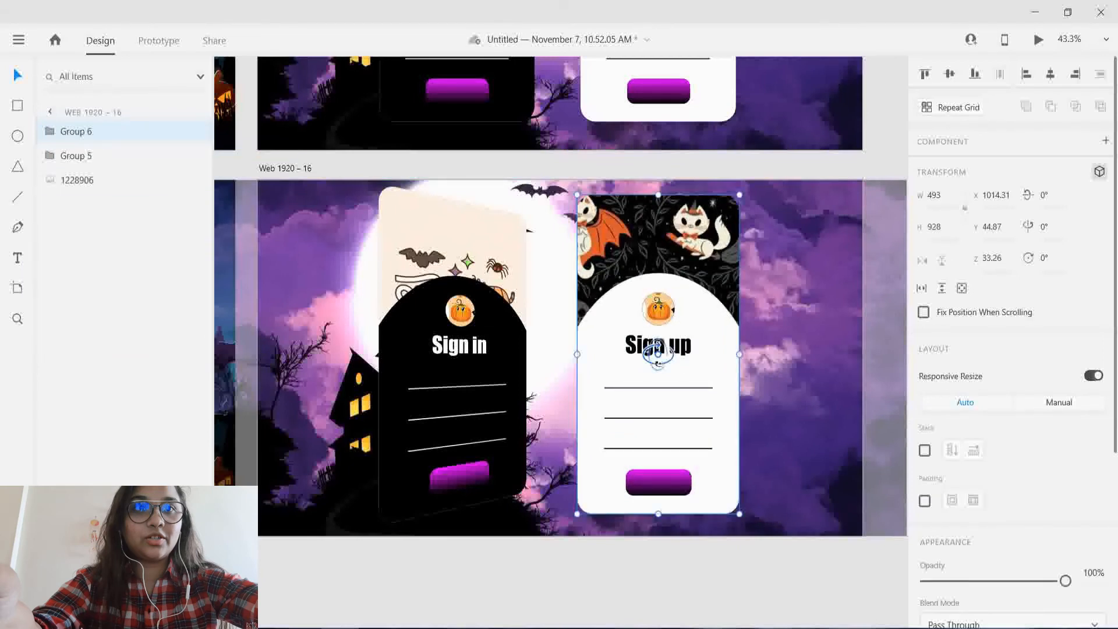
left_click_drag(670, 354, 658, 364)
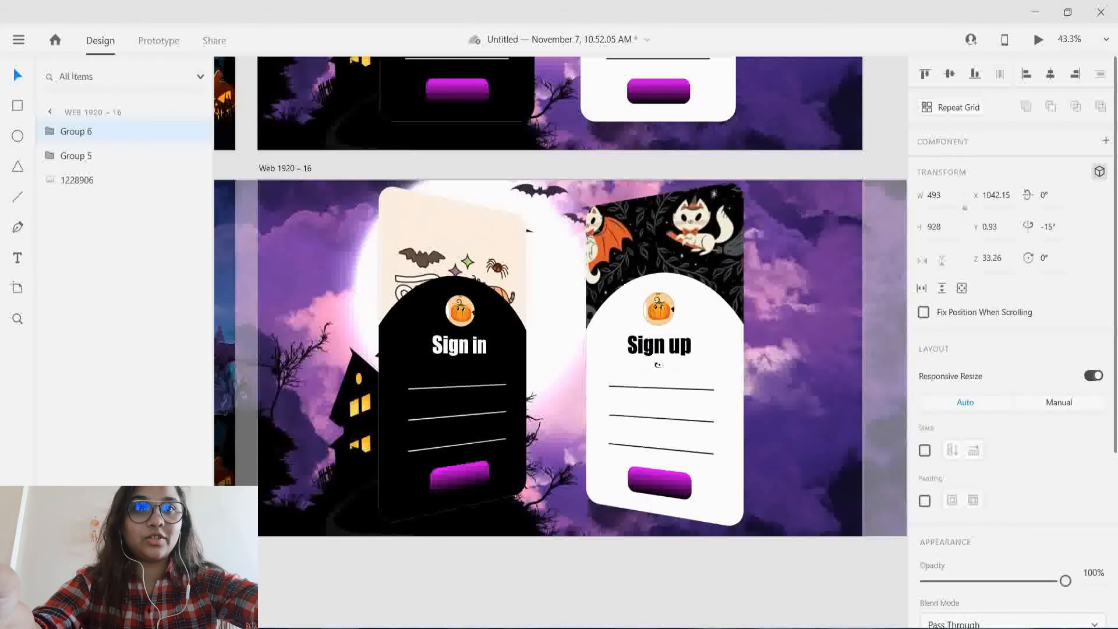
left_click(593, 583)
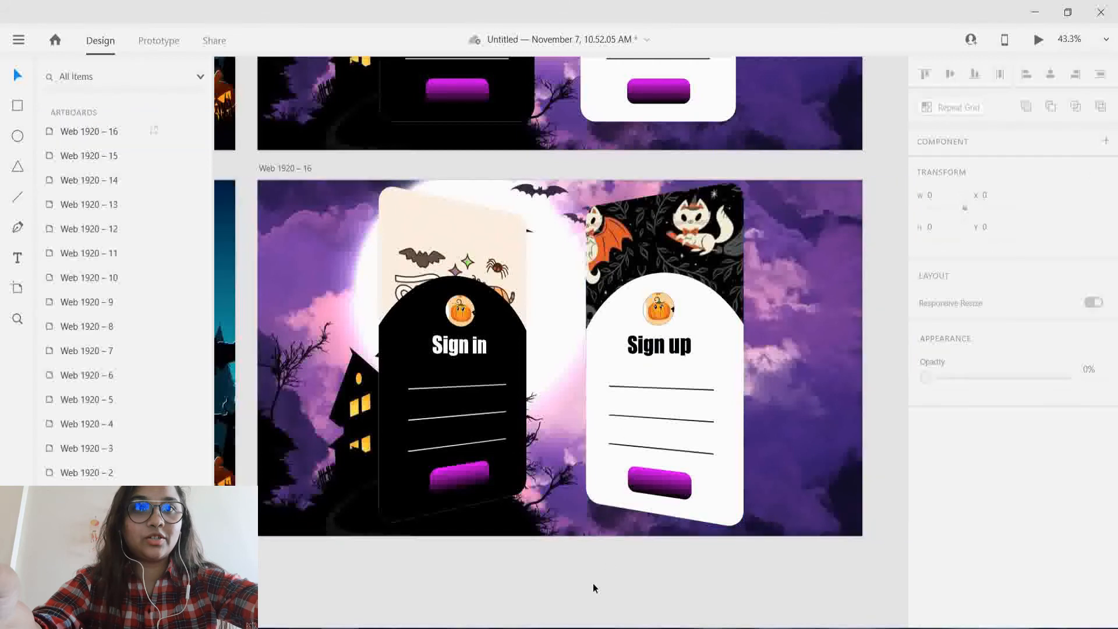
- Bring the grouped black card on Web 1920 – 16 forward to a Z depth of about 24
left_click(461, 354)
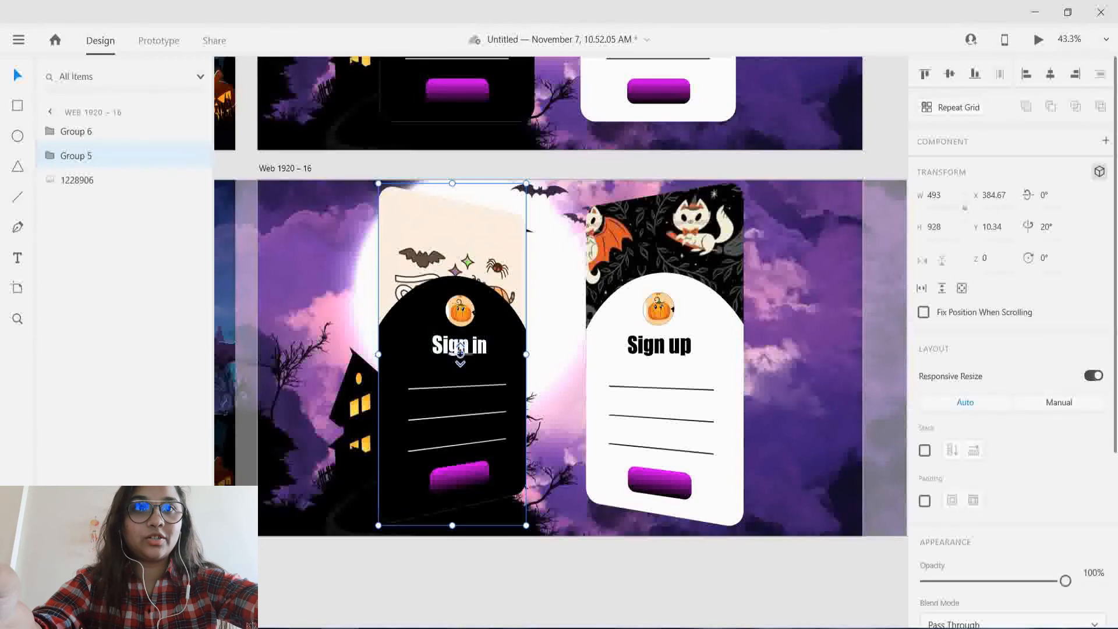
left_click_drag(460, 355, 462, 361)
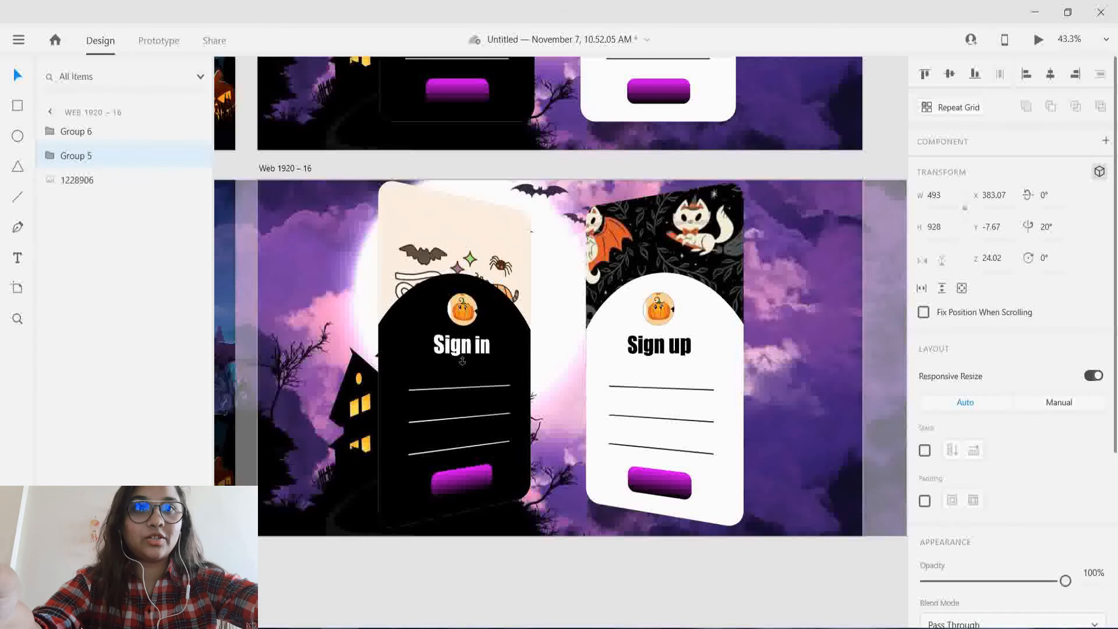
left_click(665, 593)
- In prototype mode, link the black and white arches on Web 1920 – 11 to Web 1920 – 15 with tap-triggered Auto-Animate and Ease In easing
scroll(588, 559, "up", 6)
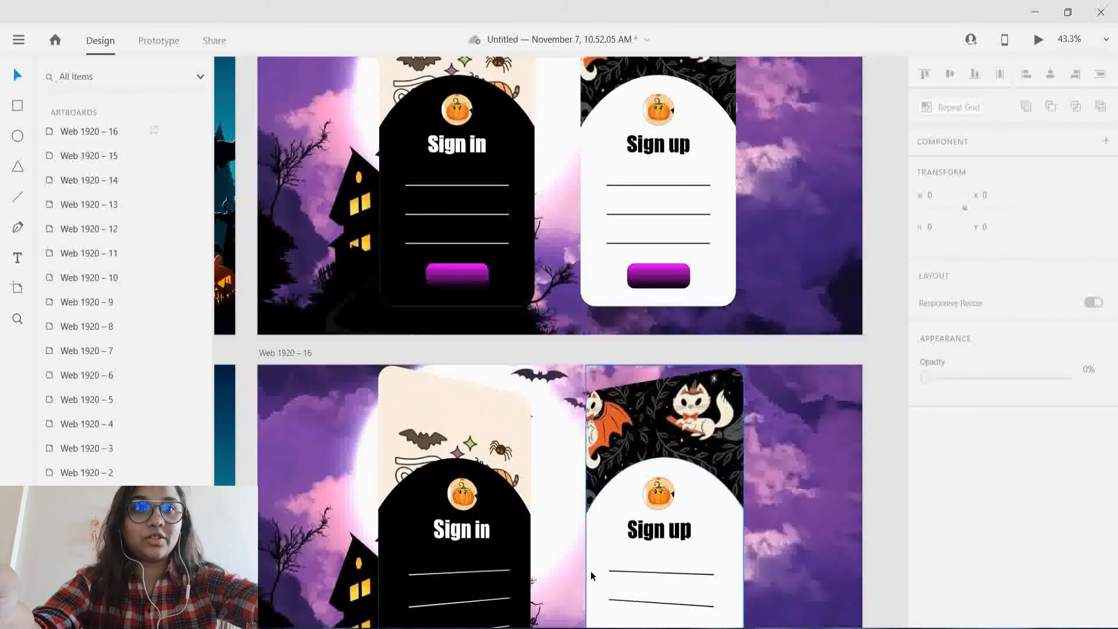
scroll(579, 536, "up", 6)
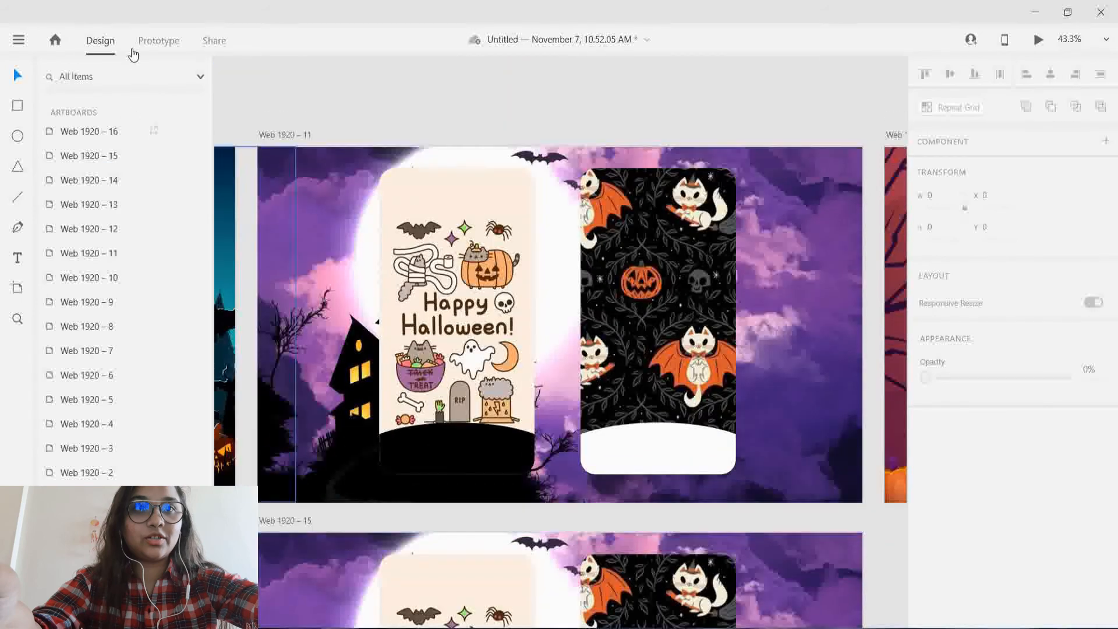
left_click(153, 41)
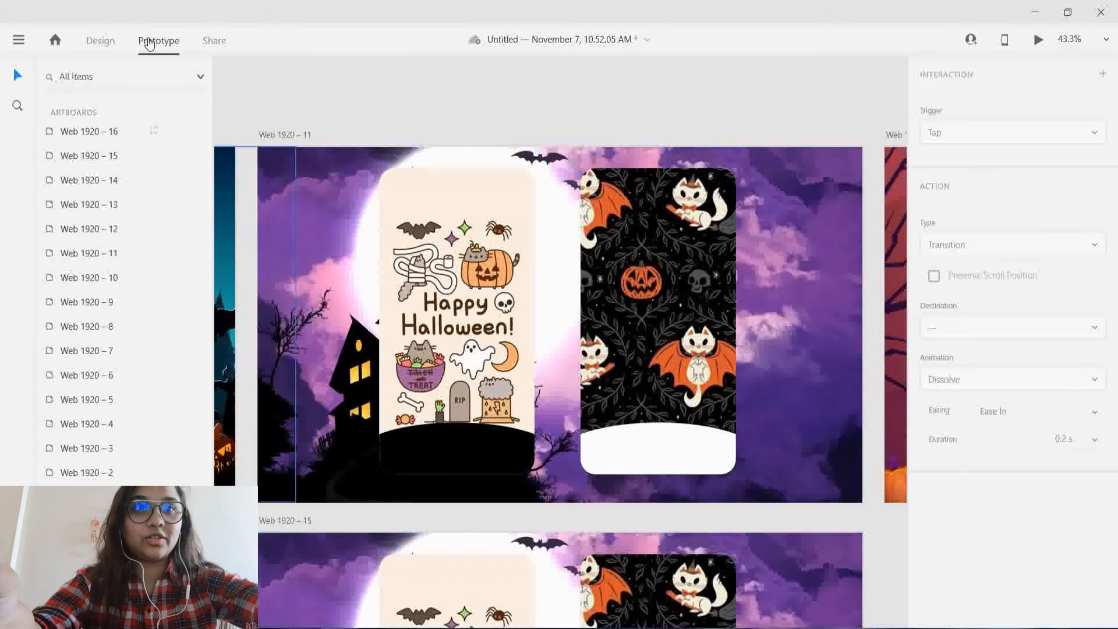
left_click(509, 369)
scroll(509, 370, "down", 4)
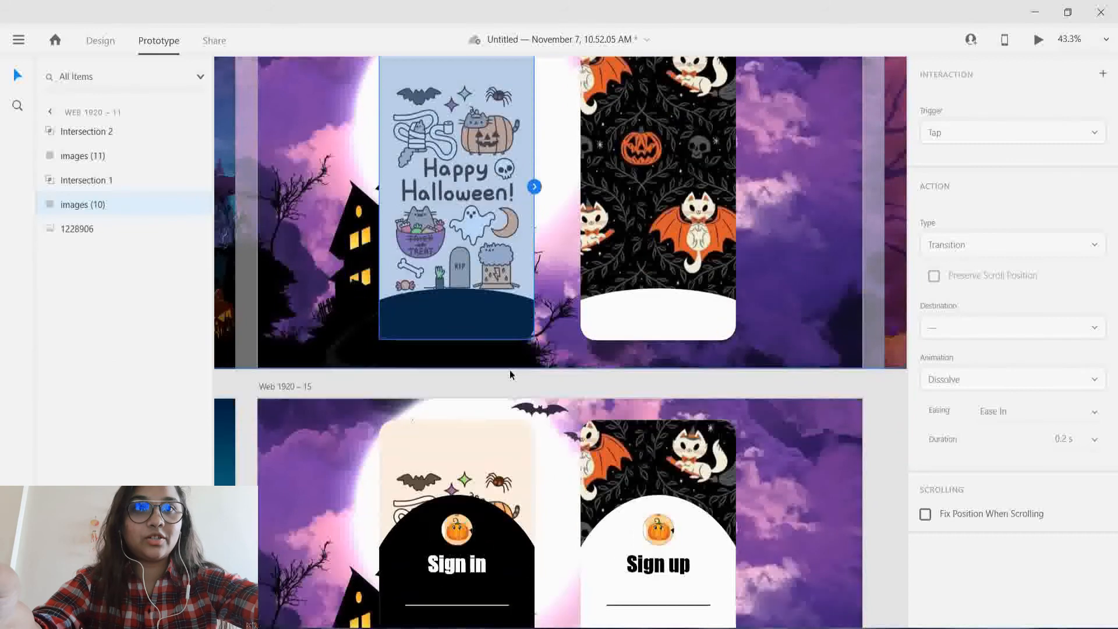
left_click(514, 310)
scroll(536, 380, "down", 3)
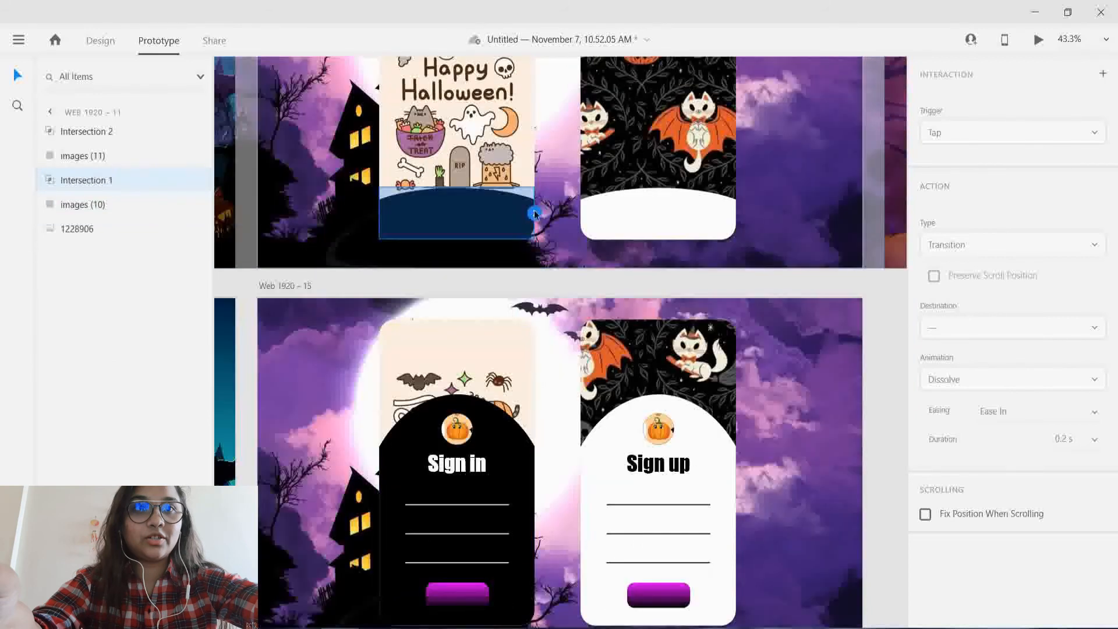
left_click_drag(534, 213, 578, 303)
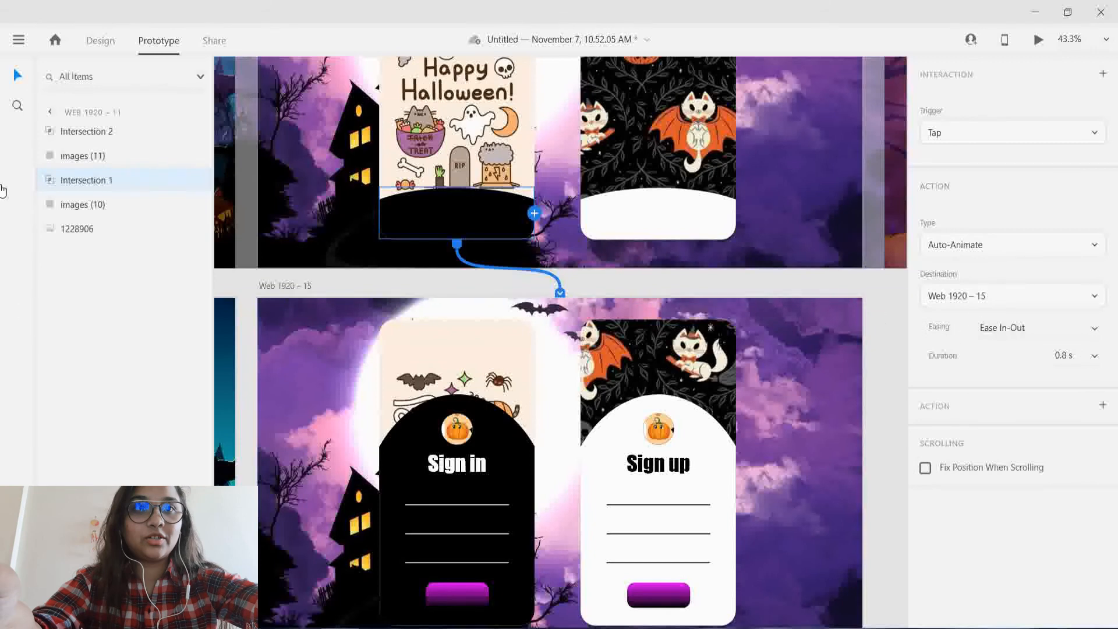
left_click(1093, 334)
left_click(1046, 297)
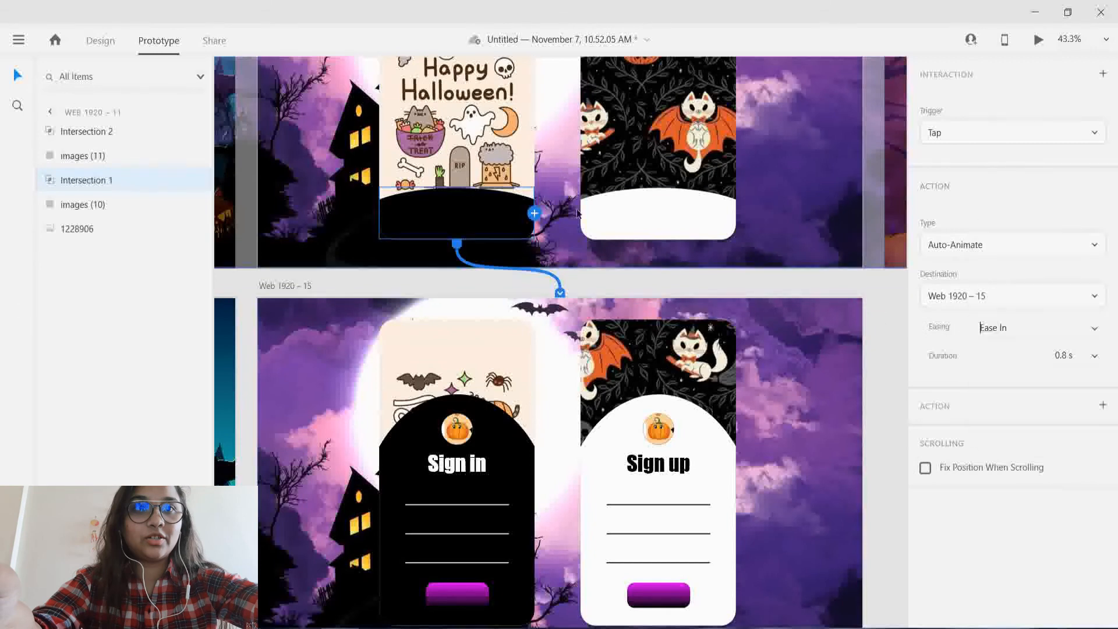
left_click(673, 229)
left_click_drag(736, 213, 618, 298)
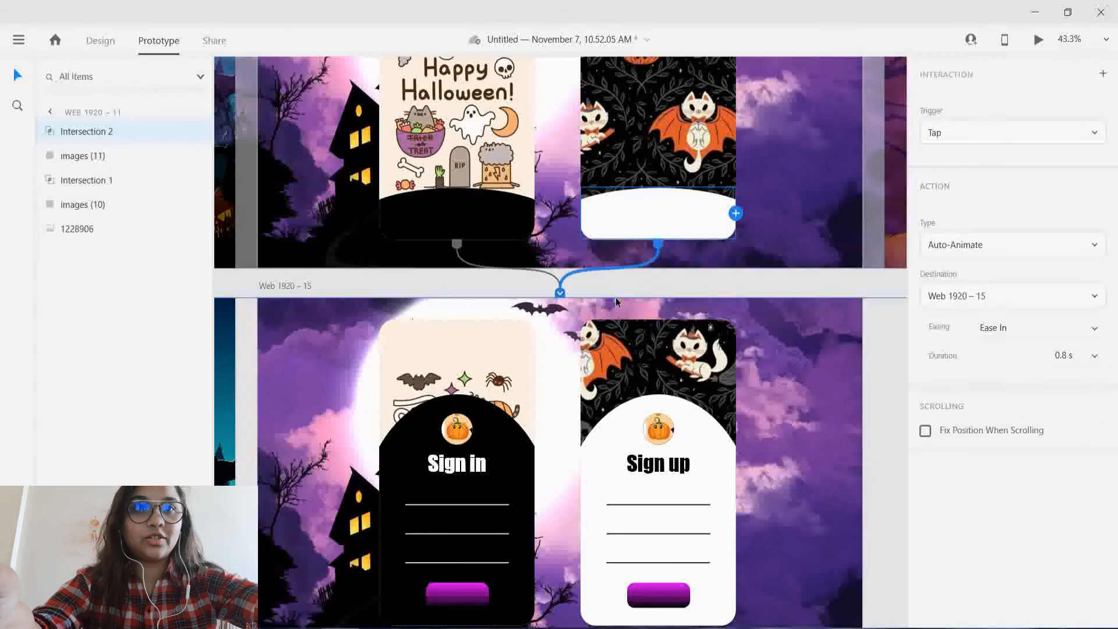
- Link the picture panels of both cards on Web 1920 – 15 to Web 1920 – 16 with tap-triggered Auto-Animate and Ease In easing
left_click(510, 361)
scroll(508, 360, "down", 3)
scroll(508, 368, "down", 1)
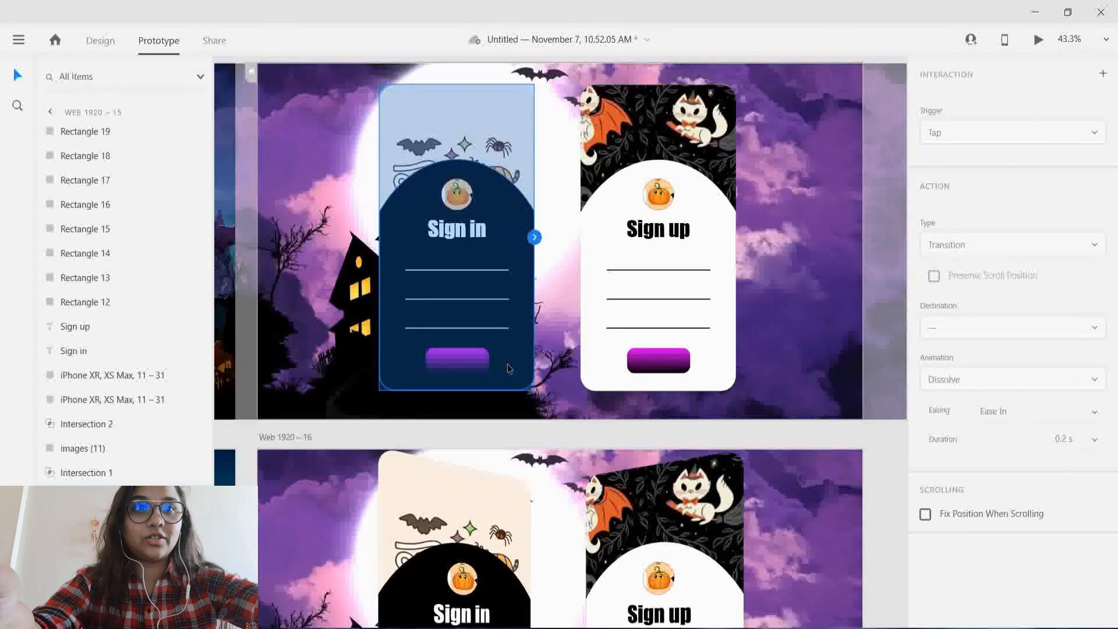
left_click_drag(534, 238, 543, 459)
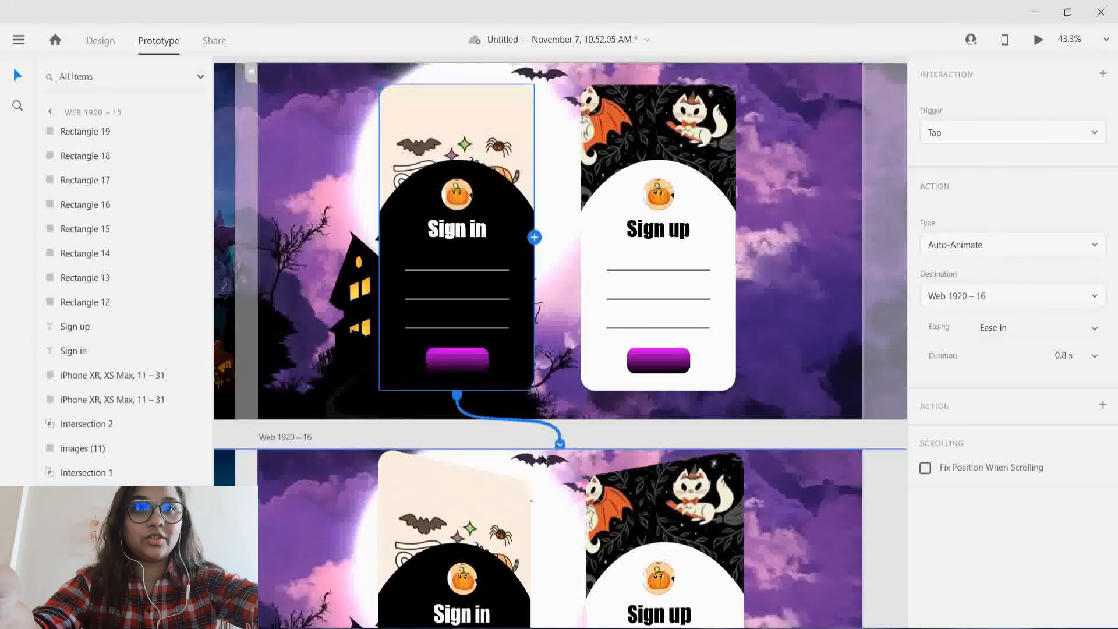
left_click(1094, 327)
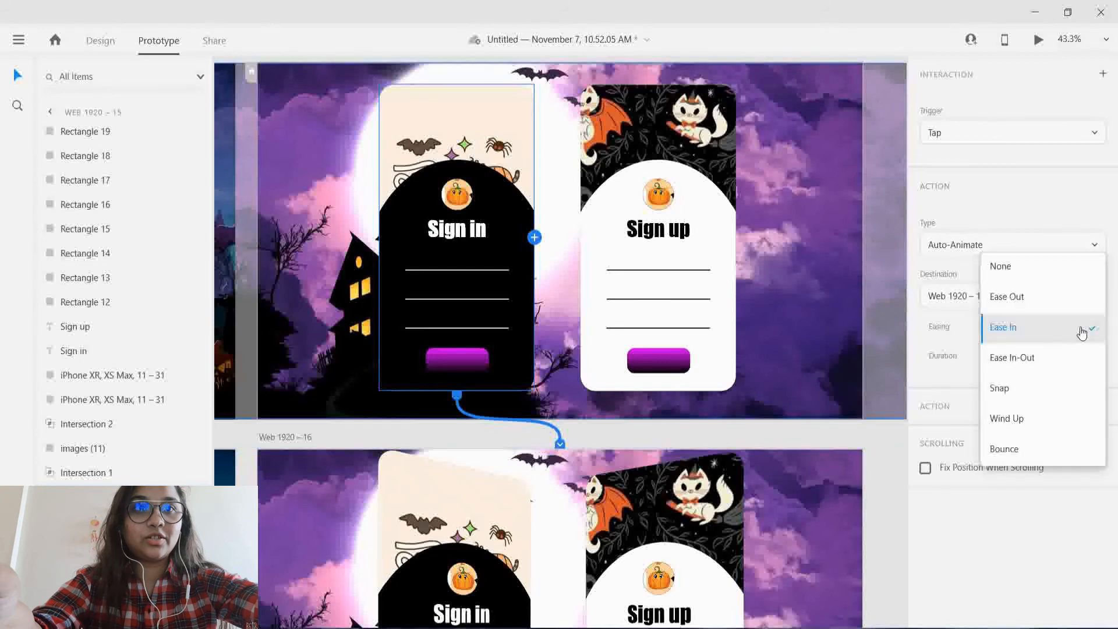
left_click(1051, 331)
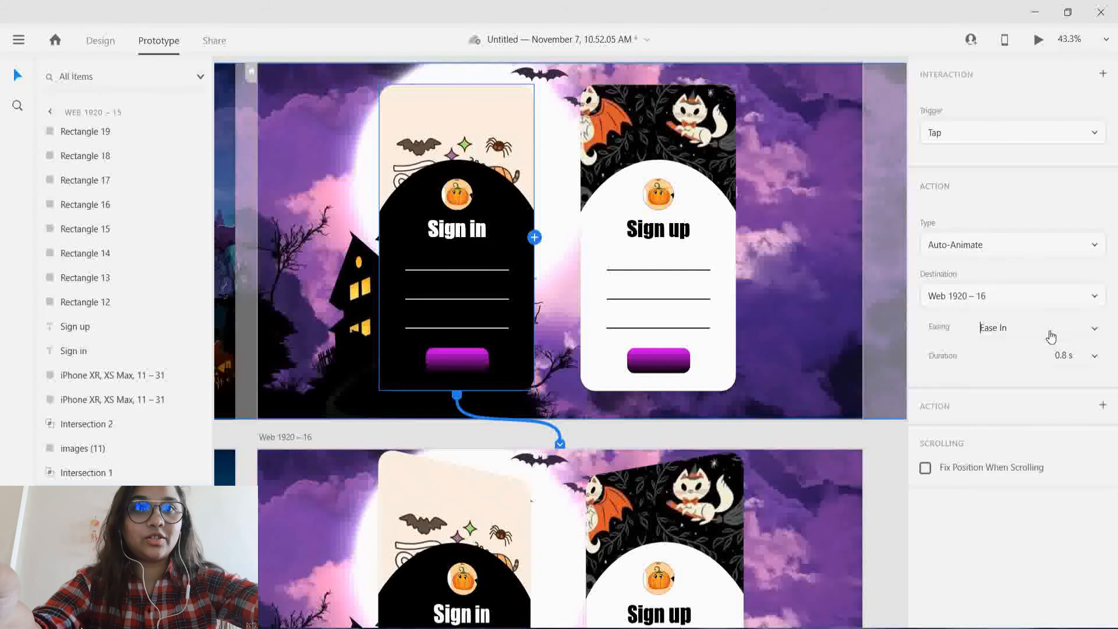
left_click(725, 297)
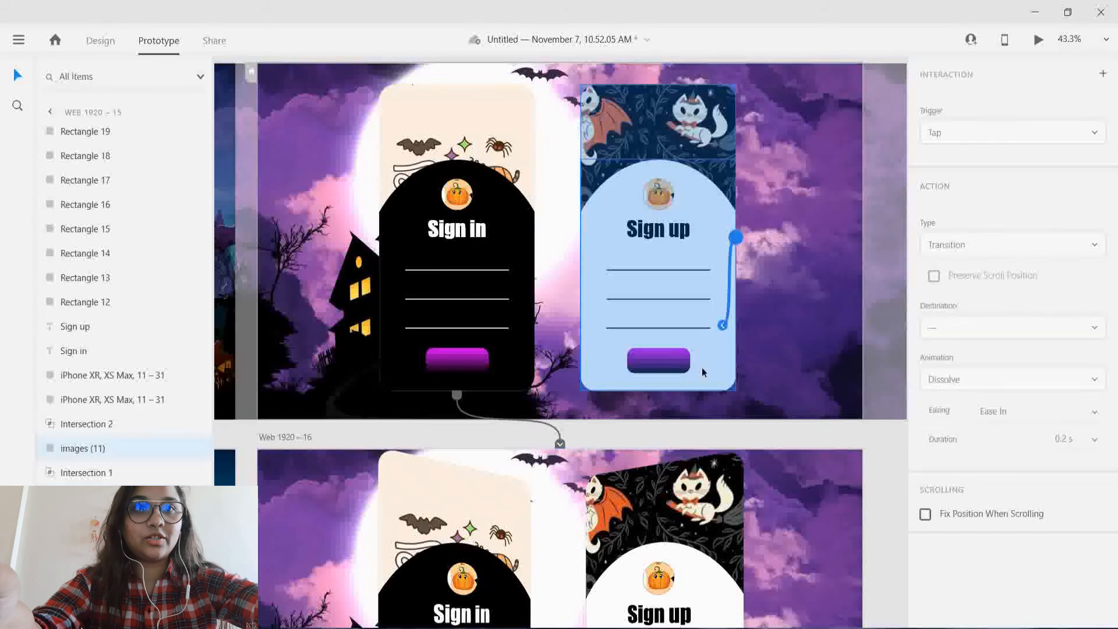
left_click_drag(703, 373, 559, 447)
- Link the black arch on Web 1920 – 15 back to Web 1920 – 11 with Auto-Animate and set its easing to Ease In-Out
scroll(657, 449, "up", 3)
scroll(657, 449, "up", 3)
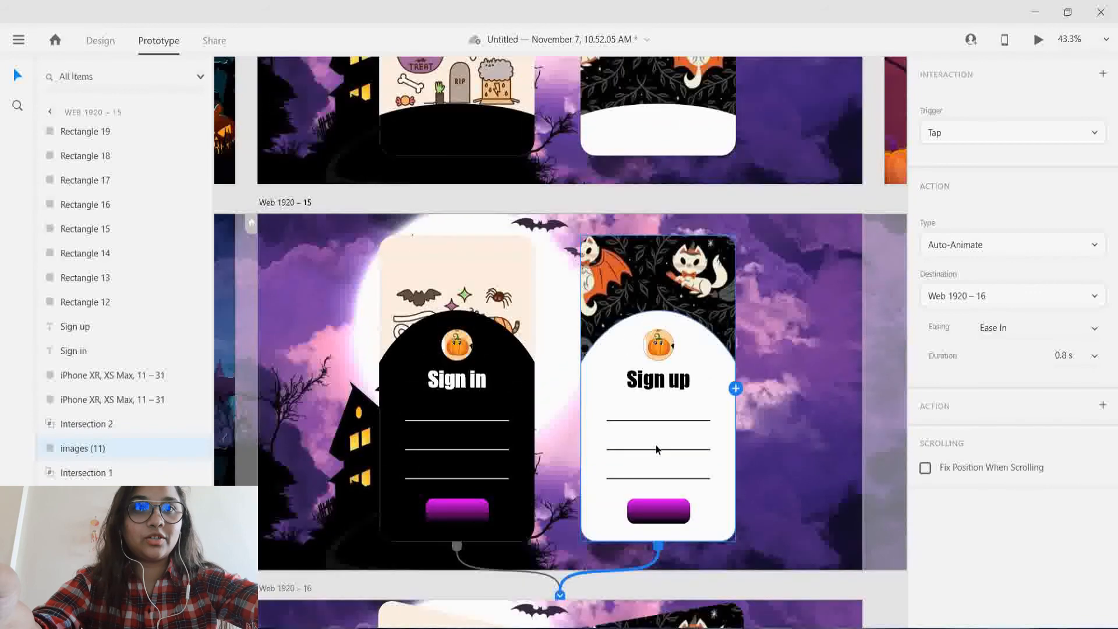
left_click(531, 495)
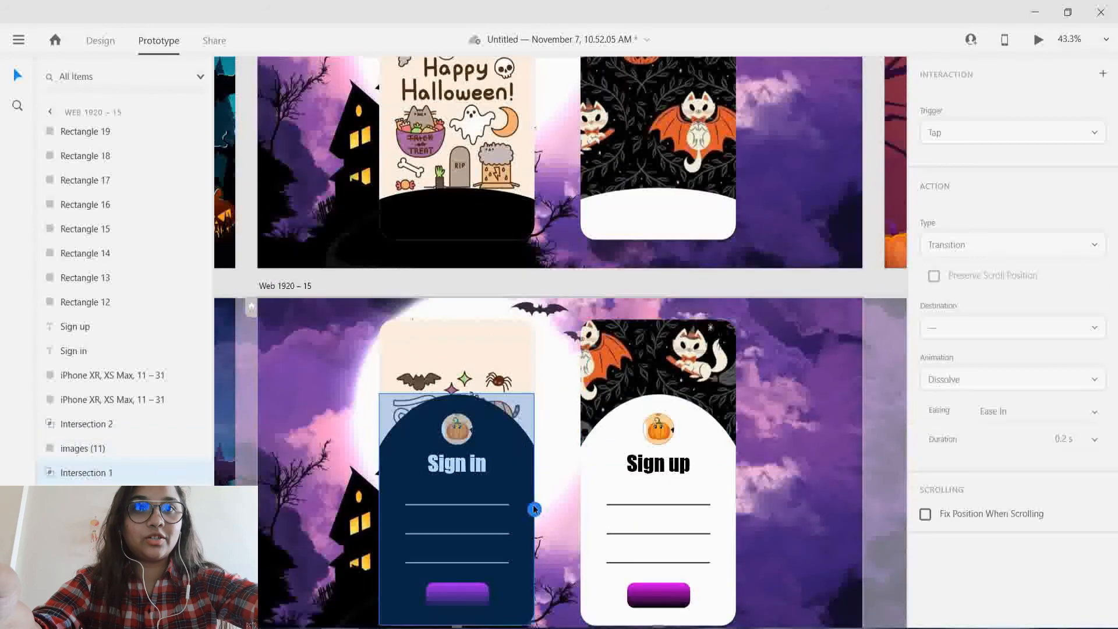
left_click_drag(534, 509, 561, 272)
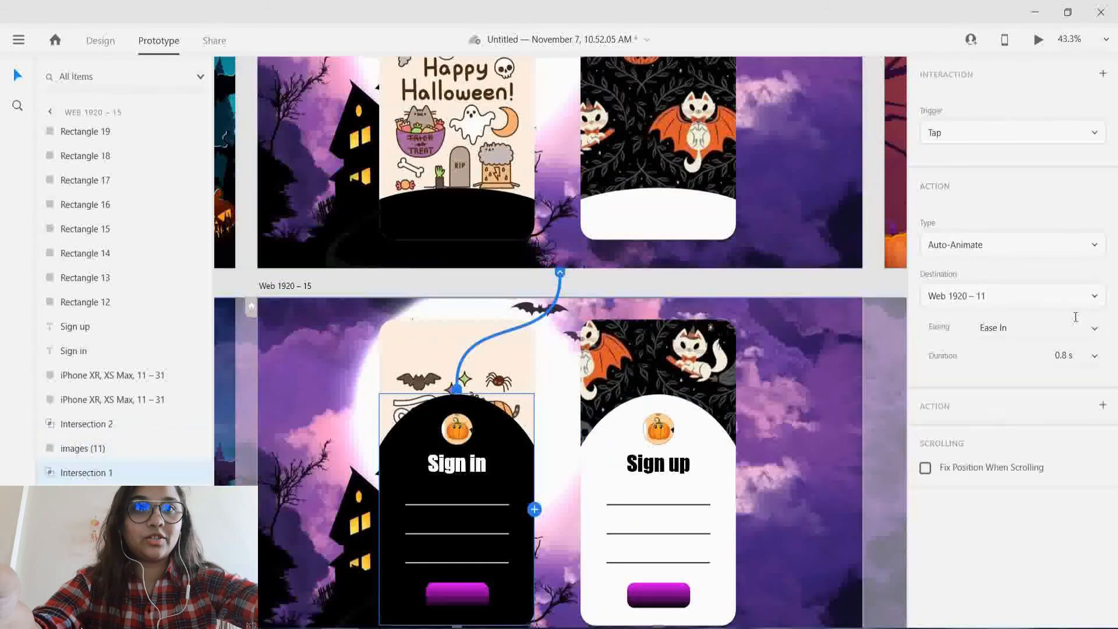
left_click(1094, 333)
left_click(1023, 357)
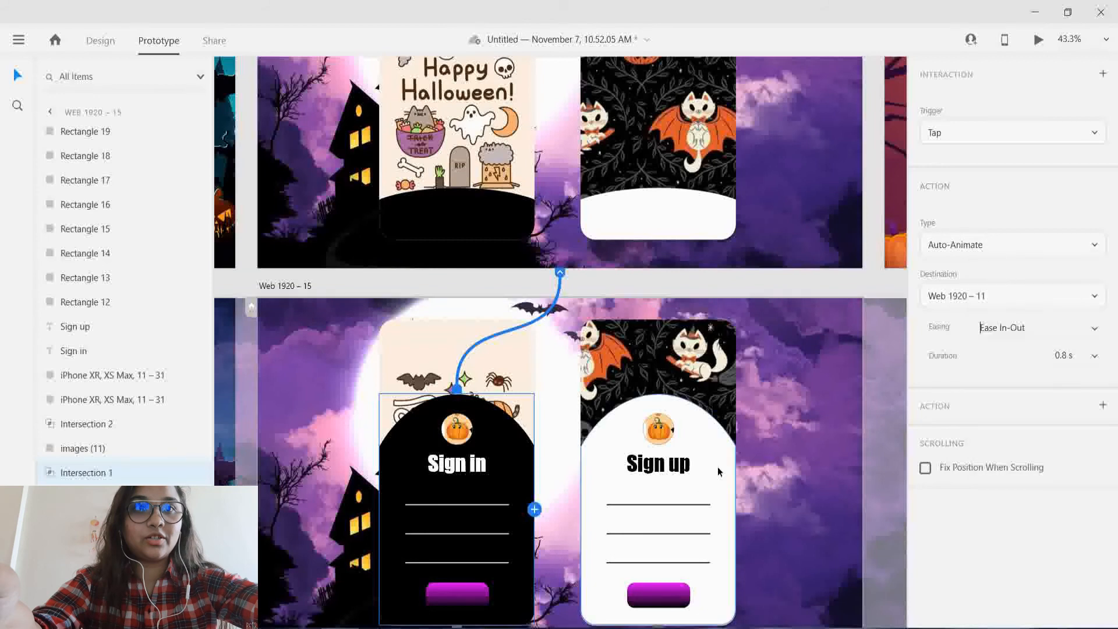
- Link the white arch on Web 1920 – 15 back to Web 1920 – 11 with tap-triggered Auto-Animate and Ease In-Out easing
left_click(731, 480)
left_click_drag(736, 509, 789, 272)
left_click(1095, 333)
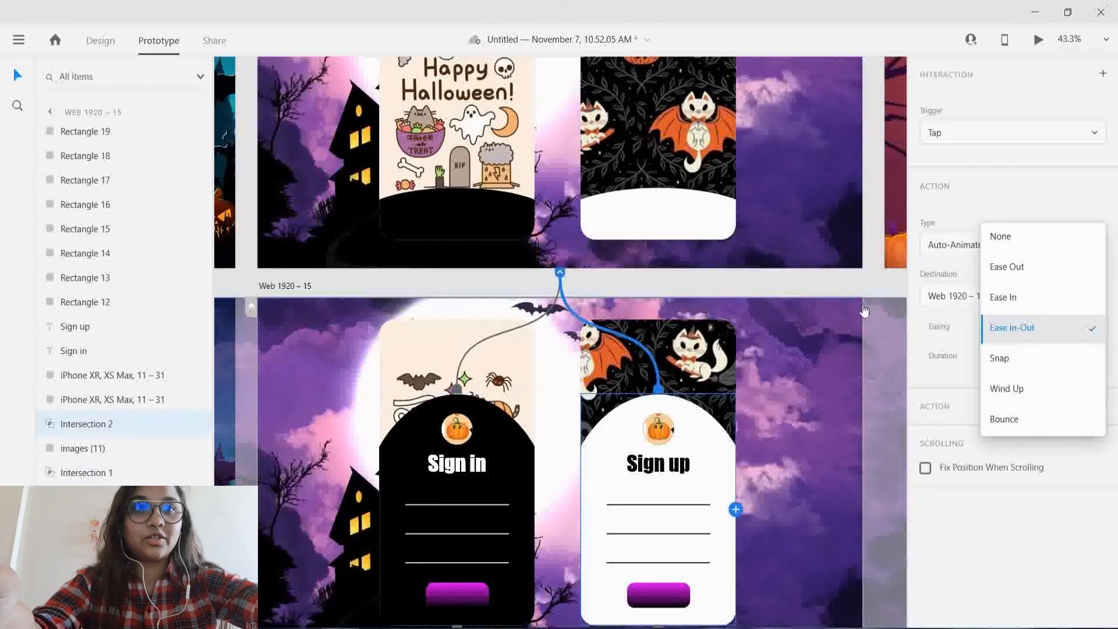
left_click(712, 284)
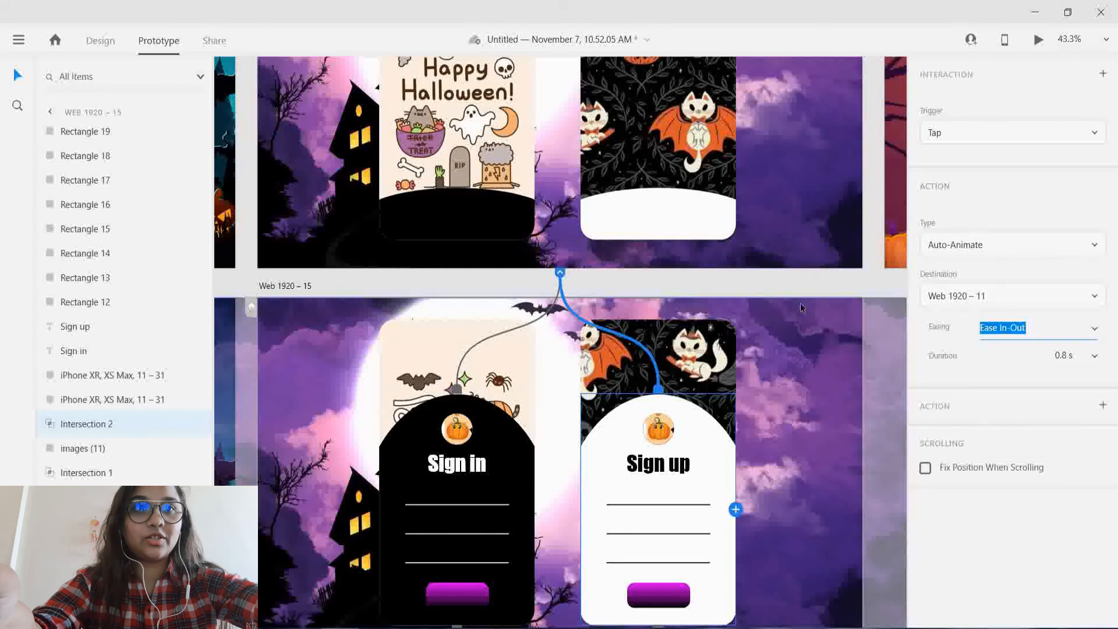
left_click(879, 277)
- Preview the prototype from Web 1920 – 11, testing the arch and picture panel transitions of the "Sign in" card, and close the preview
scroll(481, 387, "up", 5)
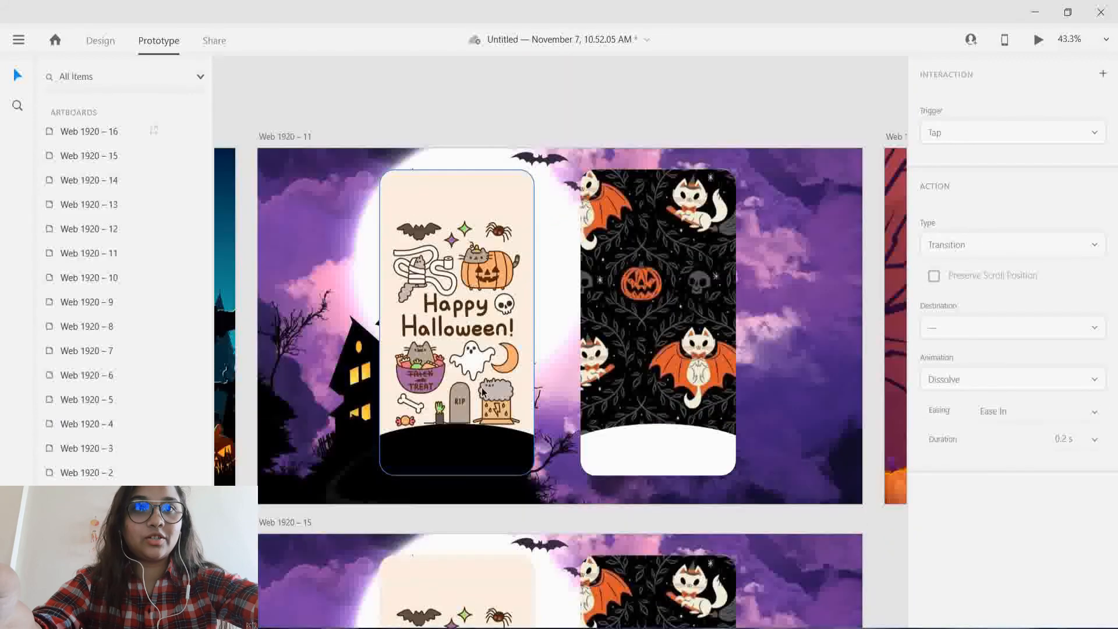
left_click(274, 136)
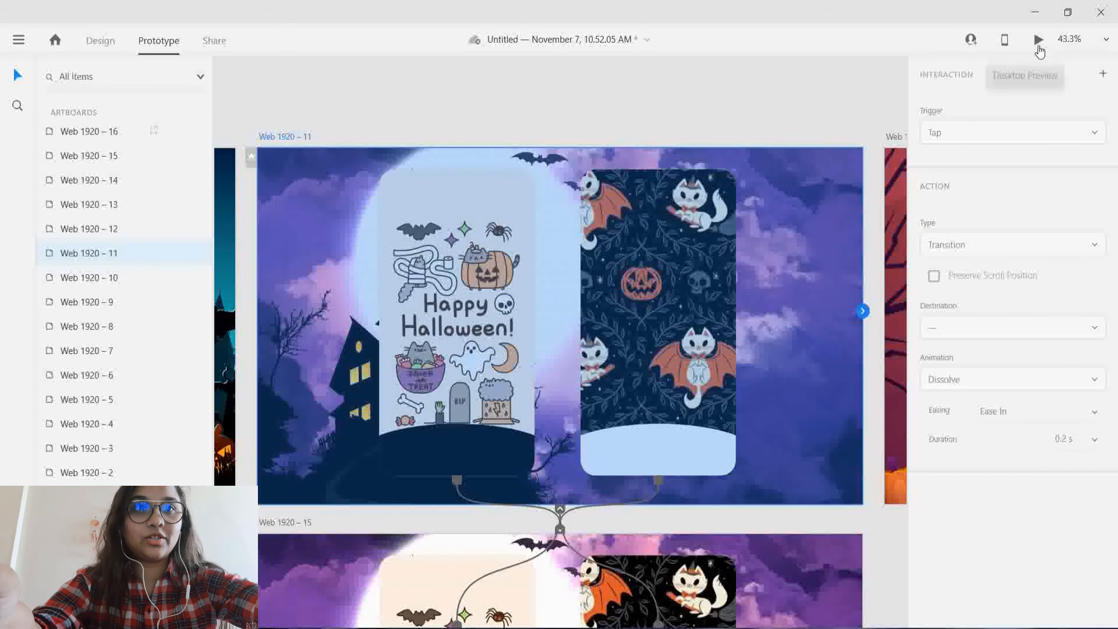
left_click(1040, 51)
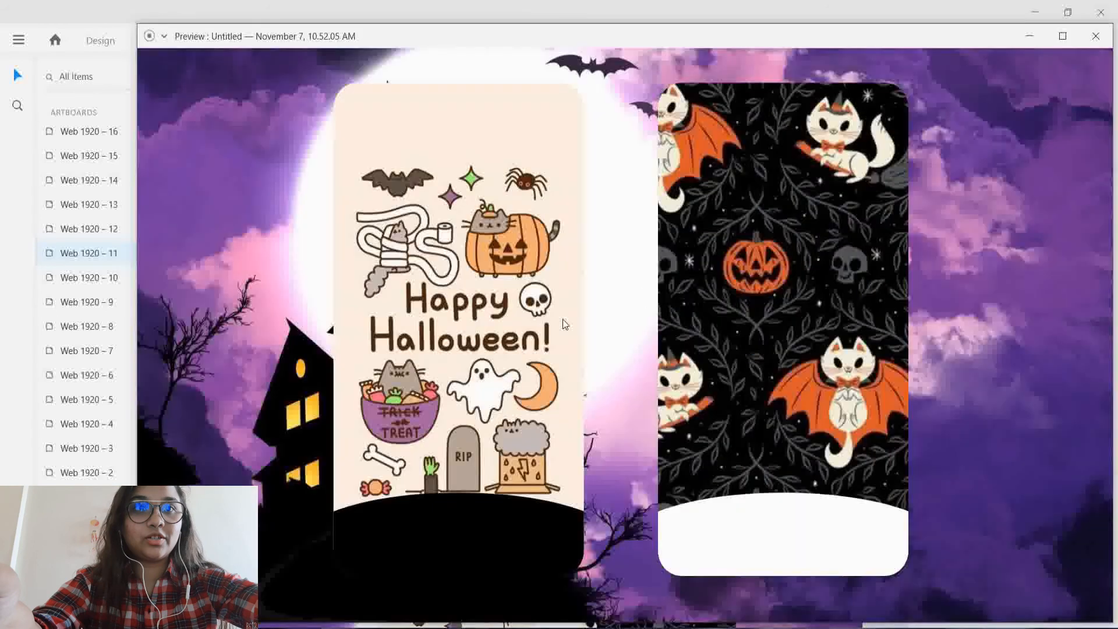
left_click(513, 535)
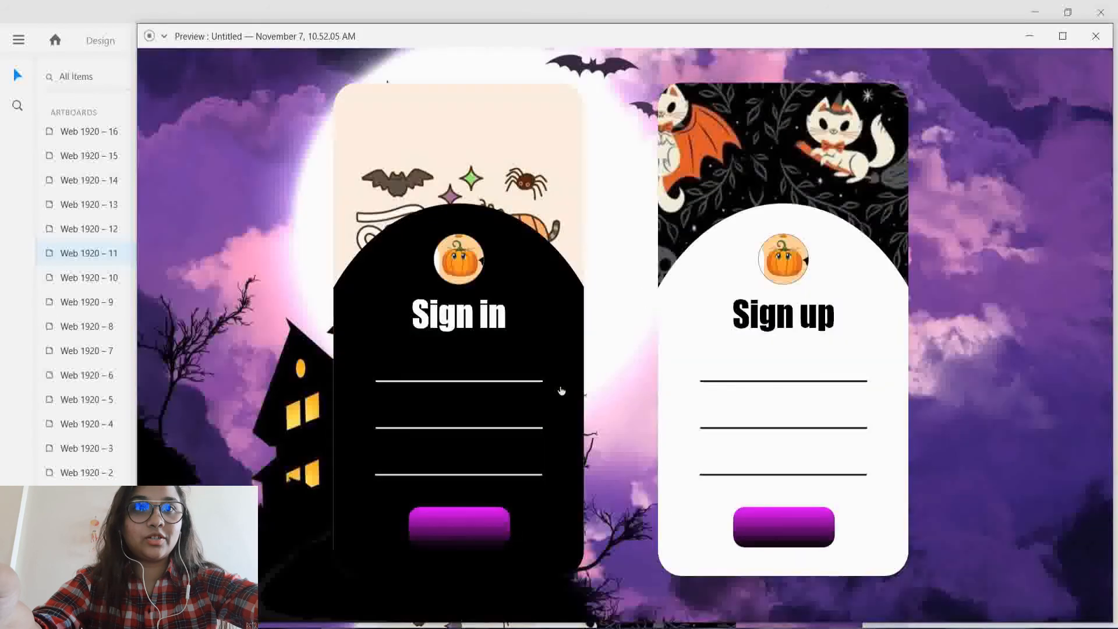
left_click(566, 300)
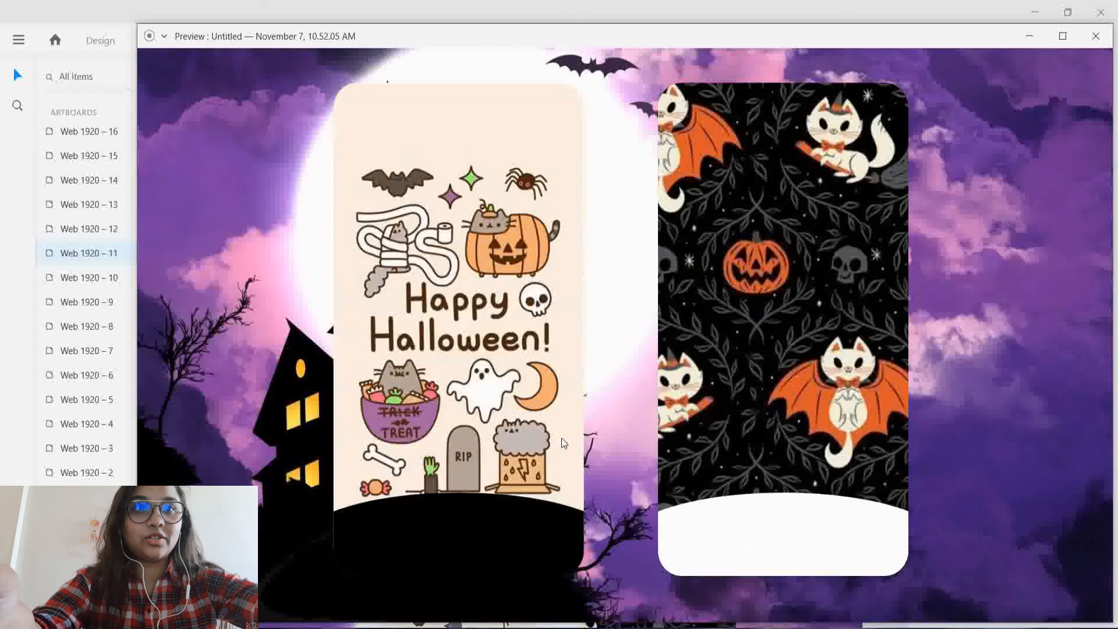
left_click(526, 515)
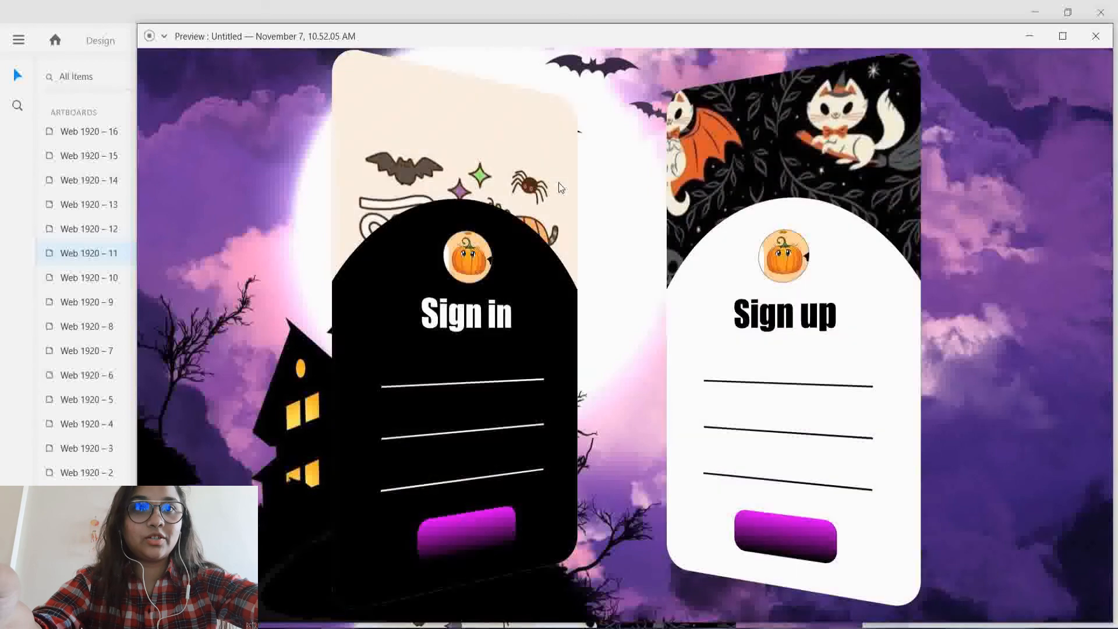
left_click(1105, 45)
scroll(823, 362, "down", 8)
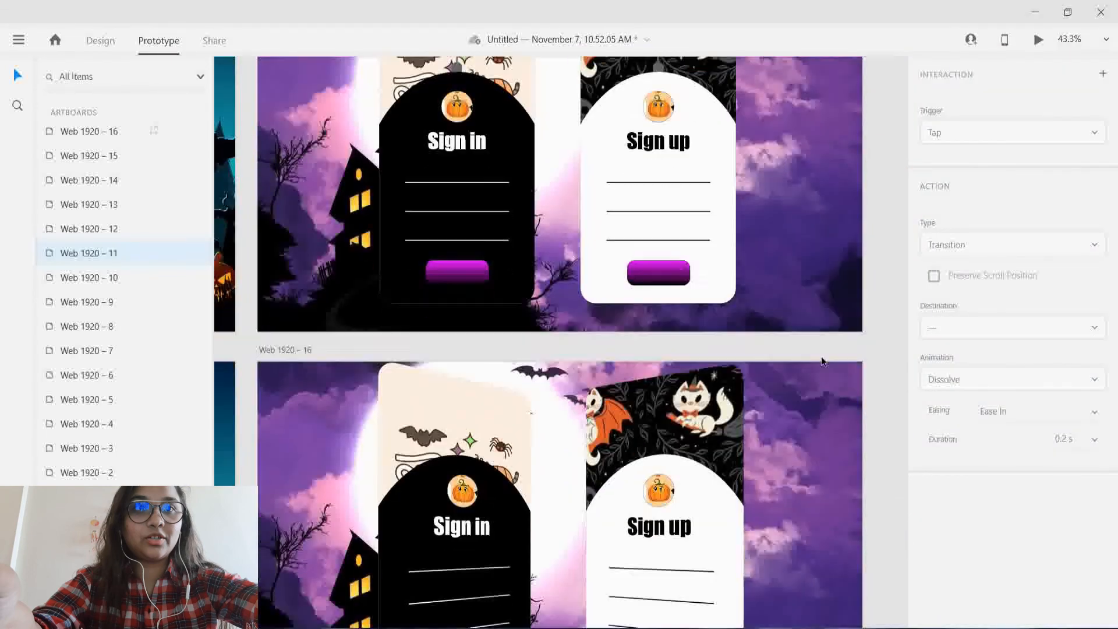
scroll(823, 362, "down", 3)
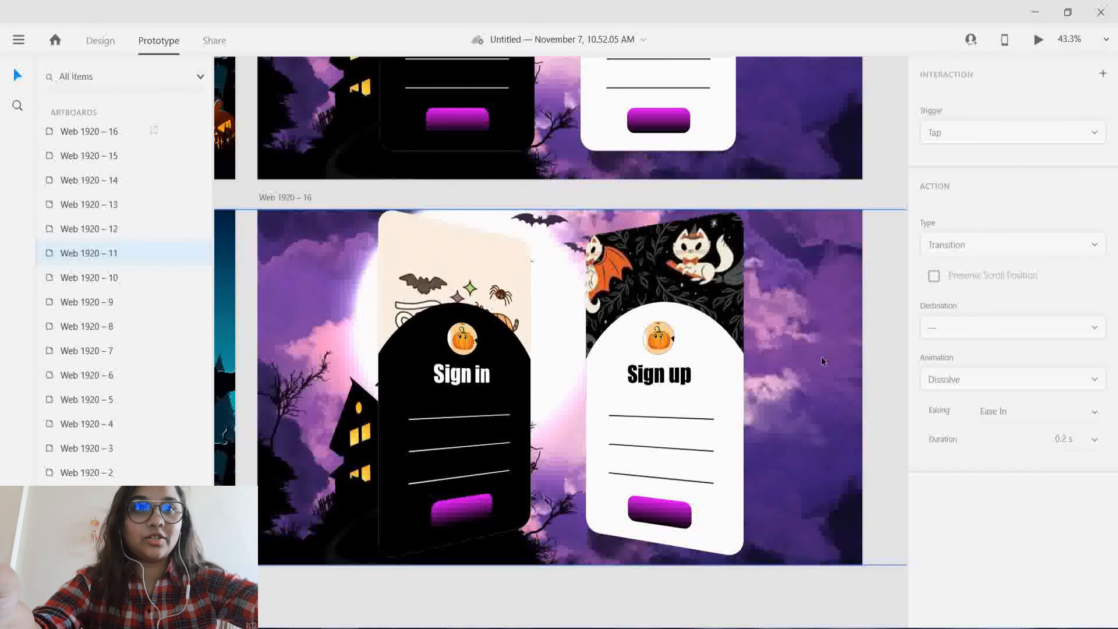
scroll(823, 362, "up", 2)
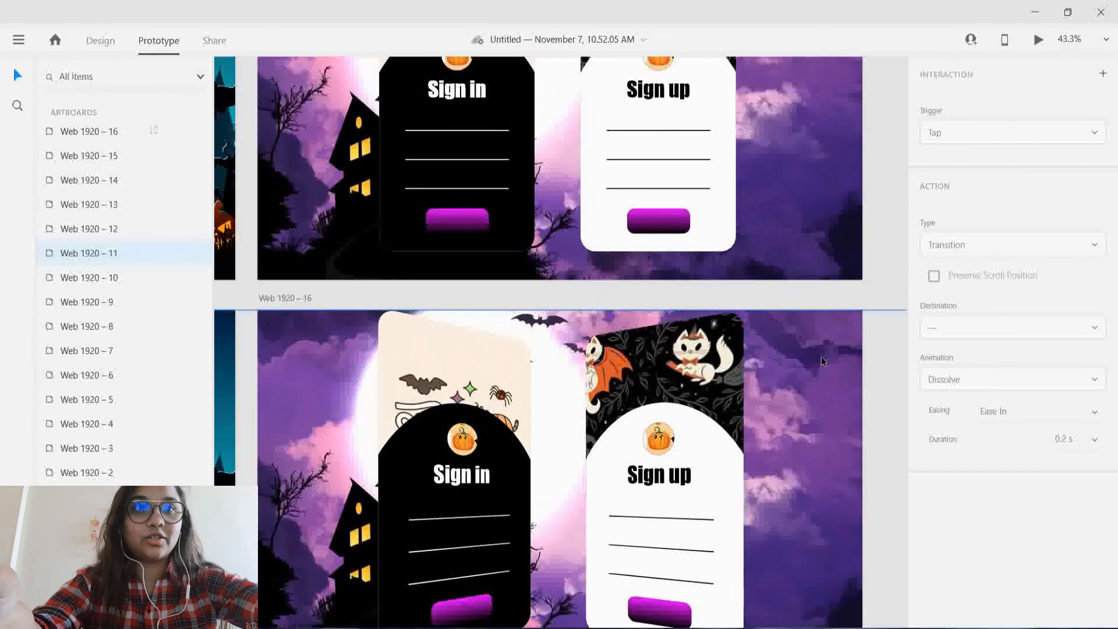
scroll(823, 361, "up", 2)
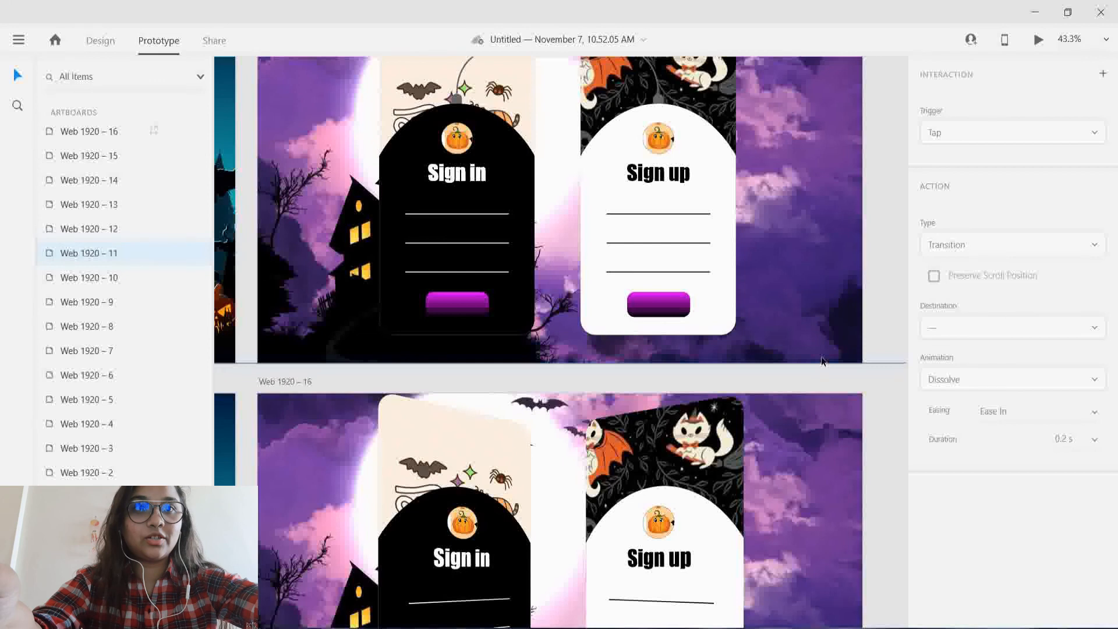
scroll(821, 360, "down", 2)
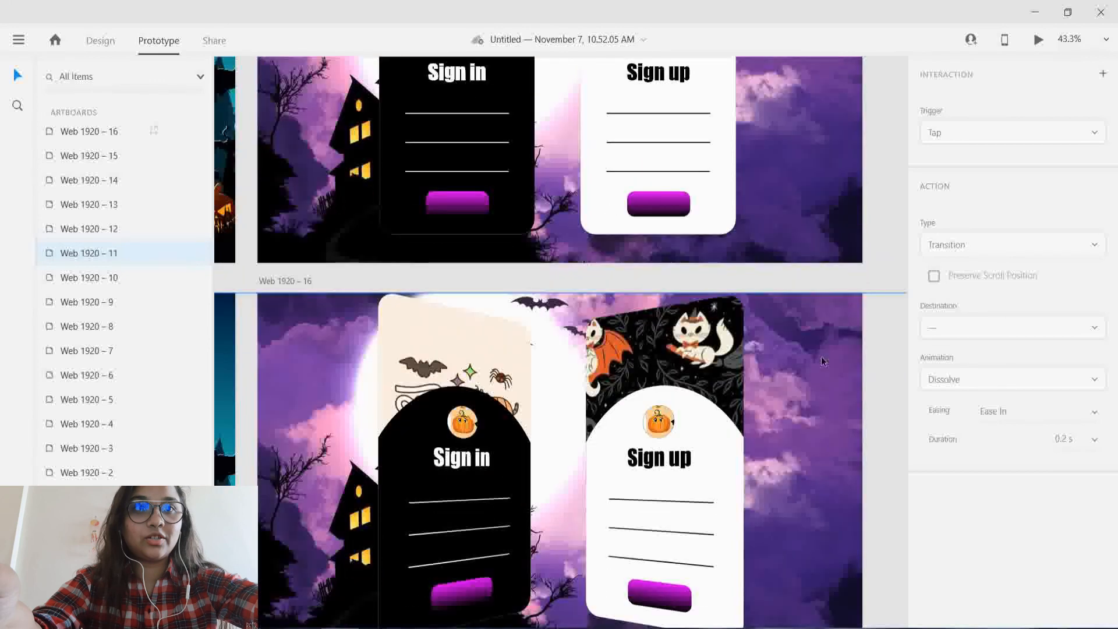
- Set the canvas zoom to 25% and switch back to Design mode with Web 1920 – 15 and 16 in view
left_click(1106, 39)
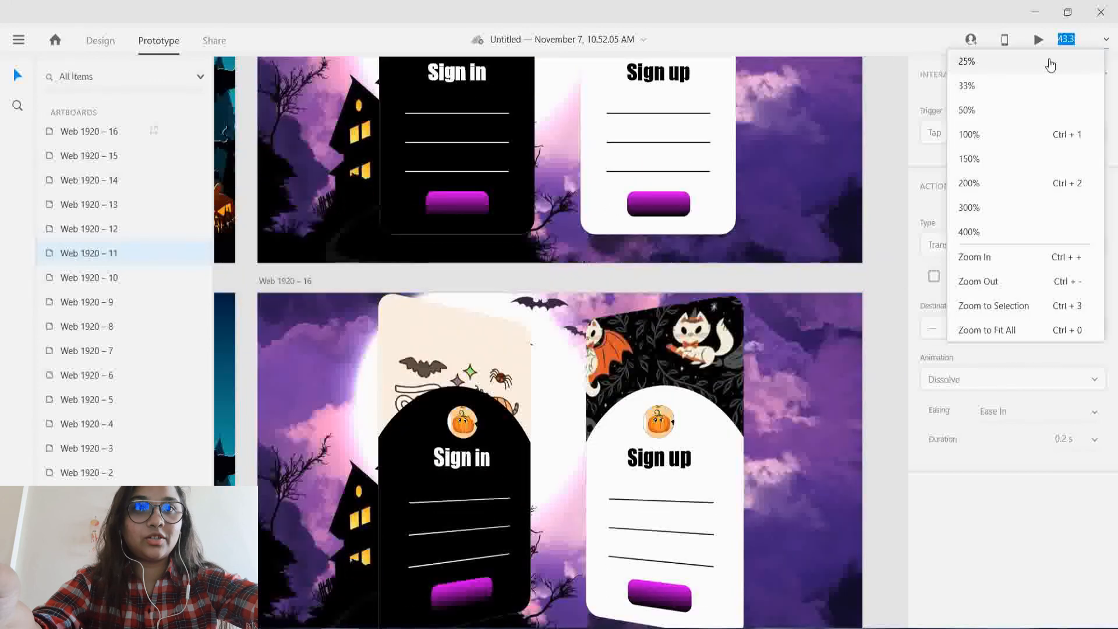
left_click(1049, 61)
scroll(799, 341, "up", 1)
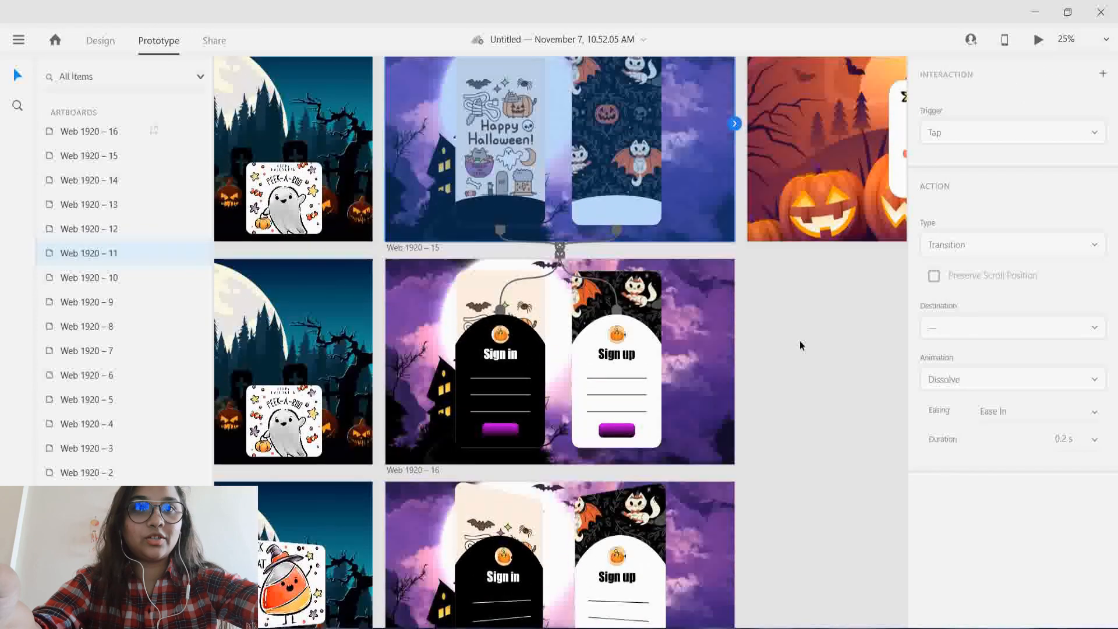
left_click(98, 41)
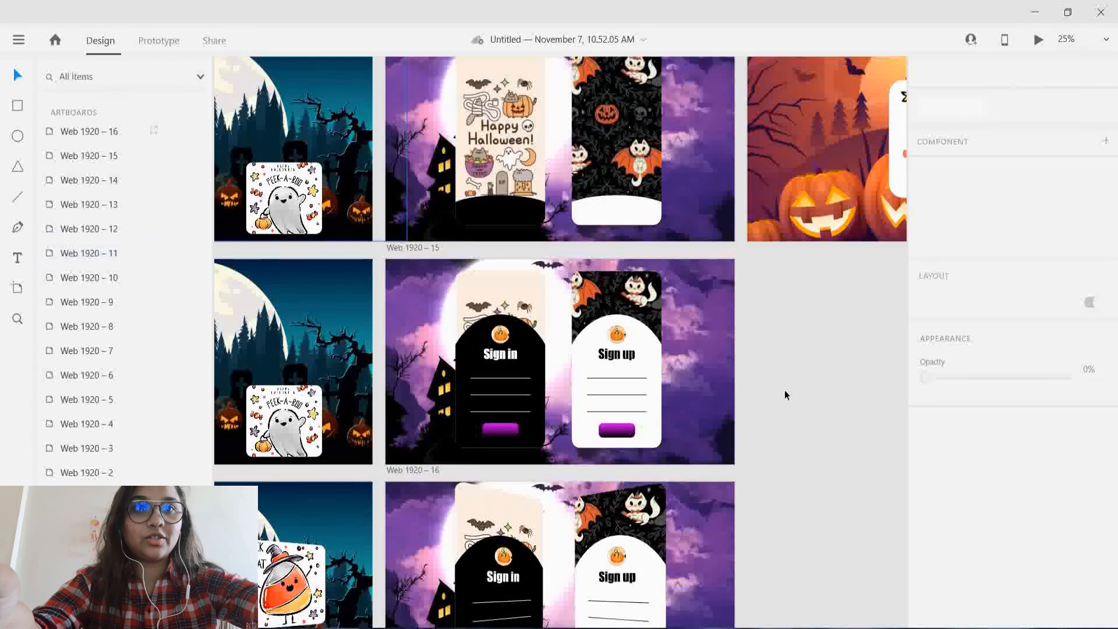
scroll(784, 392, "up", 1)
scroll(787, 395, "down", 1)
scroll(787, 395, "down", 1)
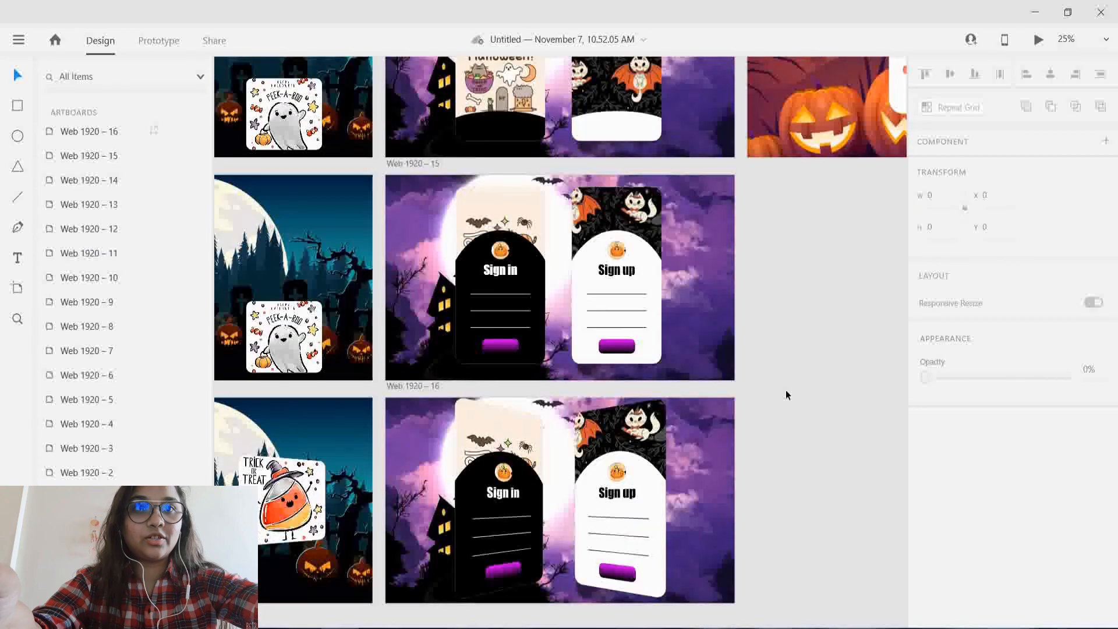